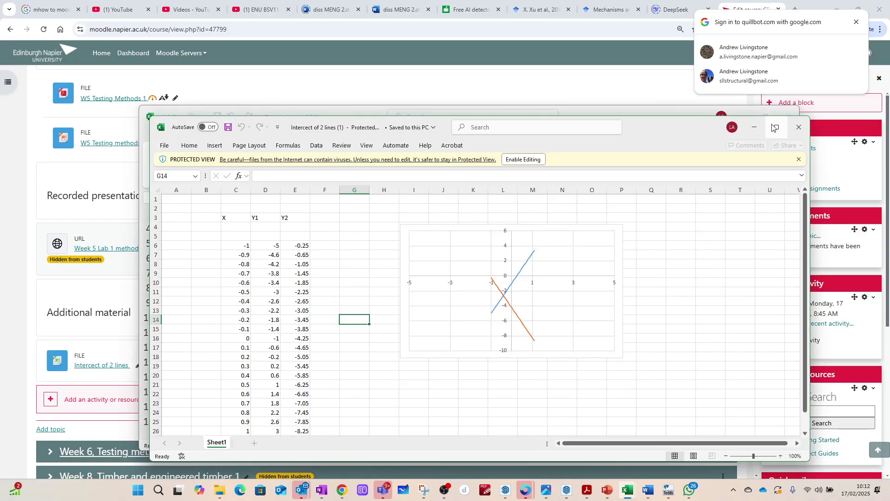
Enlarge the protected "Intercect of 2 lines (1)" workbook to full screen and enable it for editing
click(776, 128)
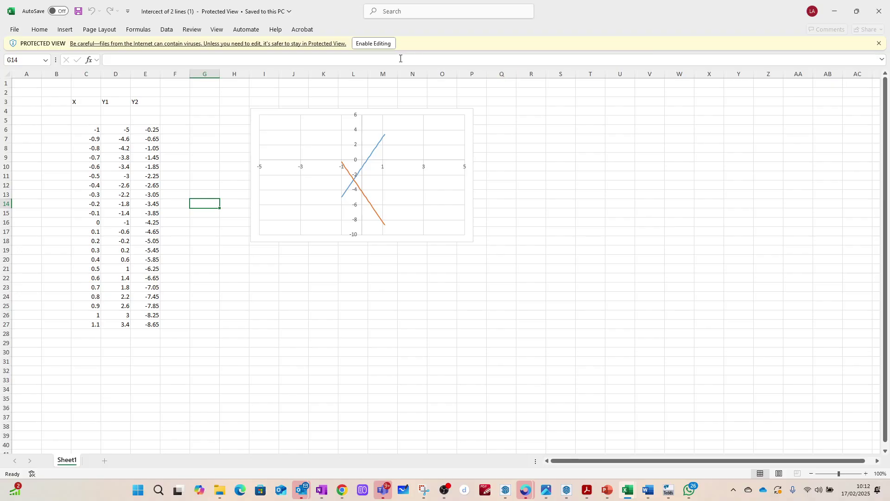
click(360, 44)
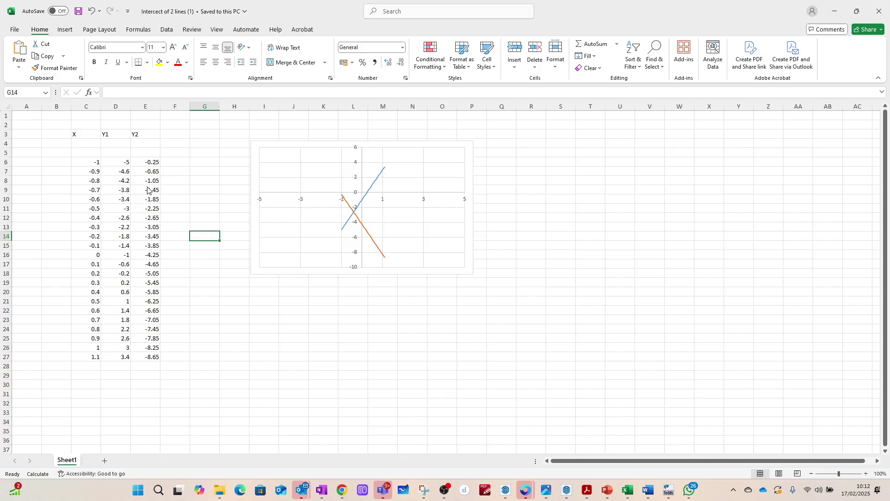
ctrl+scroll(154, 197, up, 3)
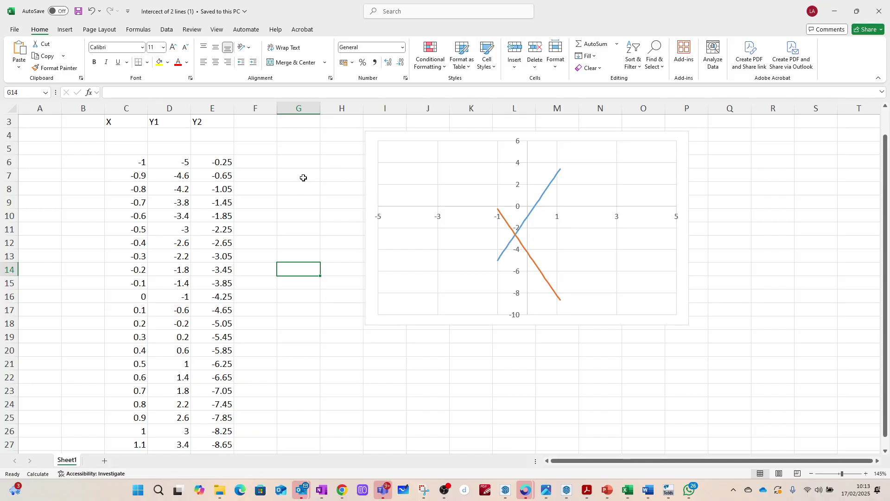
click(303, 178)
right_click(304, 171)
key(Escape)
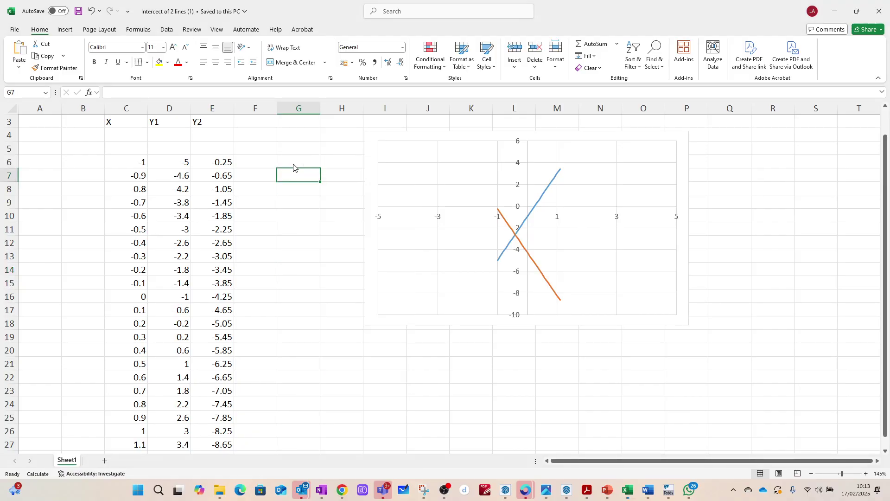
click(291, 164)
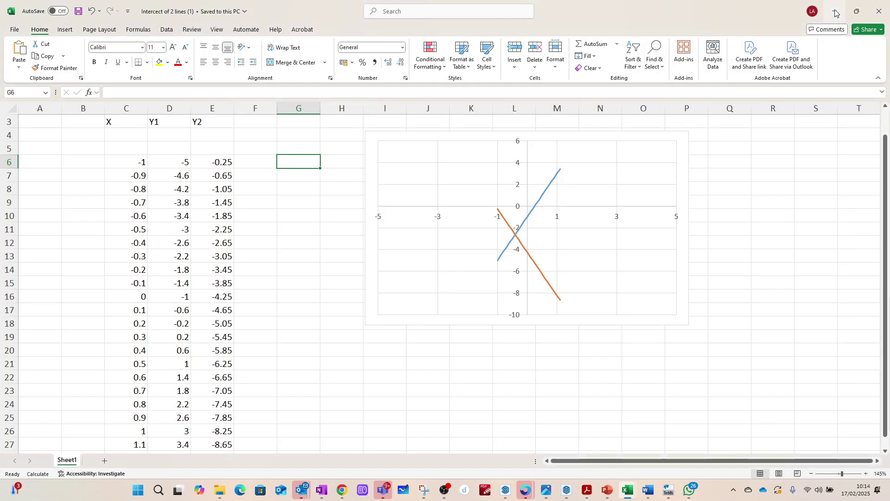
click(857, 11)
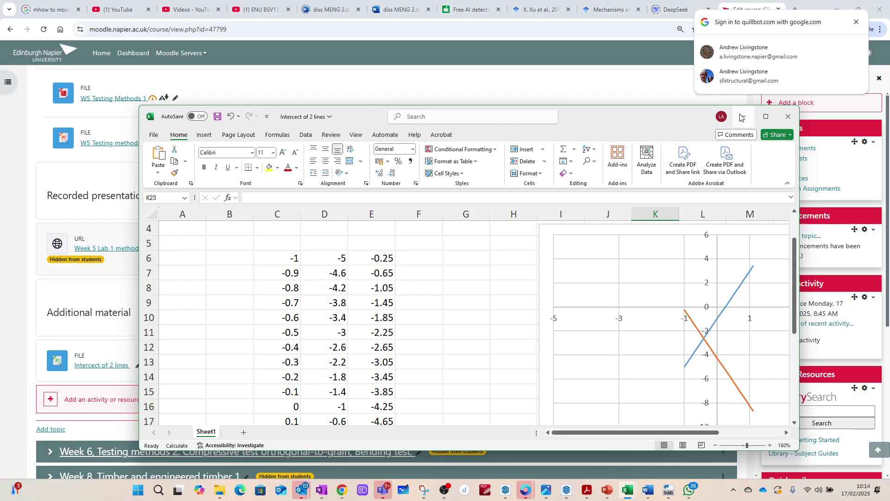
click(740, 117)
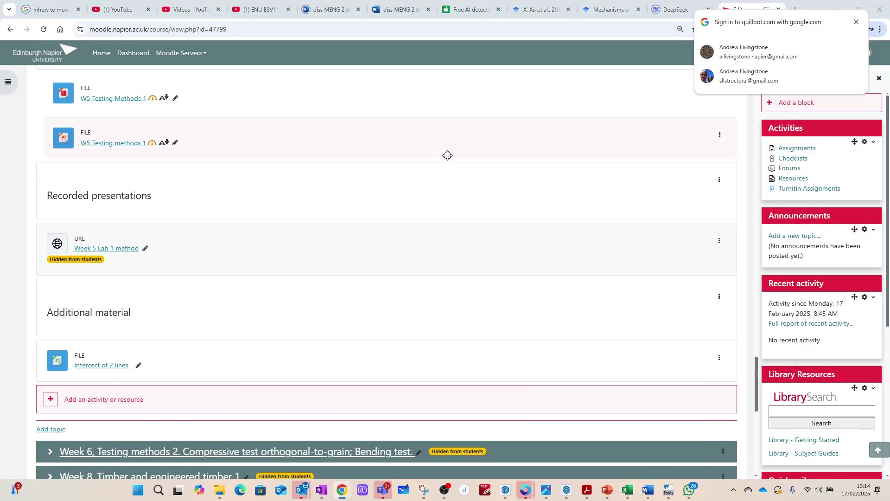
key(alt+Tab)
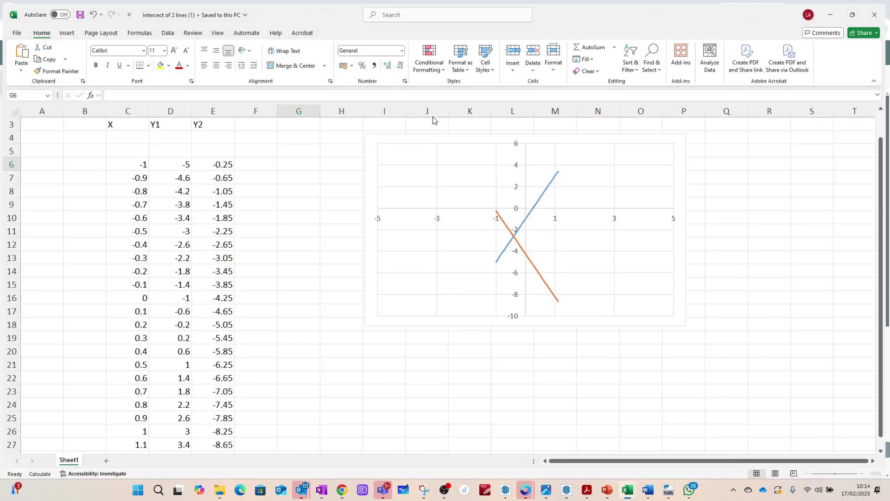
Create a new blank workbook
click(16, 33)
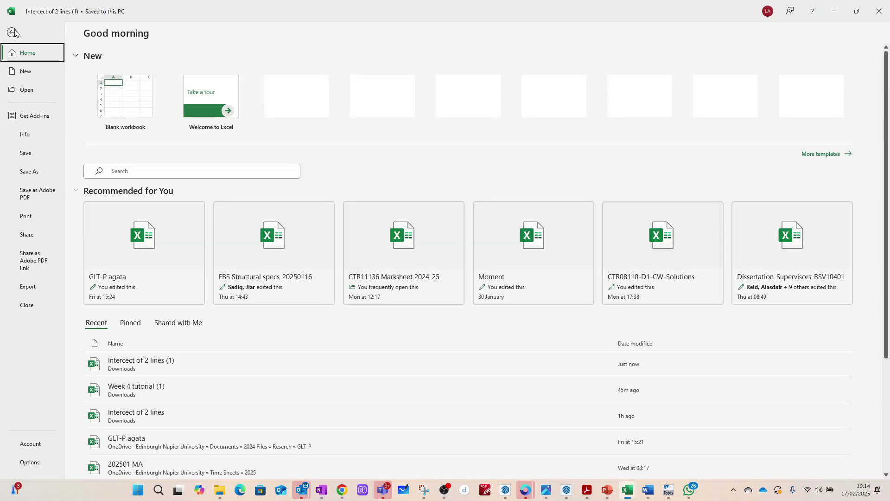
key(Escape)
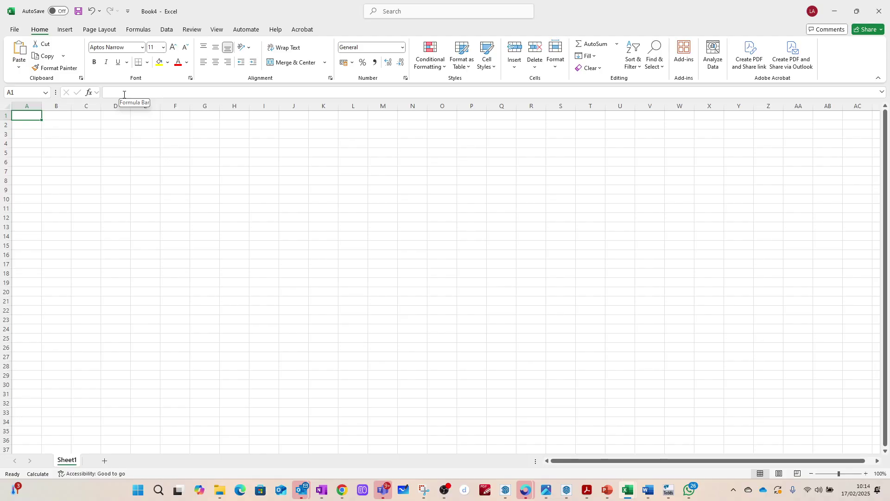
Enter the row labels Point A in cell D6 and Point B in cell D7
click(110, 158)
ctrl+scroll(67, 165, up, 7)
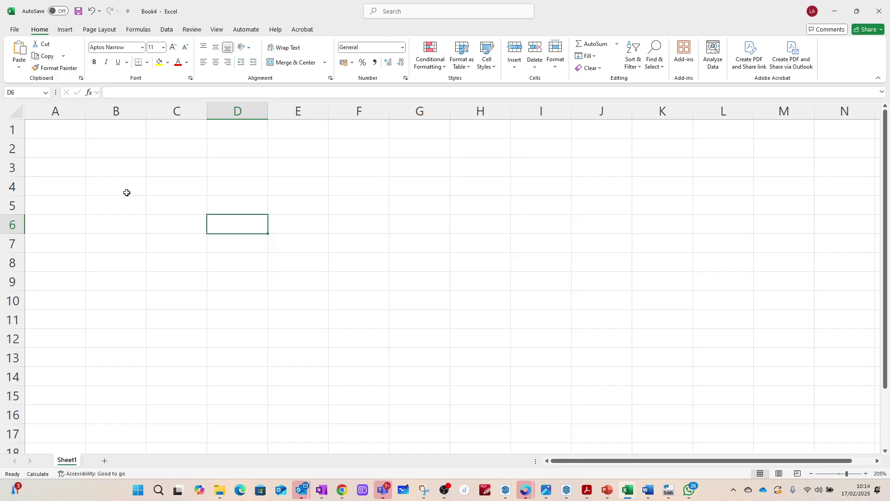
text(Point A)
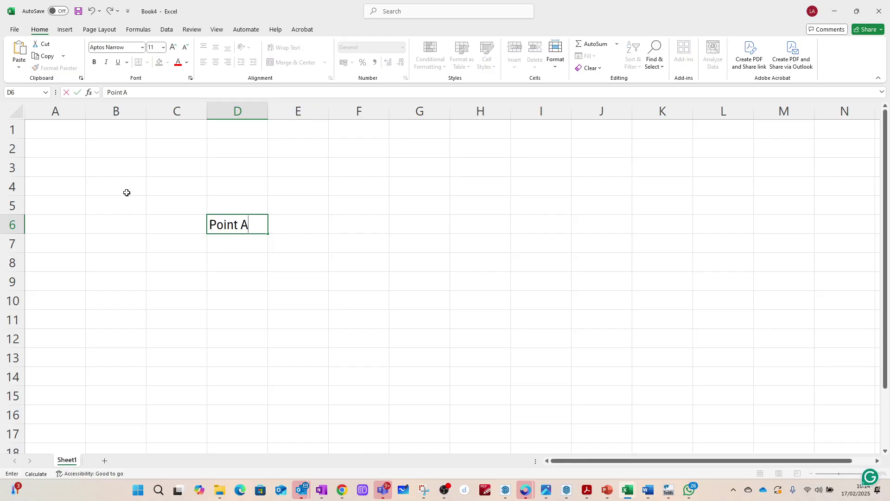
key(Return)
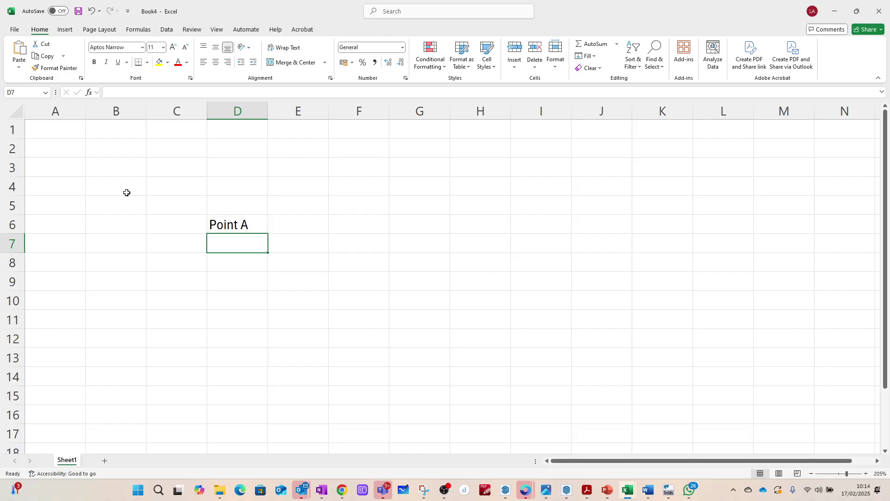
text(Point B)
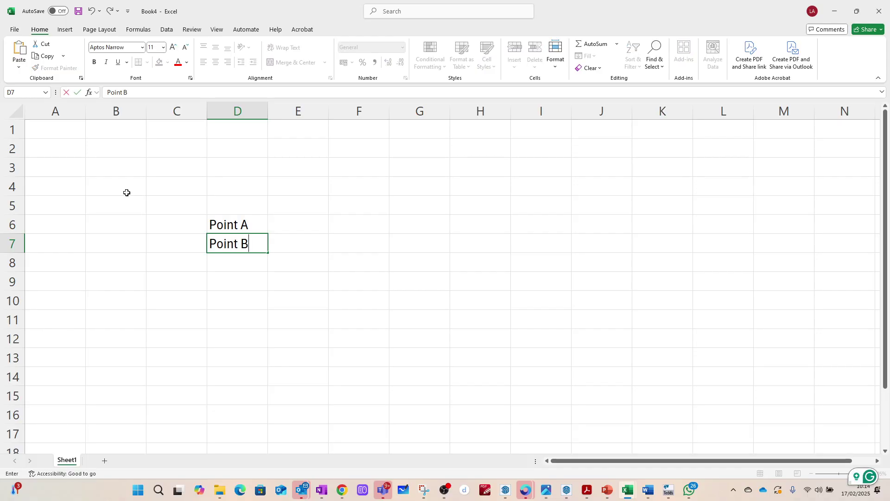
Add the column headings X in E5 and Y in F5, and centre both
key(Up)
key(Up)
key(Right)
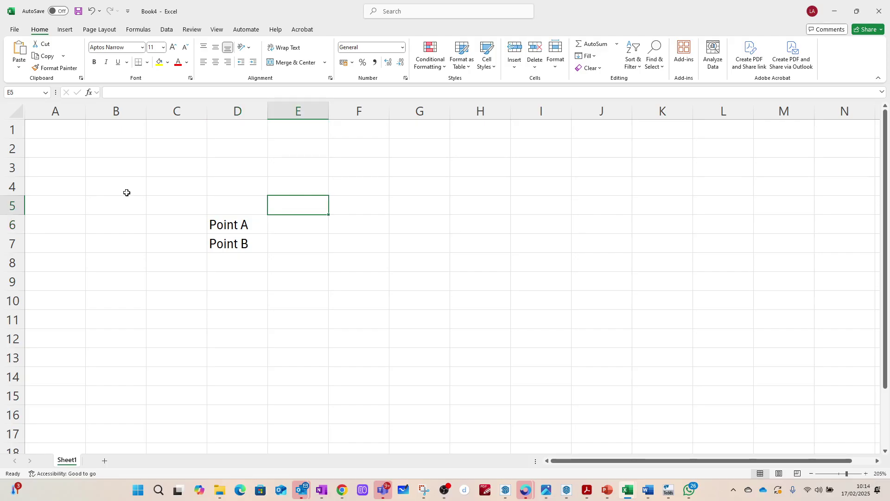
text(X)
key(Right)
text(Y)
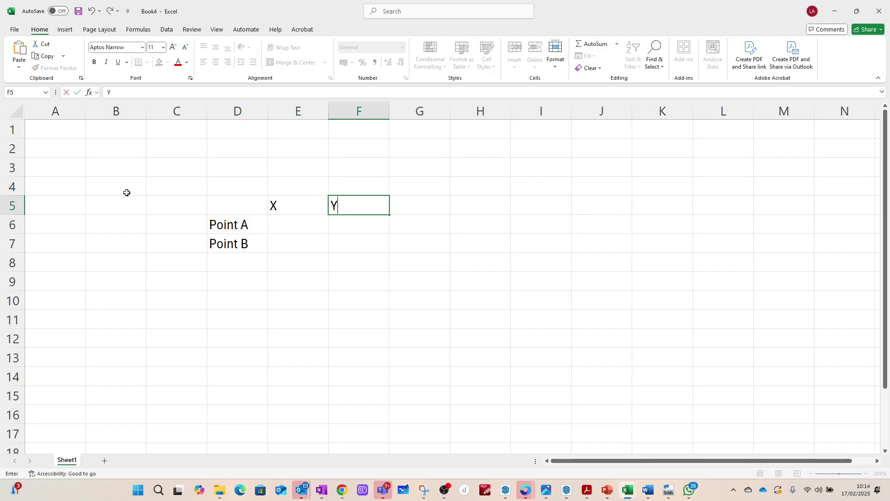
click(352, 260)
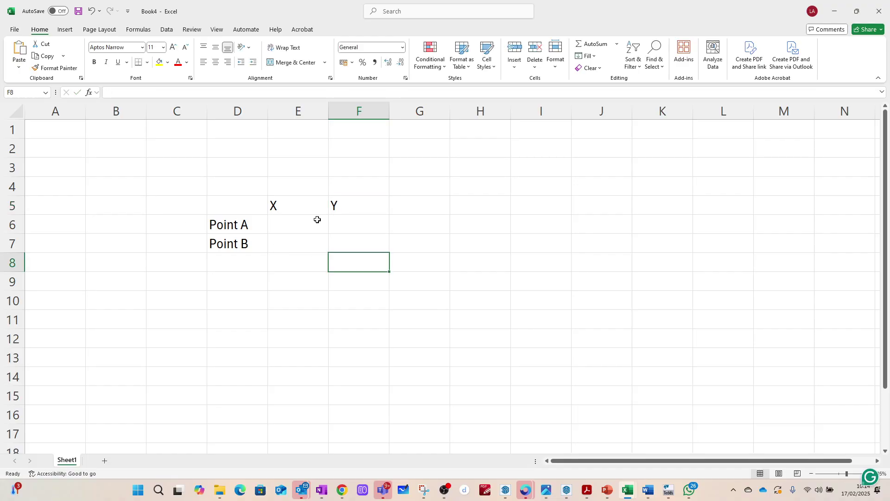
drag(318, 209, 331, 210)
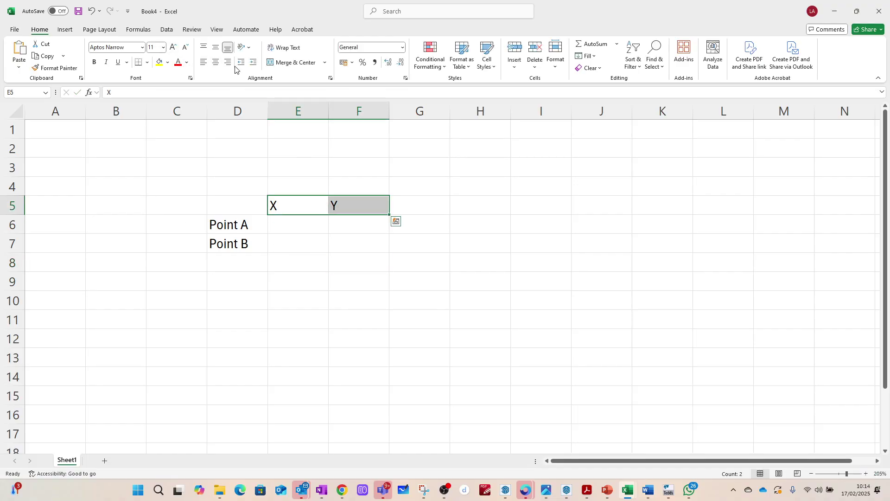
click(218, 65)
Fill in the coordinates: X 1 and Y 3 for Point A, X 2 and Y 7 for Point B
click(306, 227)
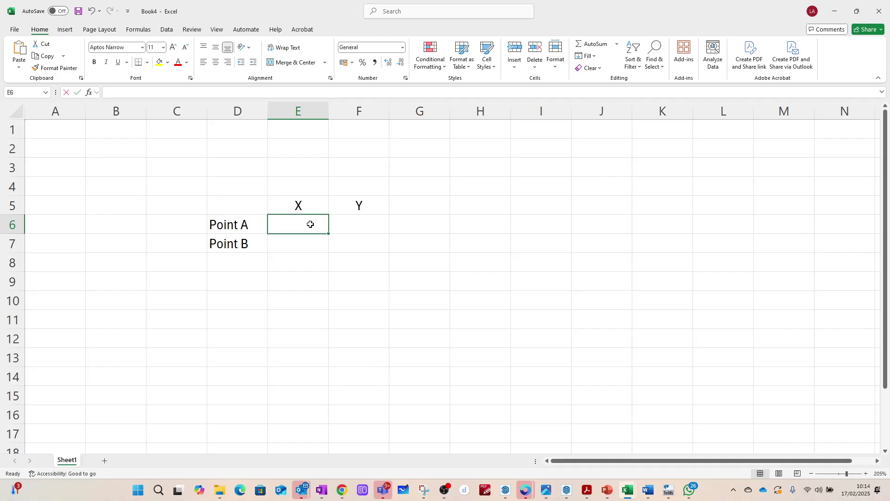
text(1)
key(Tab)
text(3)
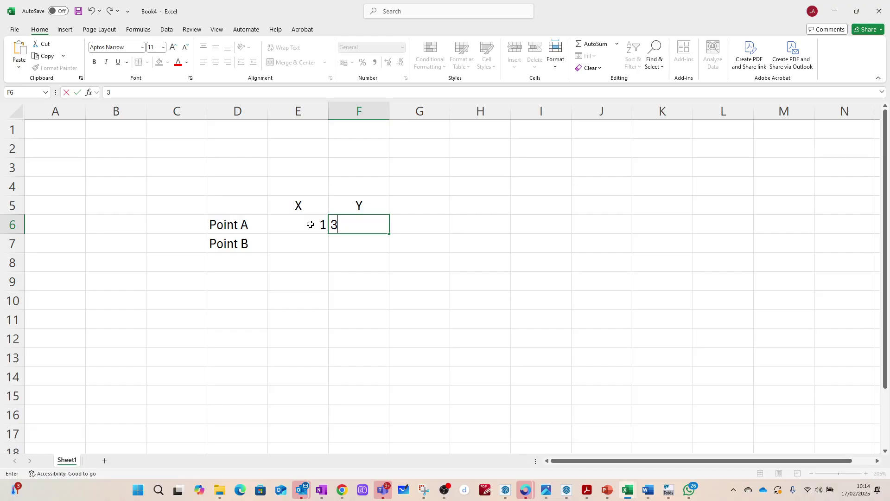
key(Return)
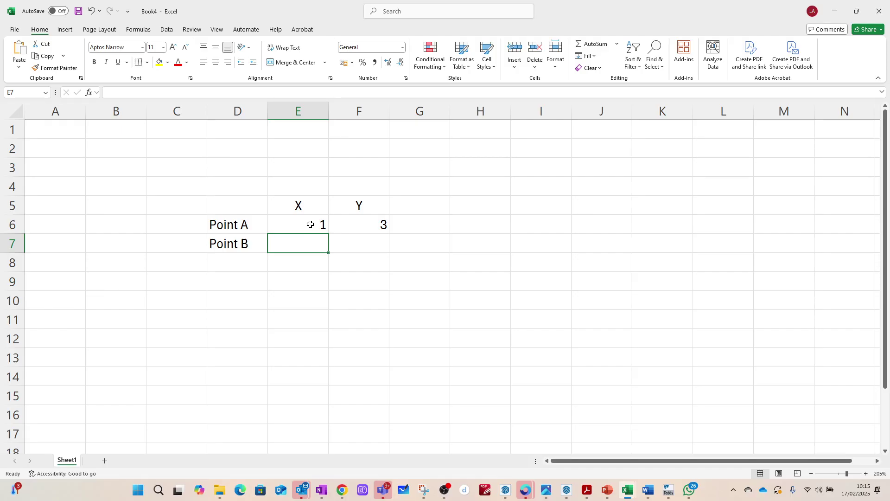
text(2)
key(Tab)
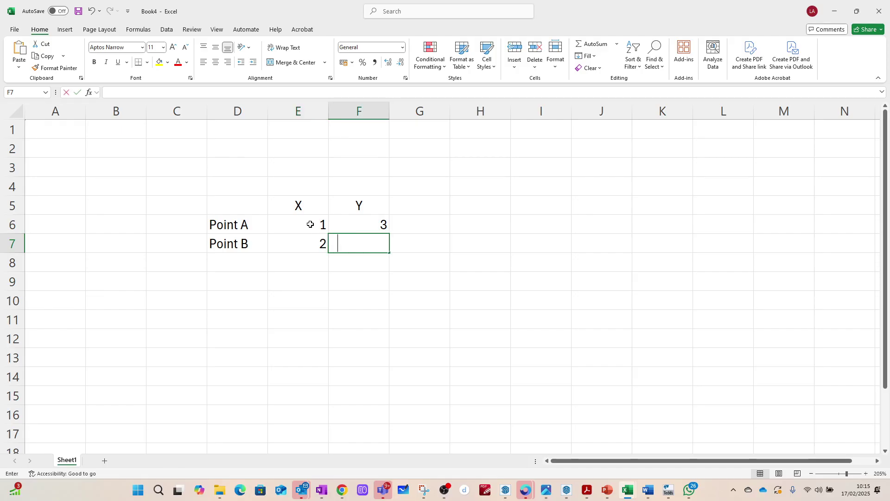
text(7)
key(Tab)
key(Down)
key(Down)
key(Left)
key(Left)
key(Left)
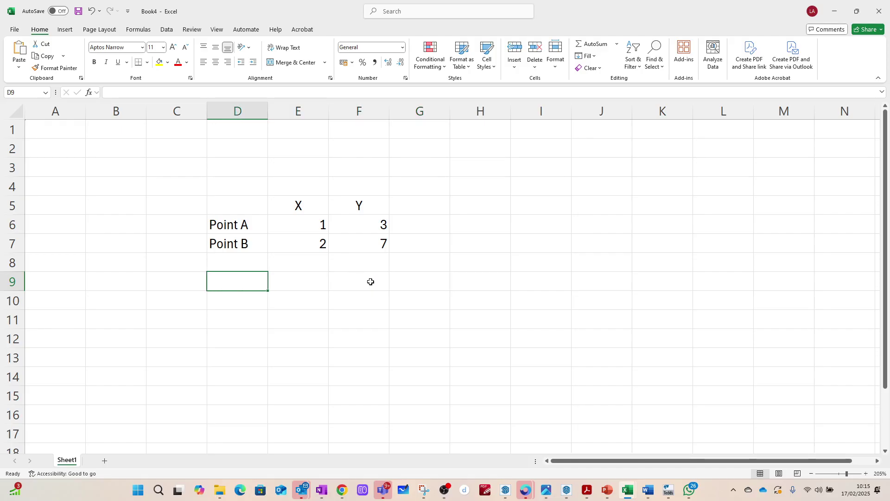
Insert an empty Scatter with Straight Lines and Markers chart and place it beside the table, over columns H to O
scroll(370, 280, down, 2)
click(485, 175)
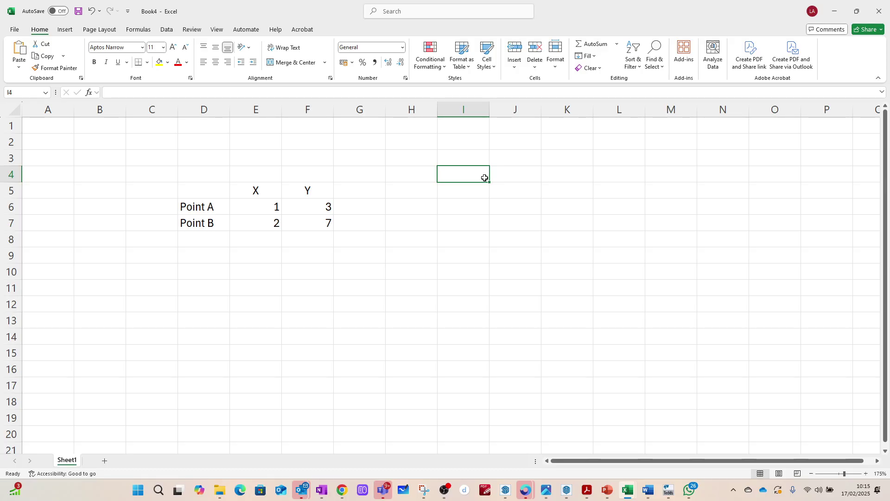
click(63, 29)
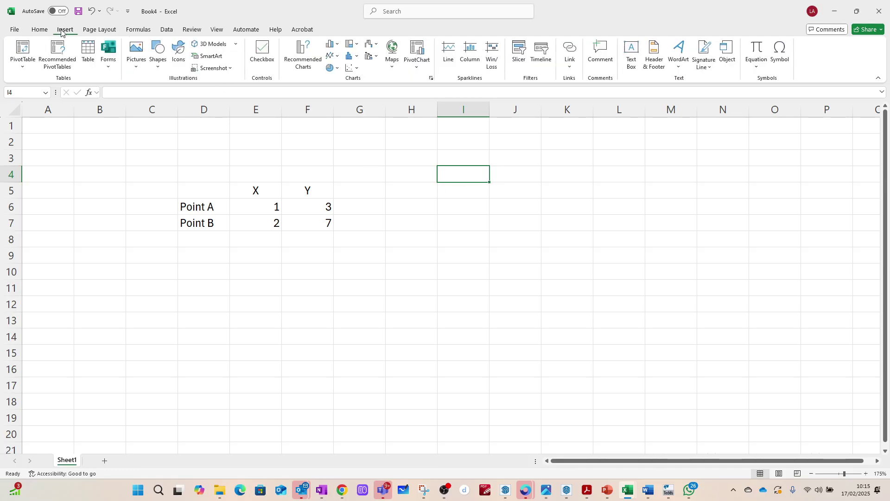
click(352, 69)
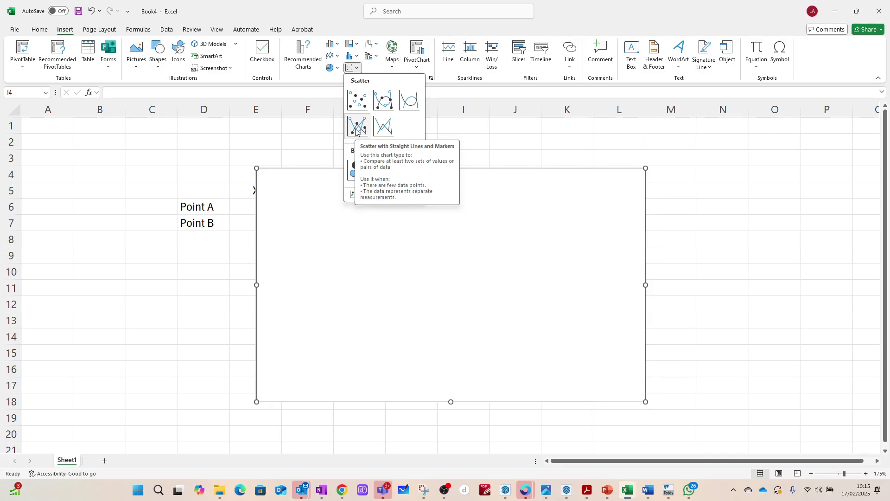
click(356, 129)
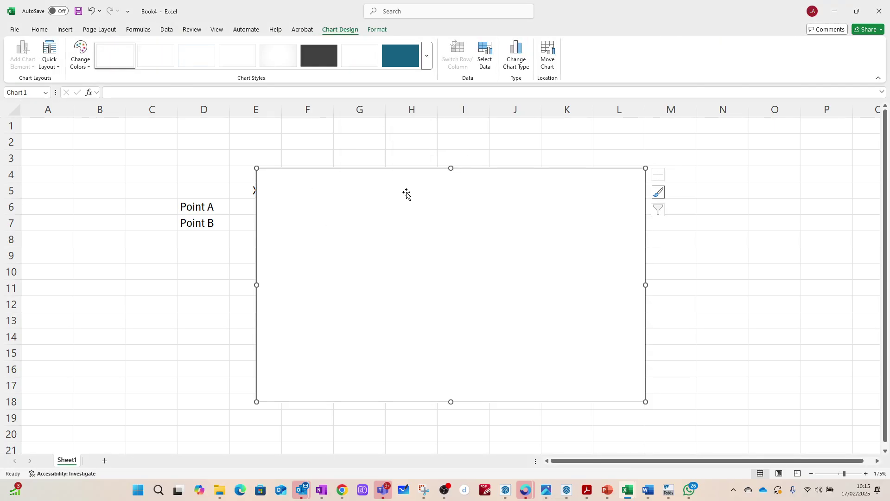
drag(405, 193, 566, 184)
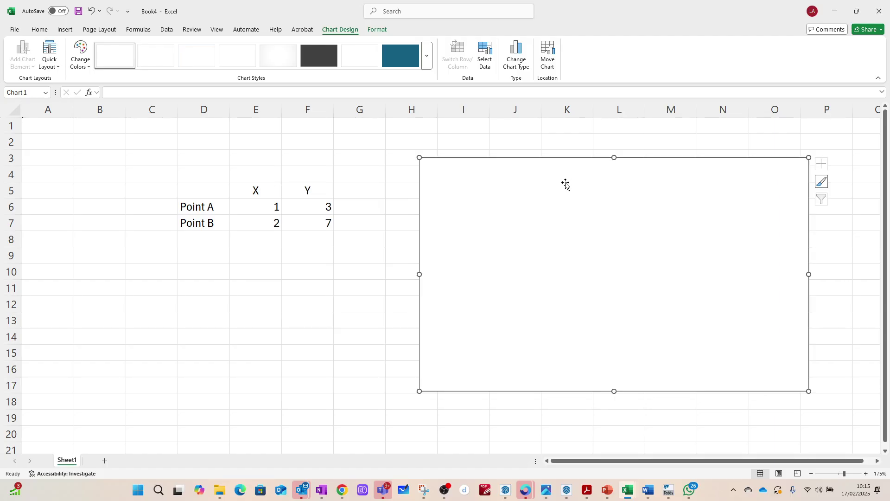
Add a new data series to the empty chart and set its X values to the range E6:E7
right_click(603, 280)
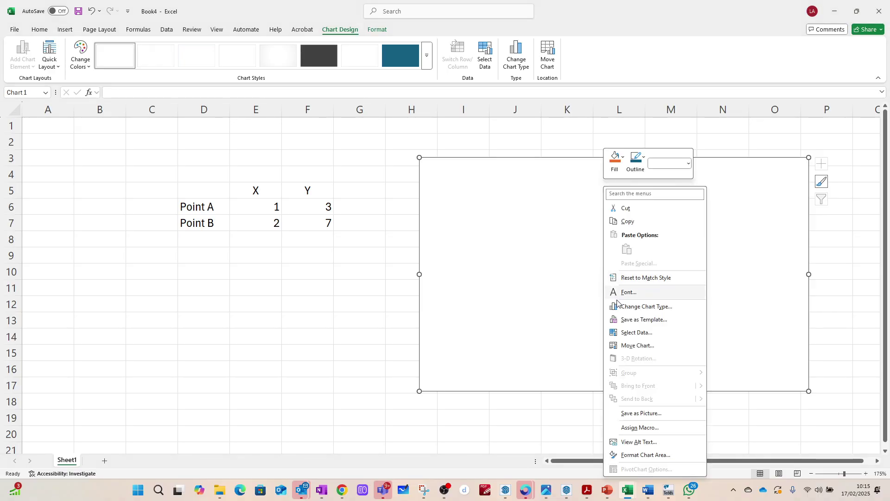
click(634, 332)
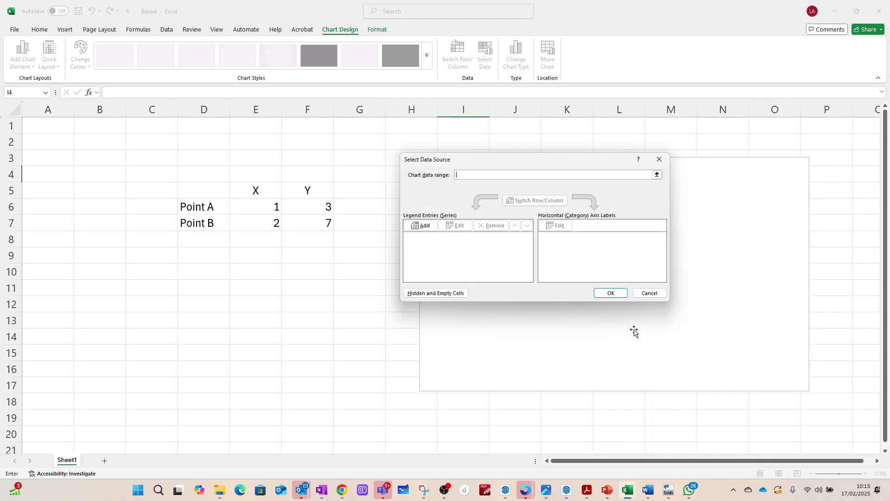
click(429, 227)
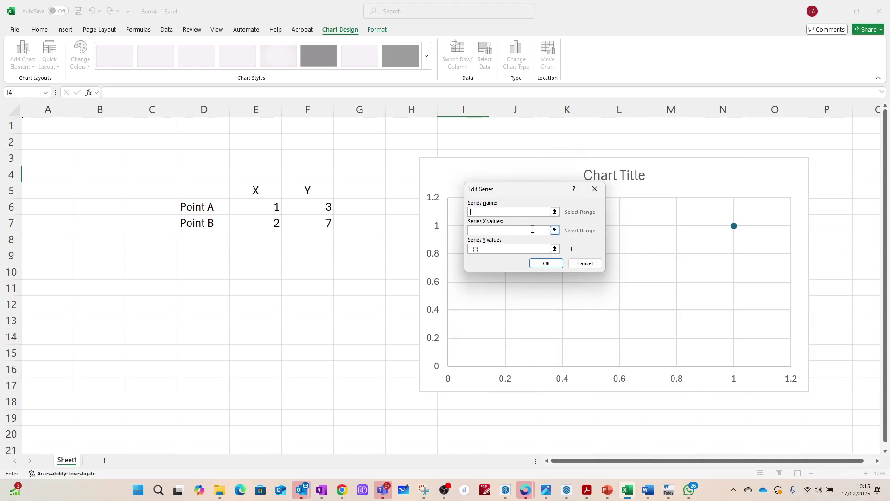
click(555, 231)
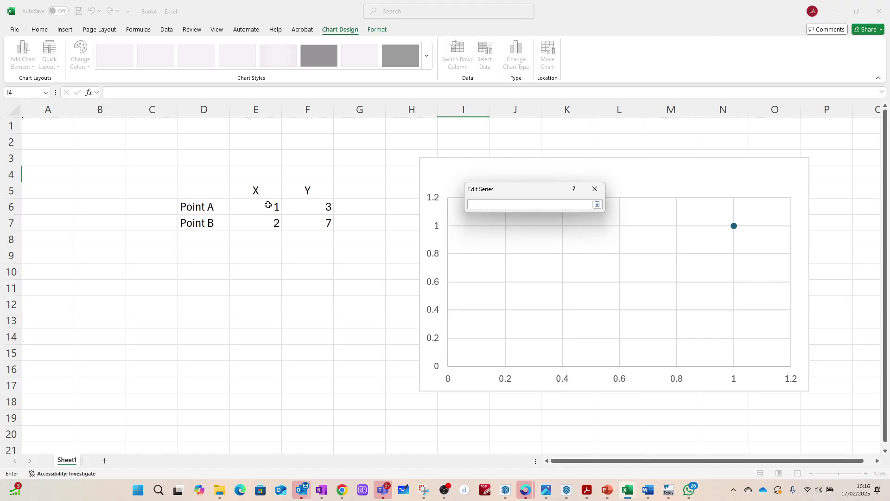
drag(268, 204, 275, 223)
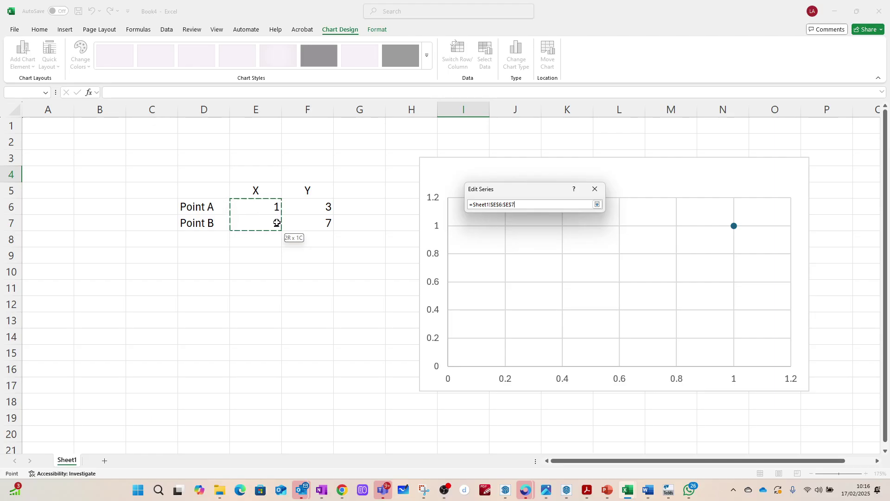
drag(276, 223, 278, 223)
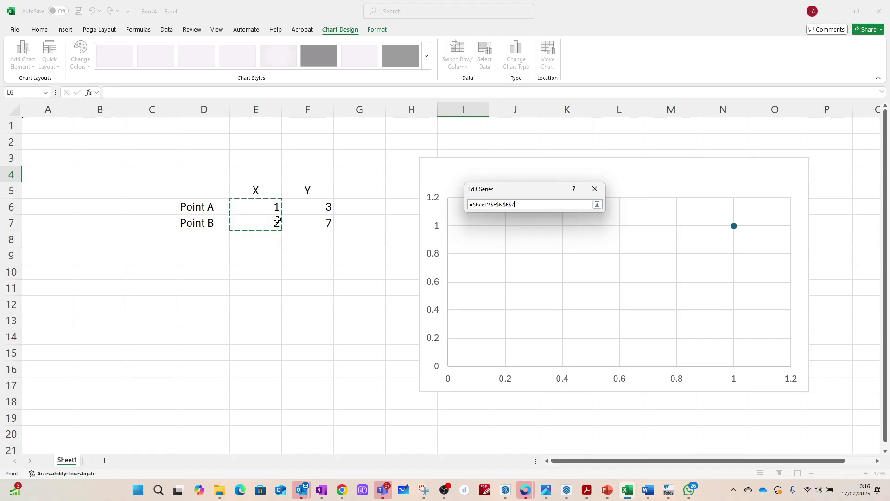
key(Return)
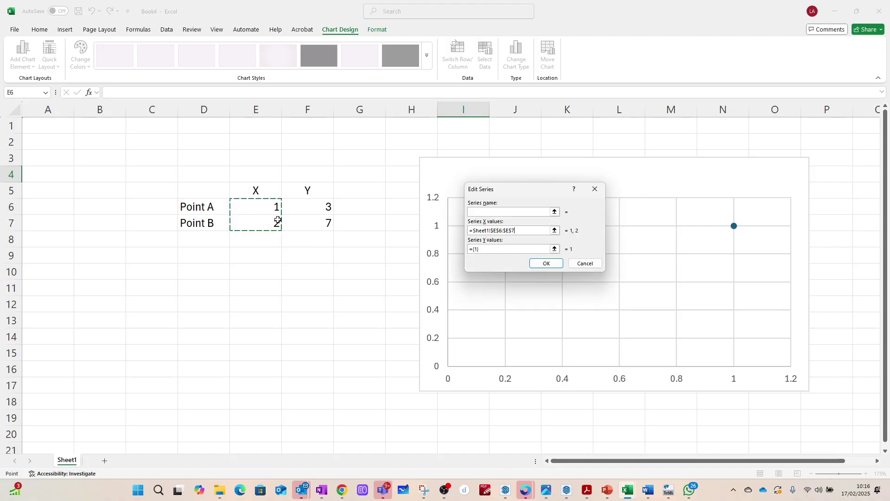
Set the new series' Y values to the range F6:F7 and apply the data source to the chart
click(556, 250)
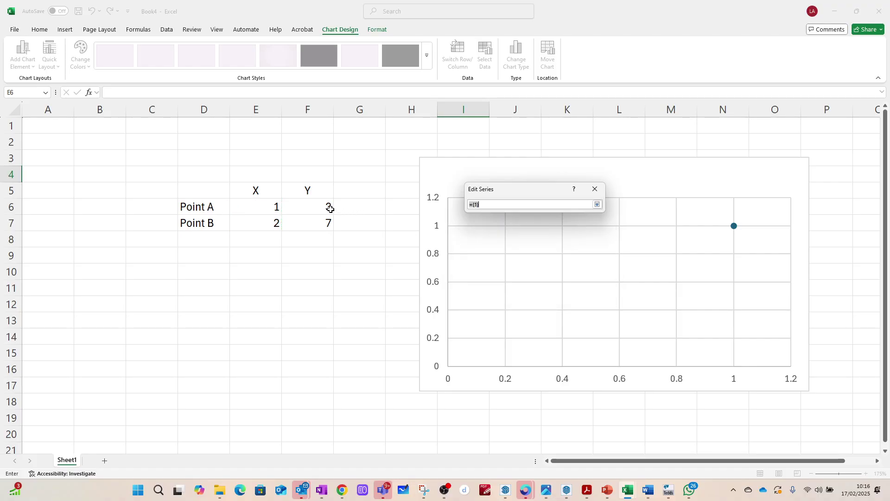
drag(327, 208, 324, 220)
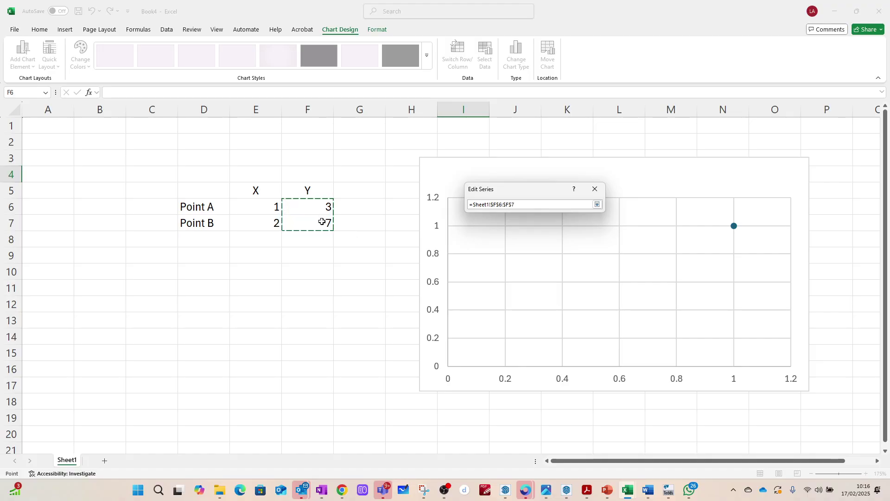
key(Return)
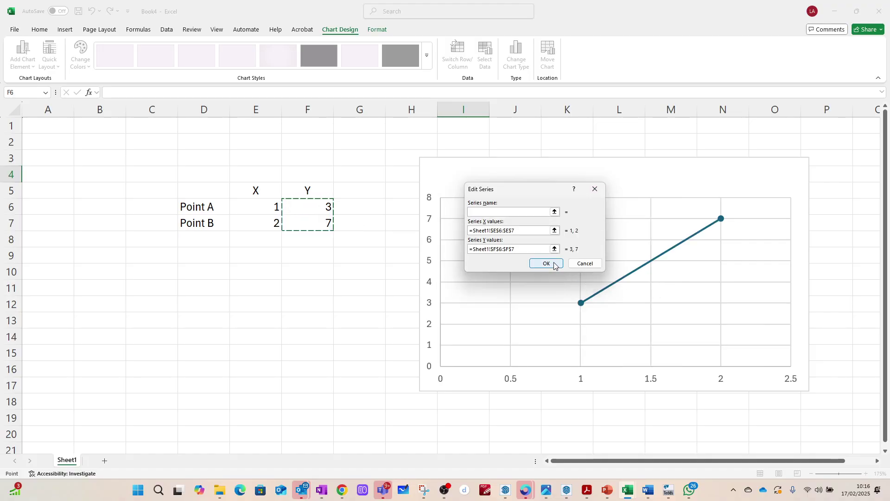
click(553, 263)
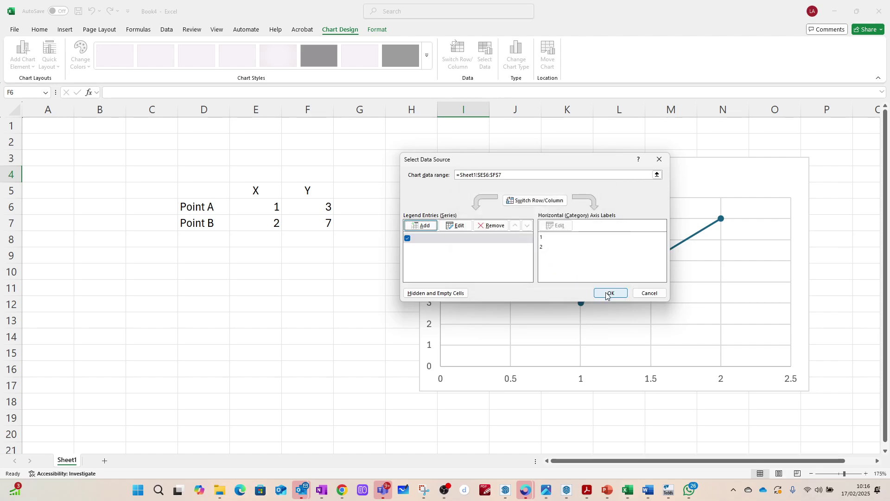
click(606, 294)
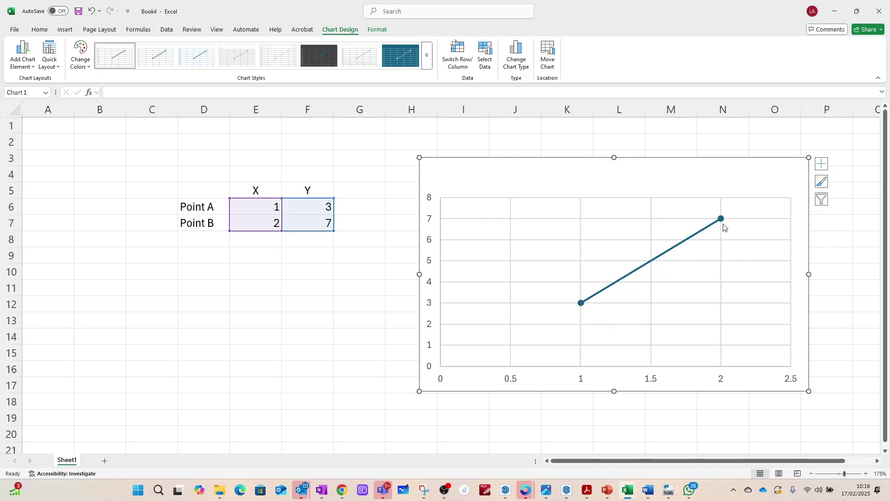
Try 2 and 0 as Point A's X value in E6 to test the chart, and set it back to 1
click(277, 210)
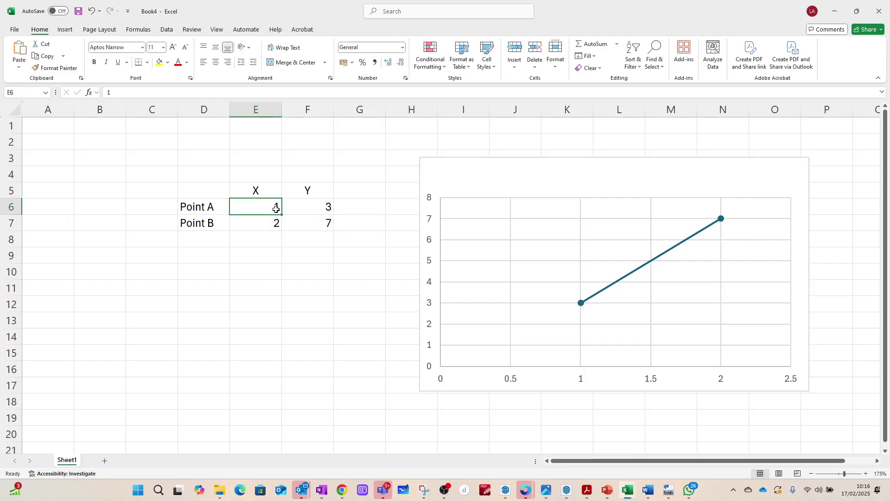
text(2)
click(275, 223)
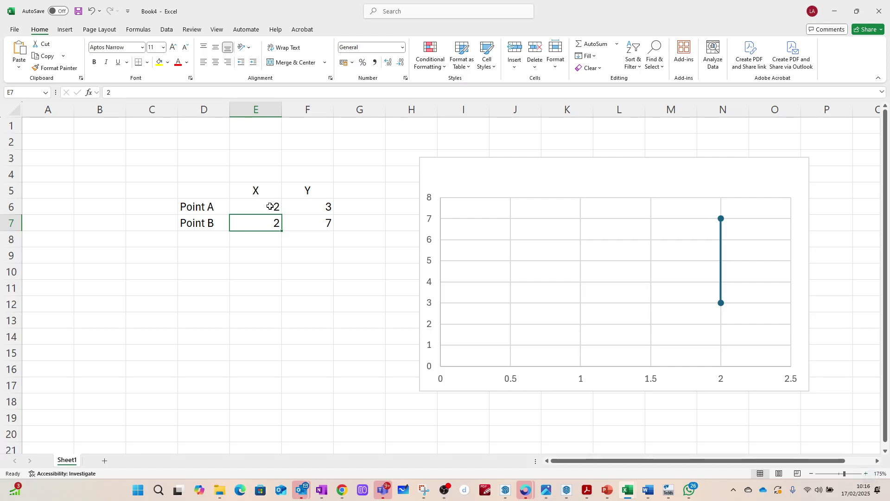
click(270, 207)
text(0)
click(290, 222)
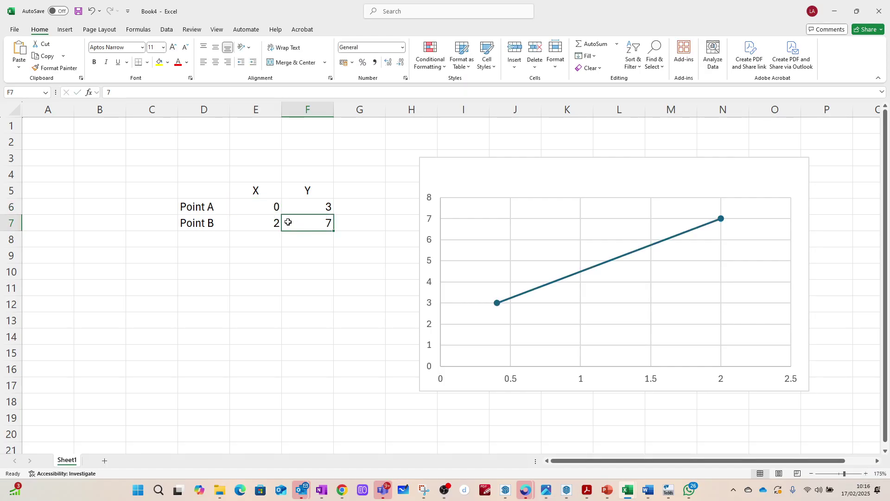
click(267, 208)
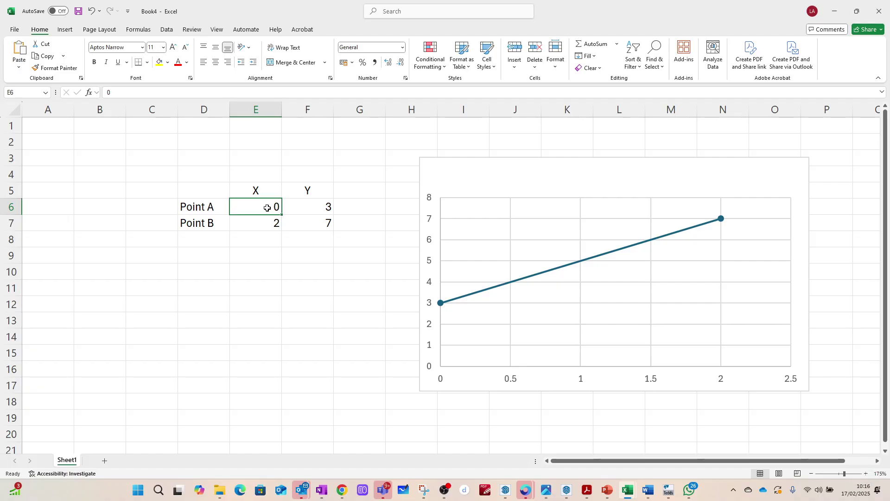
text(1)
click(325, 270)
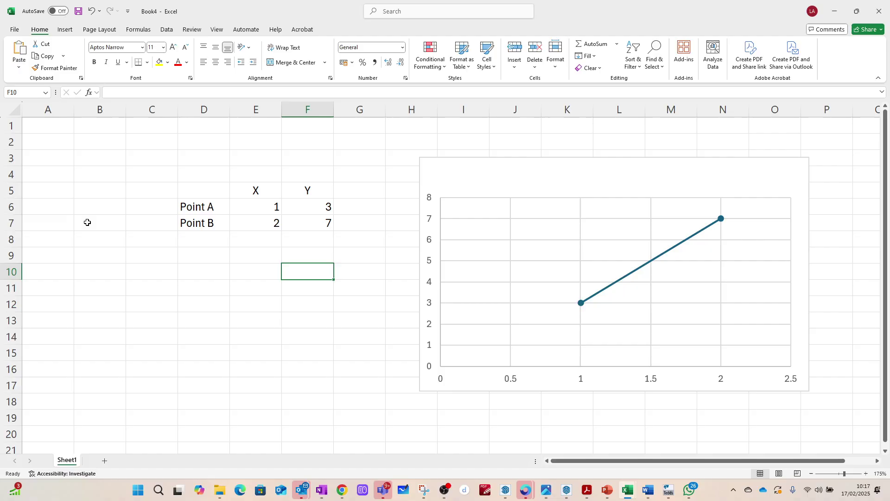
Switch to the EXCEL Part 2 (1) document in Word and examine the Step 3 instructions on the equation of a straight line
click(3, 180)
key(alt+Tab)
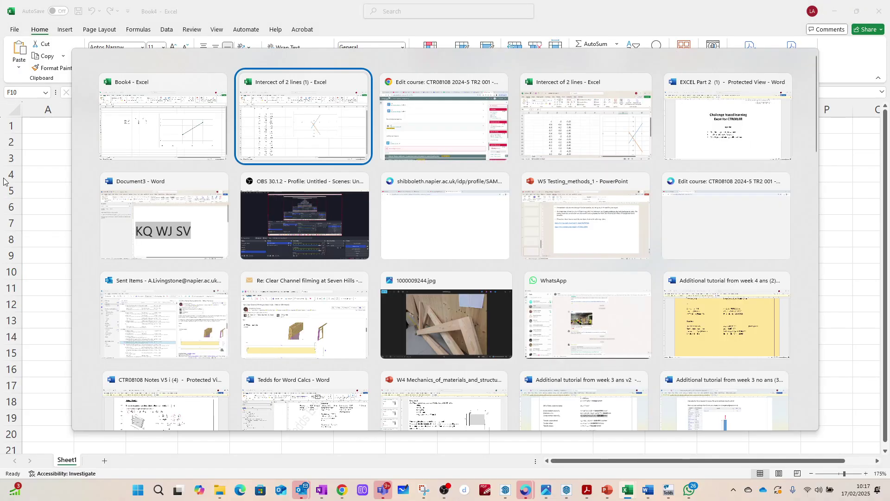
key(alt+Tab)
key(alt+Tab)
key(alt+Tab)
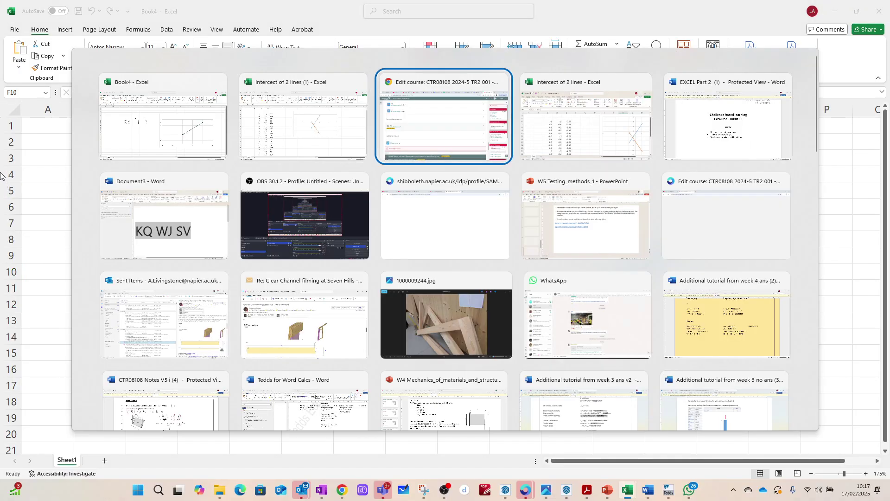
scroll(323, 255, down, 15)
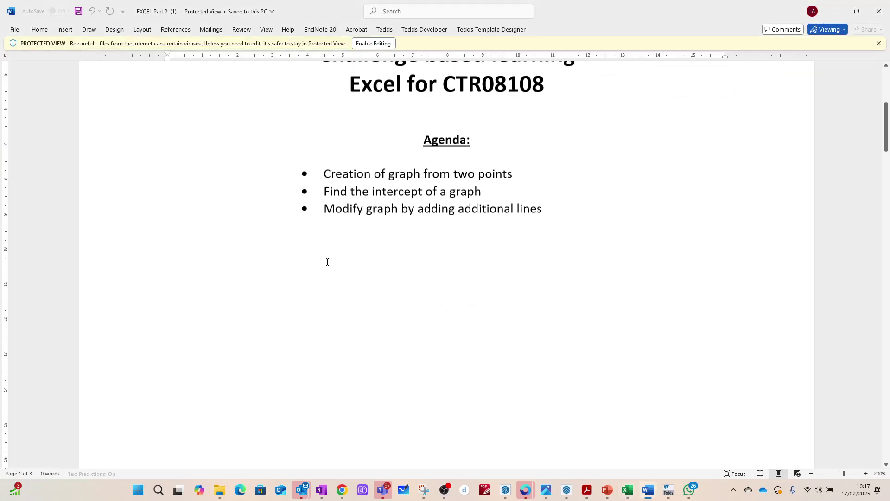
scroll(301, 255, down, 6)
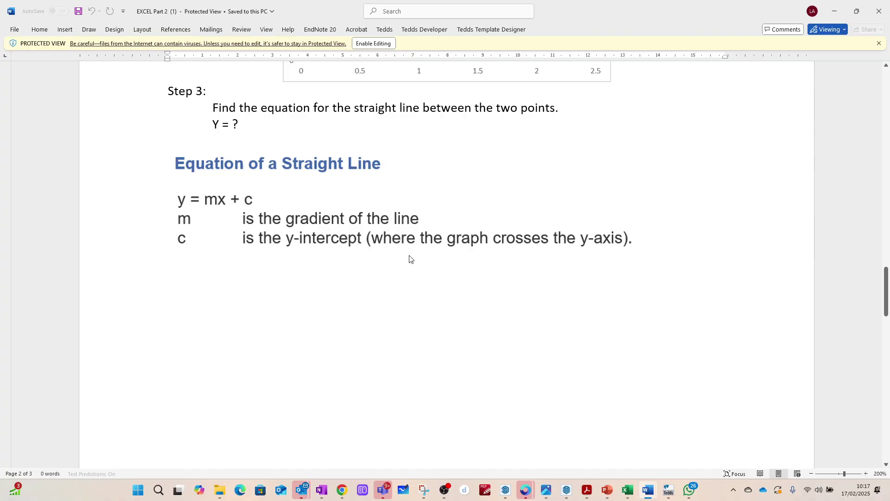
scroll(409, 256, up, 15)
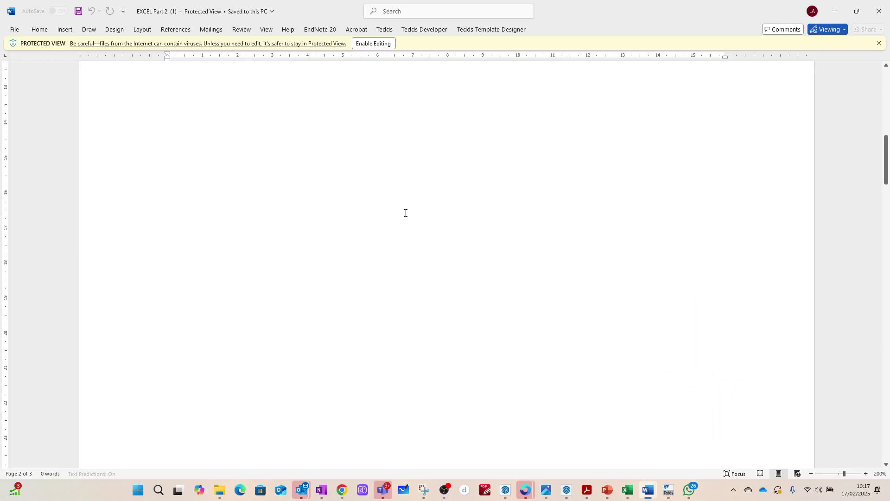
scroll(406, 213, down, 16)
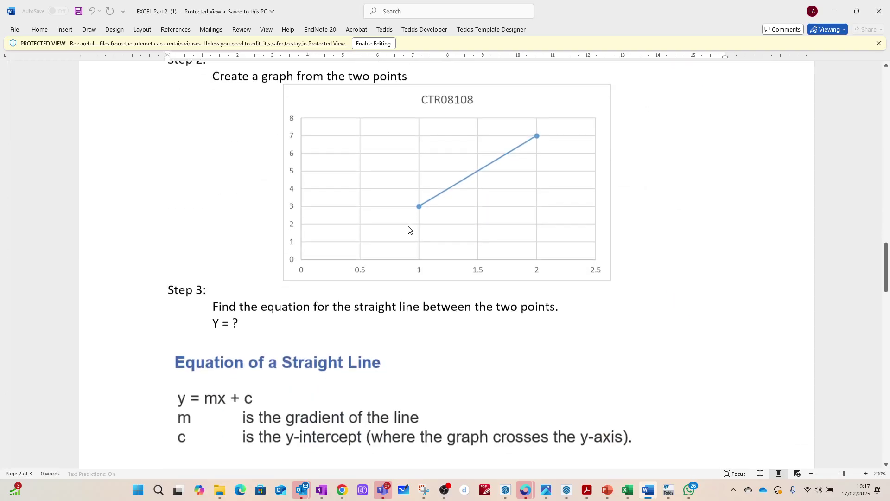
scroll(408, 226, down, 1)
key(alt)
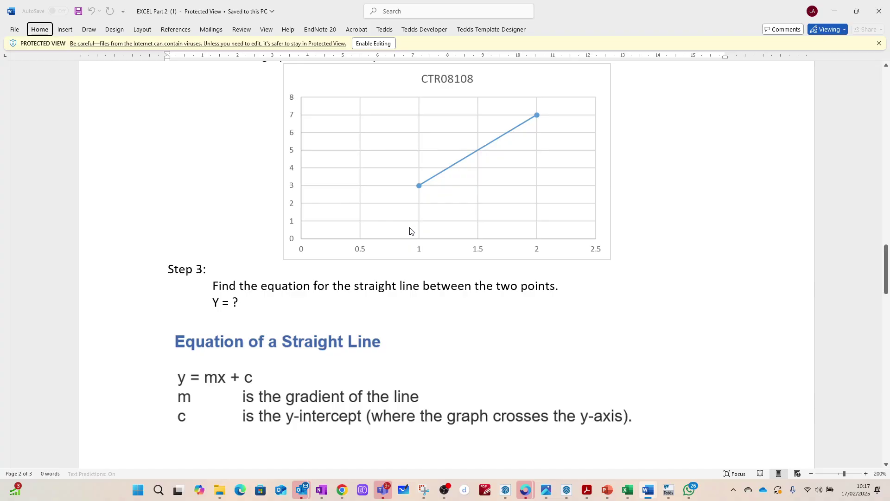
scroll(410, 231, down, 5)
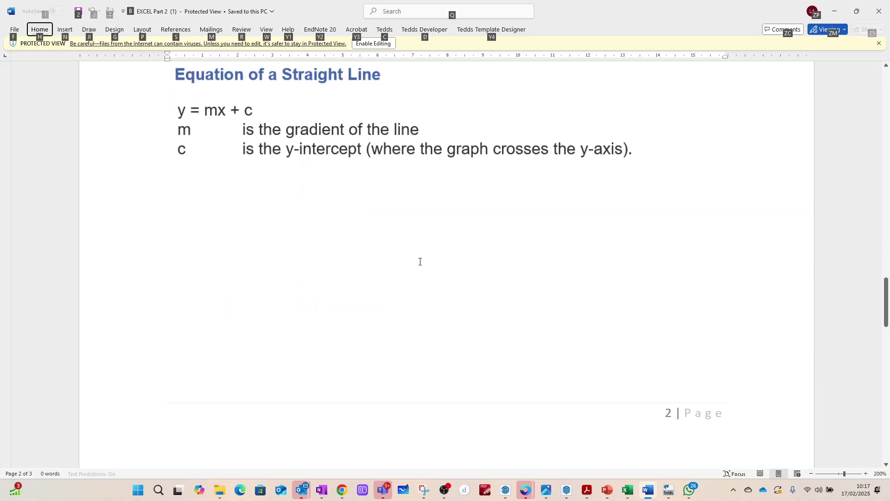
Return to the Book4 workbook and add a linear trendline to the series, displaying its equation and R-squared value on the chart
key(alt+Tab)
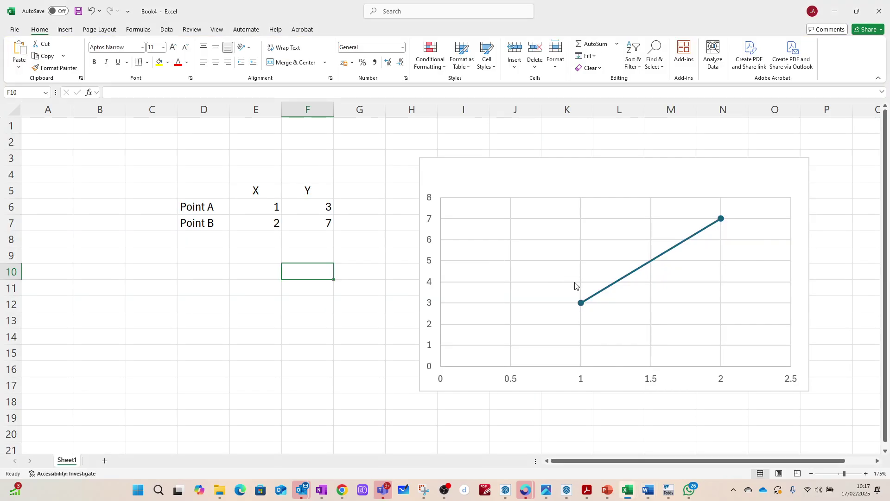
click(582, 303)
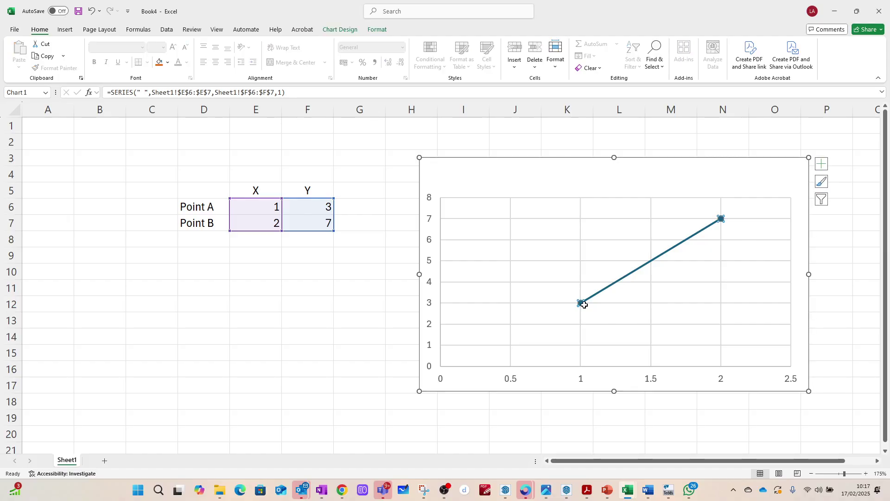
right_click(583, 304)
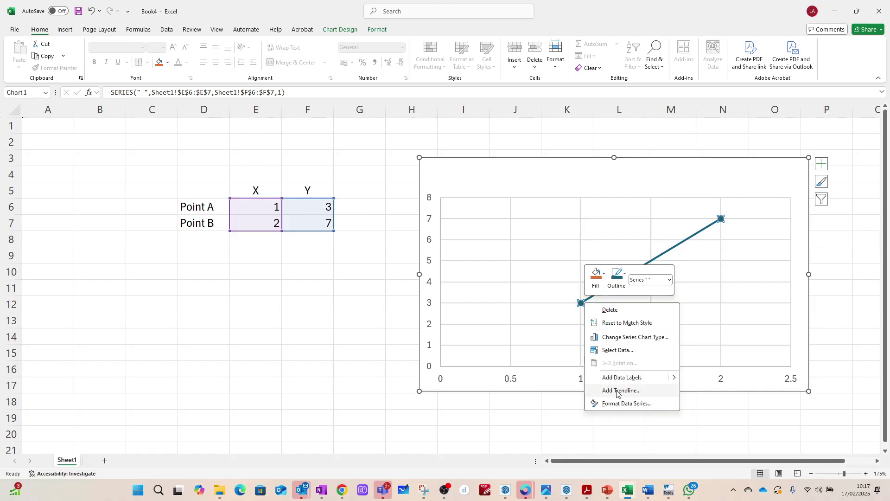
key(Escape)
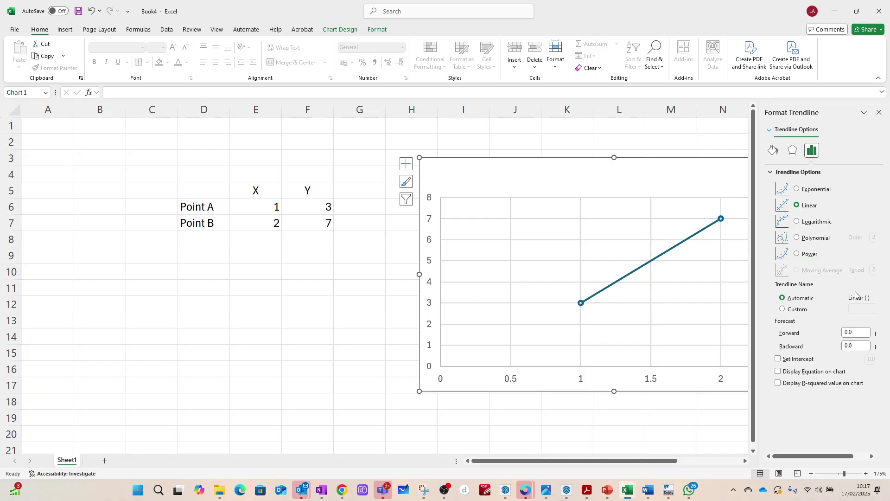
click(779, 371)
click(777, 384)
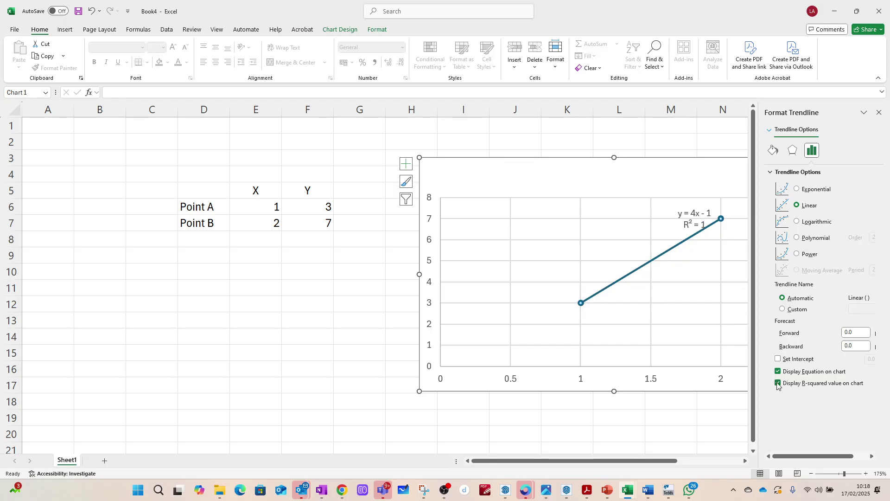
Move the trendline equation label above the plot area, clear of the line, and close the formatting options
click(699, 213)
click(694, 194)
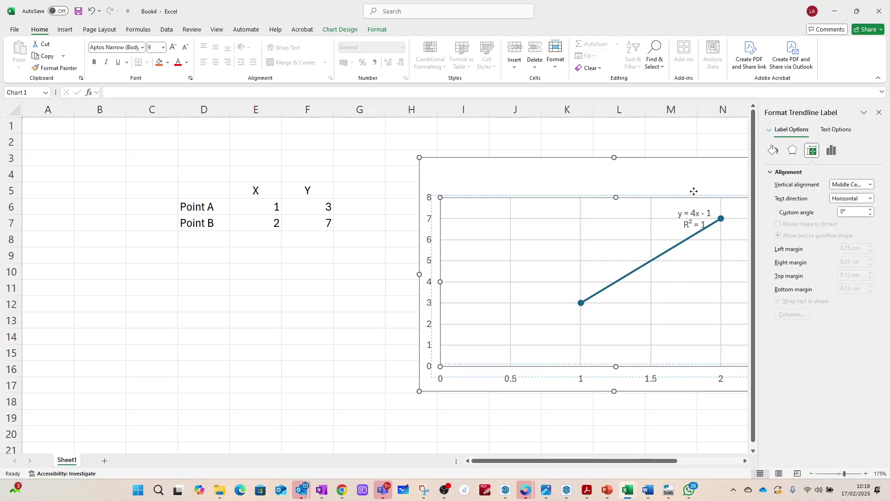
click(698, 218)
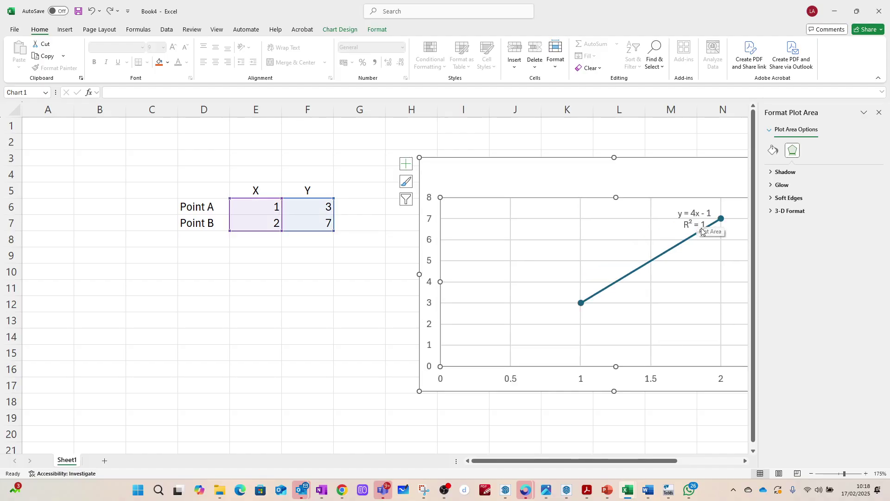
click(695, 215)
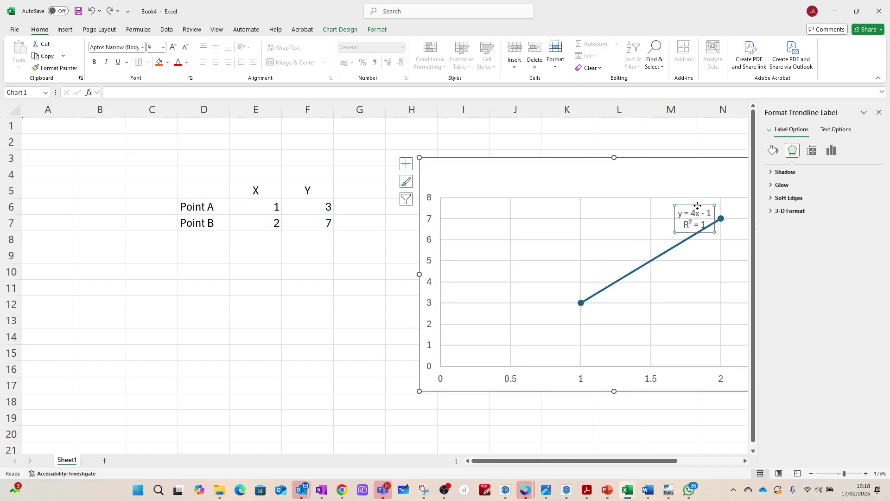
drag(698, 205, 689, 169)
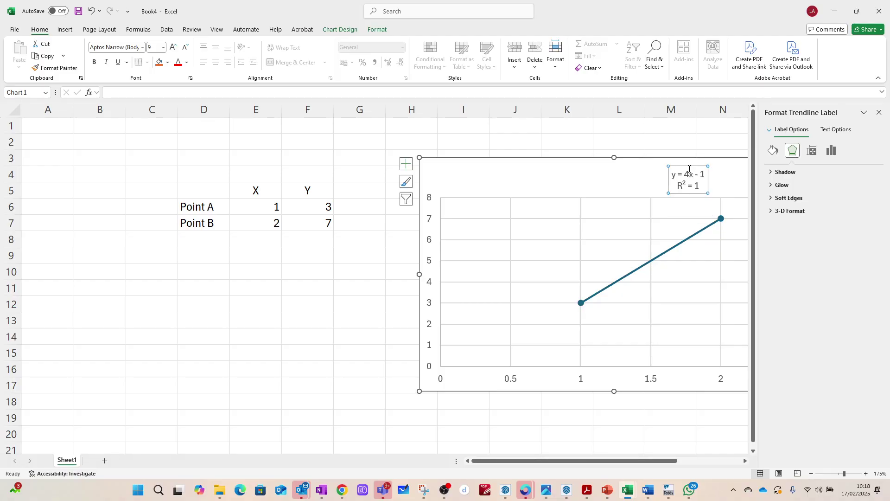
click(401, 263)
click(879, 114)
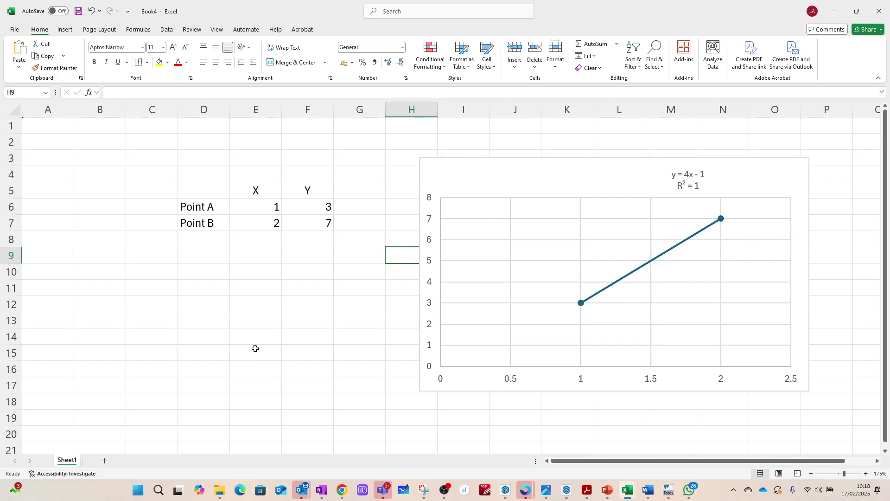
Enter the labels Start in D9 and Step in D10, and select E9 beside Start
click(258, 291)
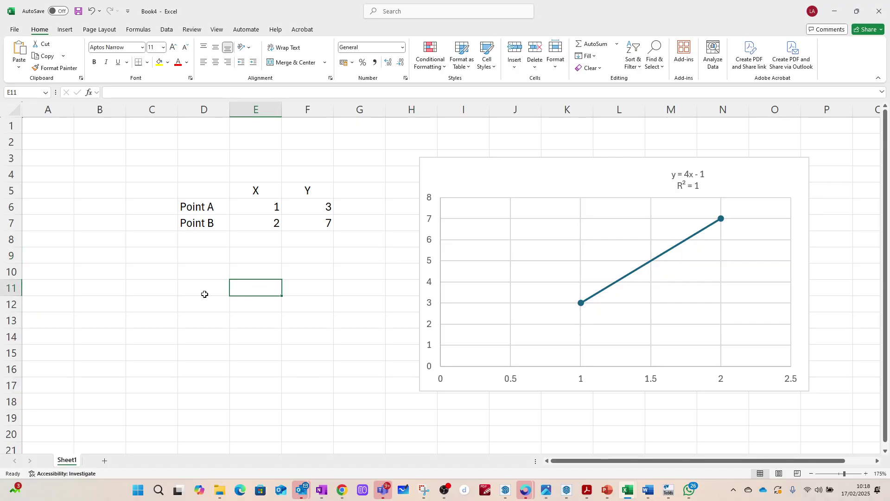
click(202, 257)
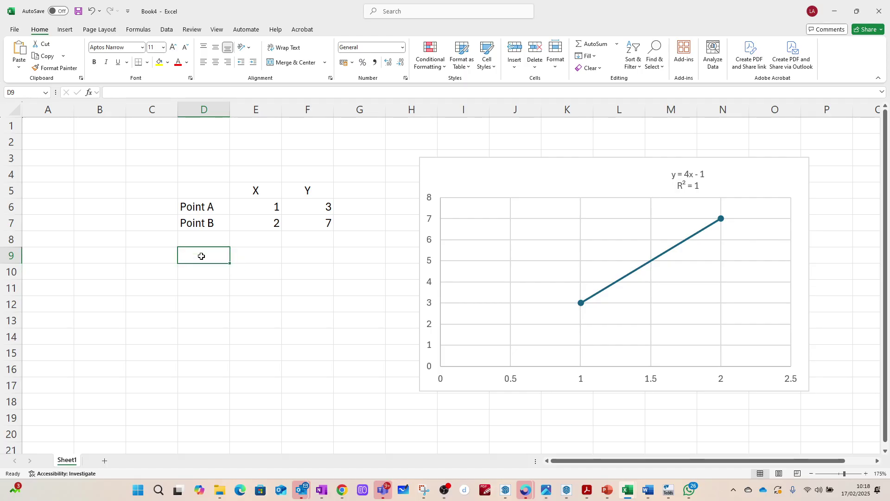
text(Start)
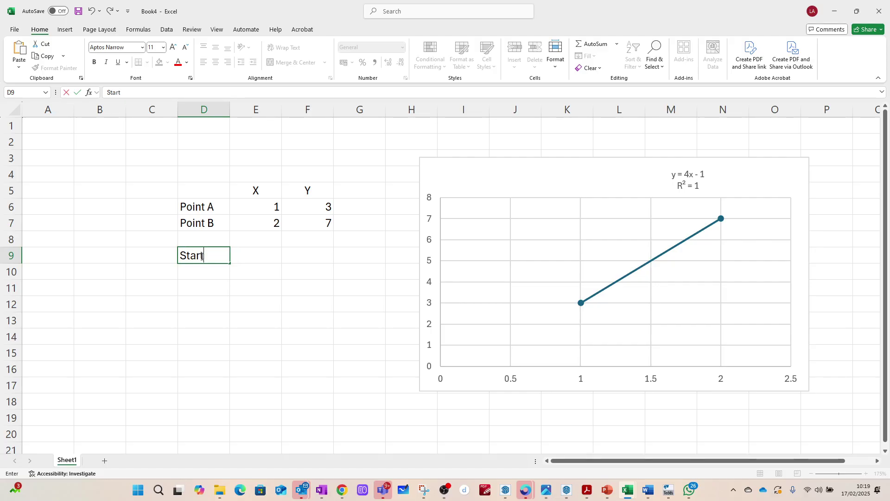
key(Return)
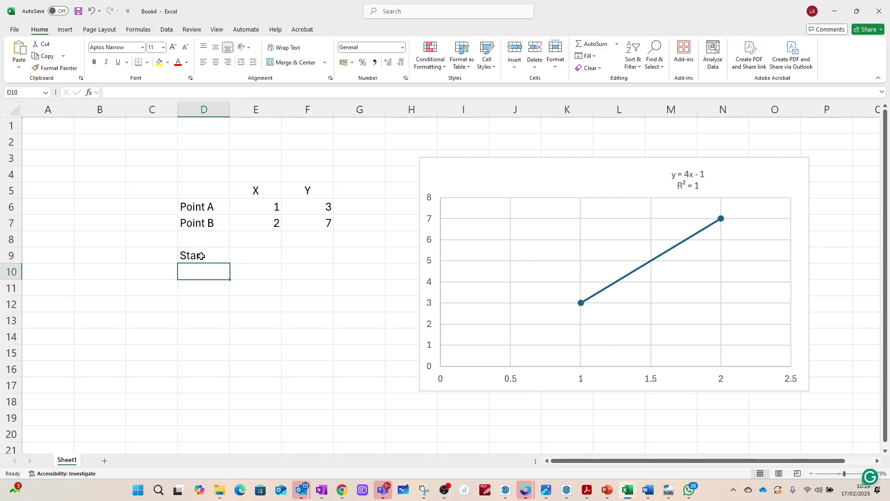
text(Step)
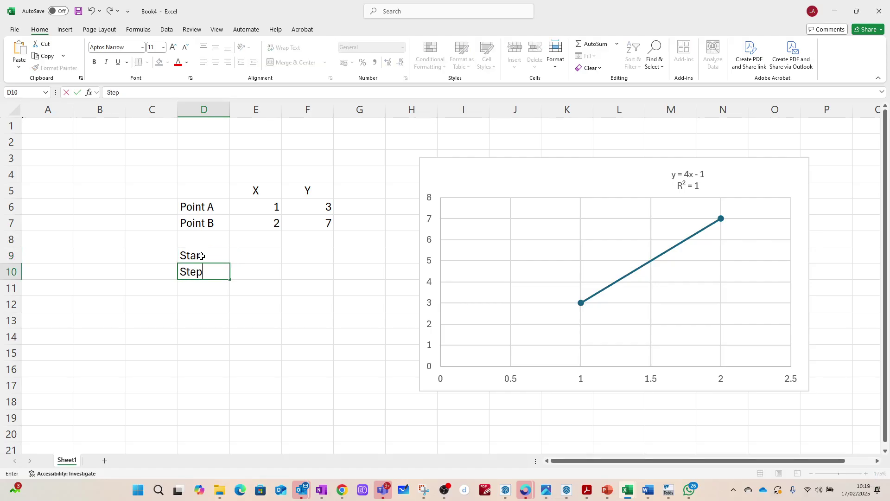
key(Up)
key(Right)
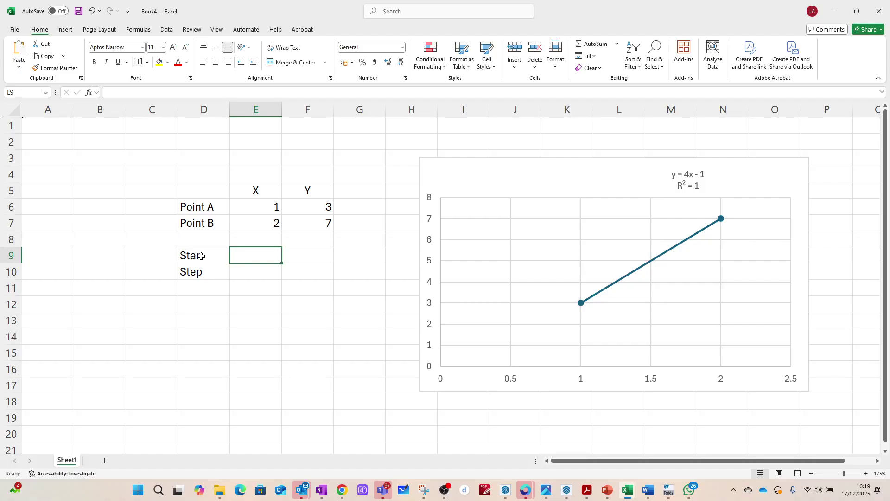
Switch to the EXCEL Part 2 (1) document in Word and examine the example table of Line One and Line Two values
key(alt+Tab)
key(alt+Tab)
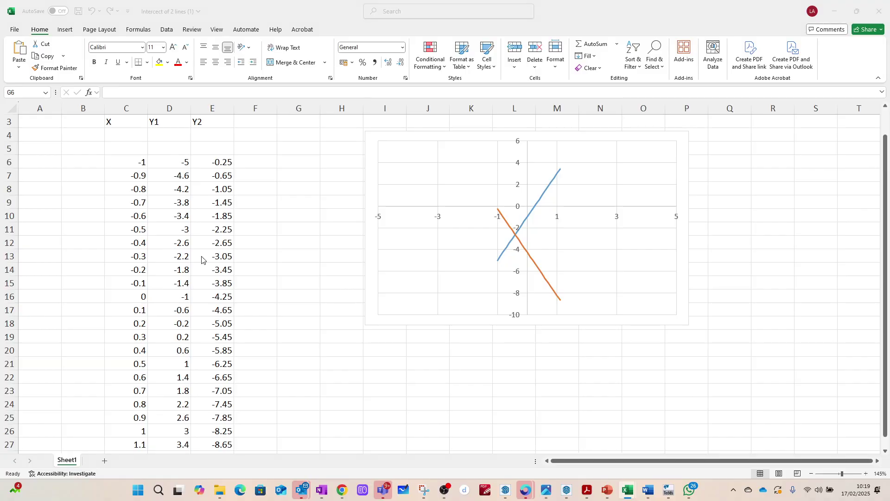
key(alt+Tab)
click(413, 120)
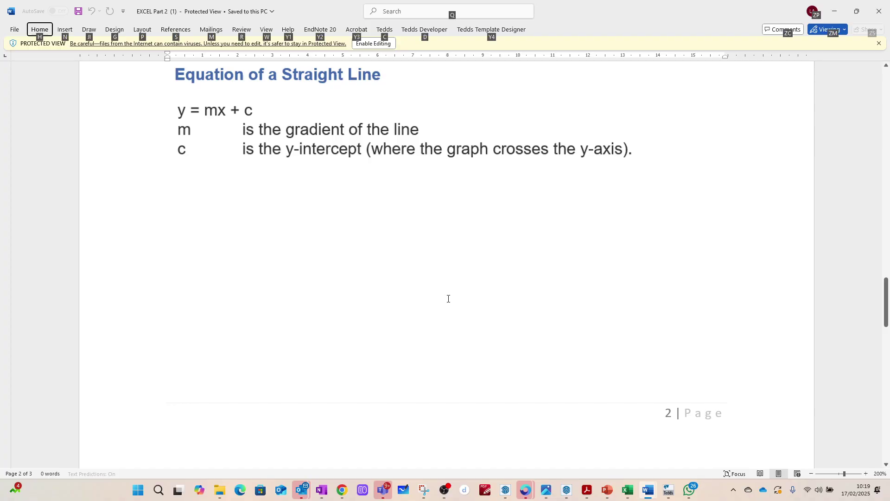
scroll(448, 297, down, 10)
scroll(446, 307, up, 3)
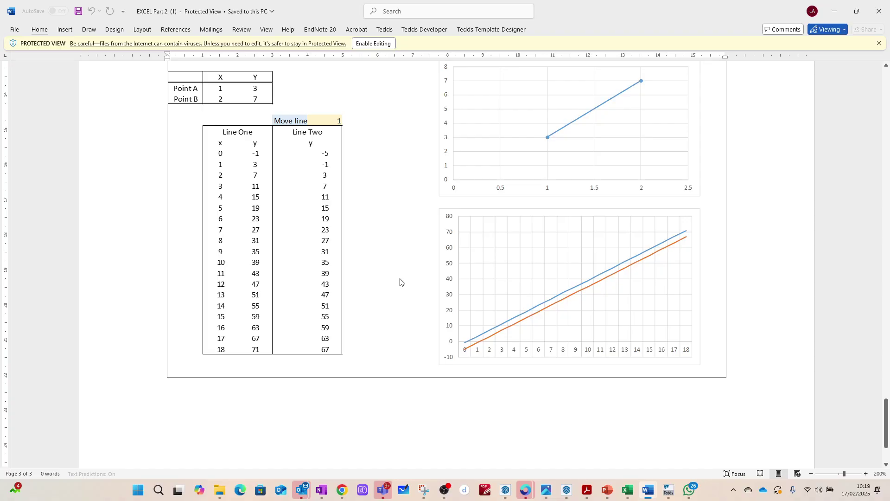
Return to the Book4 workbook and enter 0 as the Start value in E9 and 1 as the Step value in E10
key(alt+Tab)
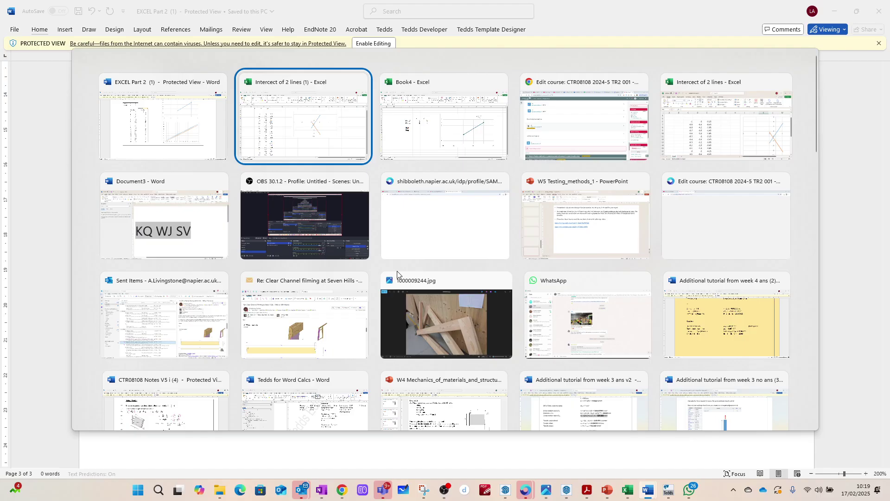
key(alt+Tab)
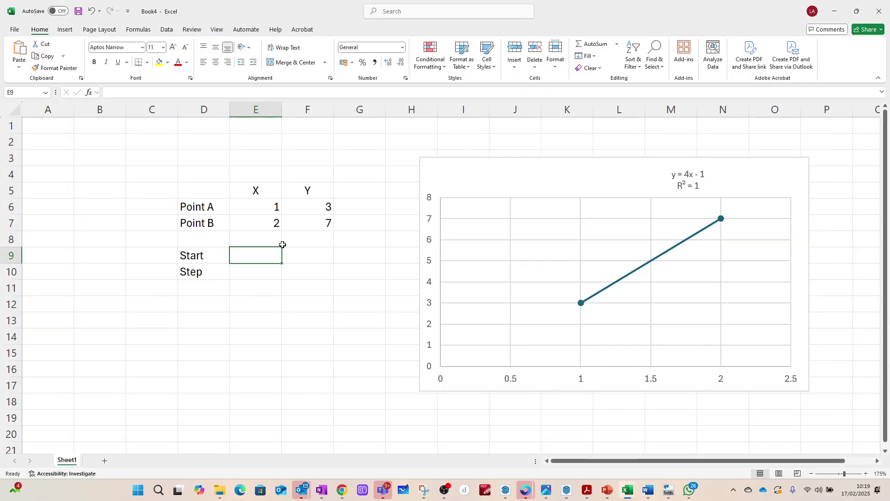
text(0)
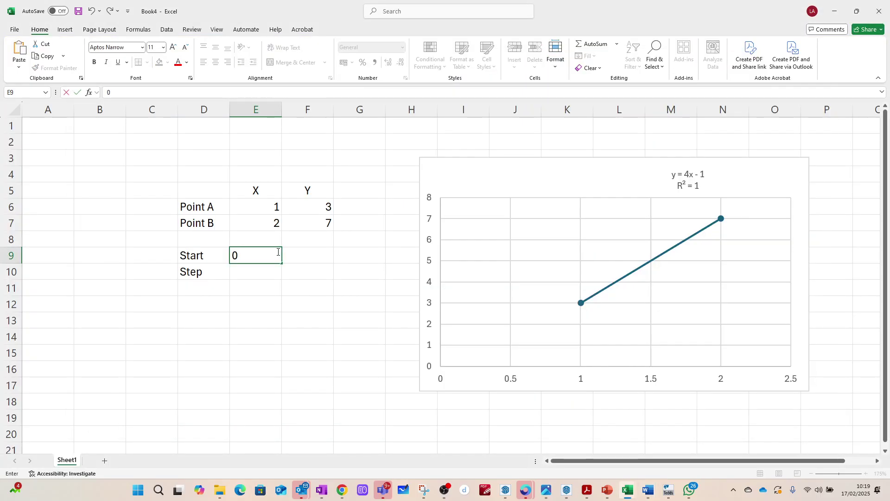
key(Return)
text(1)
key(Return)
key(Return)
key(Return)
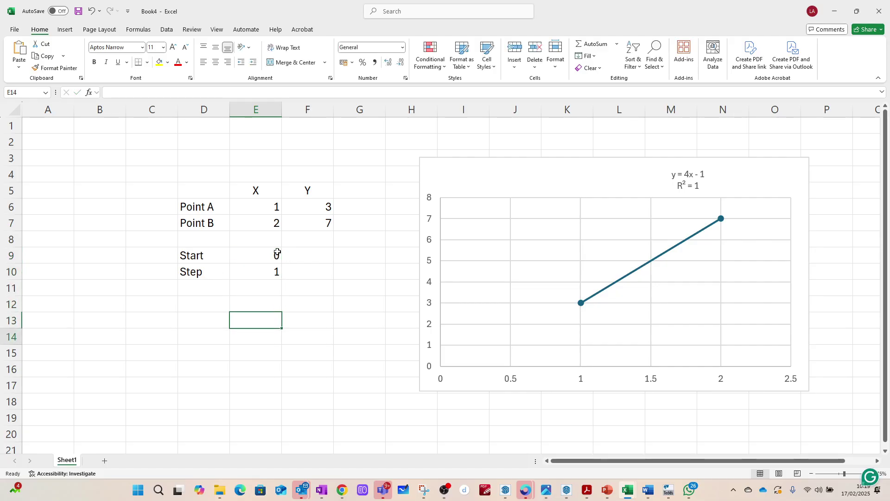
key(Return)
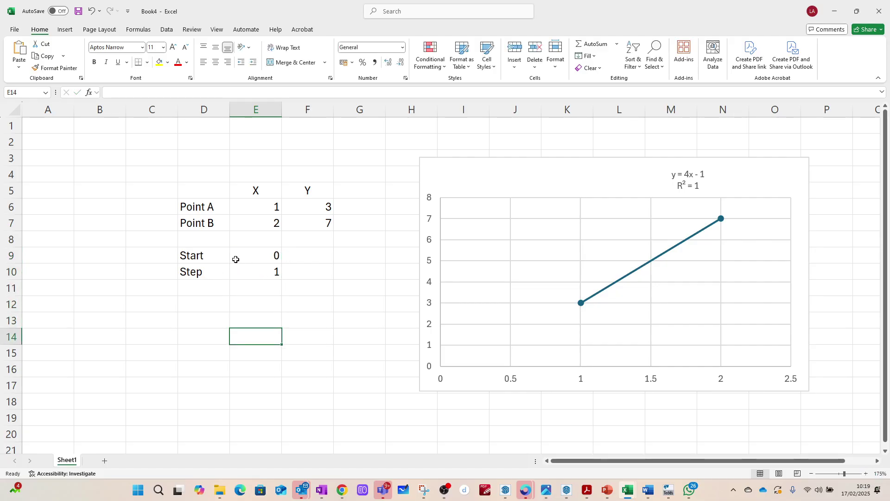
Give cell E9 the defined name Start, taken from its label in D9
double_click(215, 254)
key(shift+Left)
key(shift+Left)
key(shift+Left)
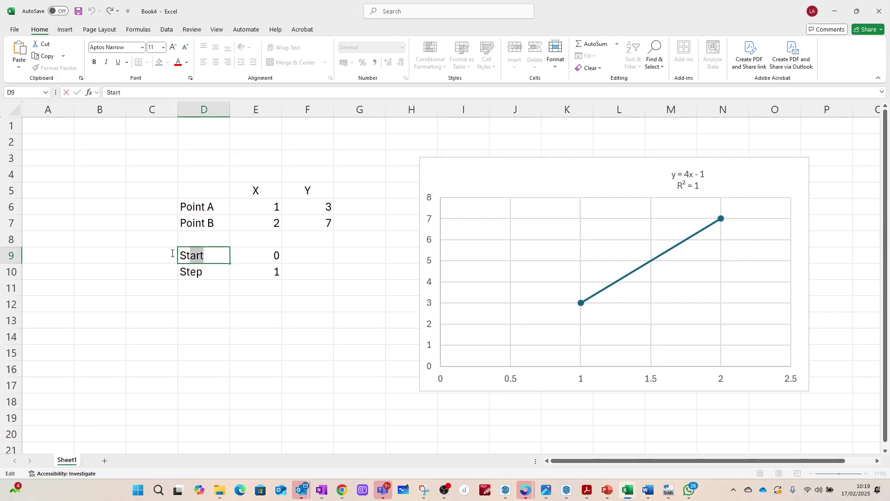
key(shift+Left)
key(shift+Left)
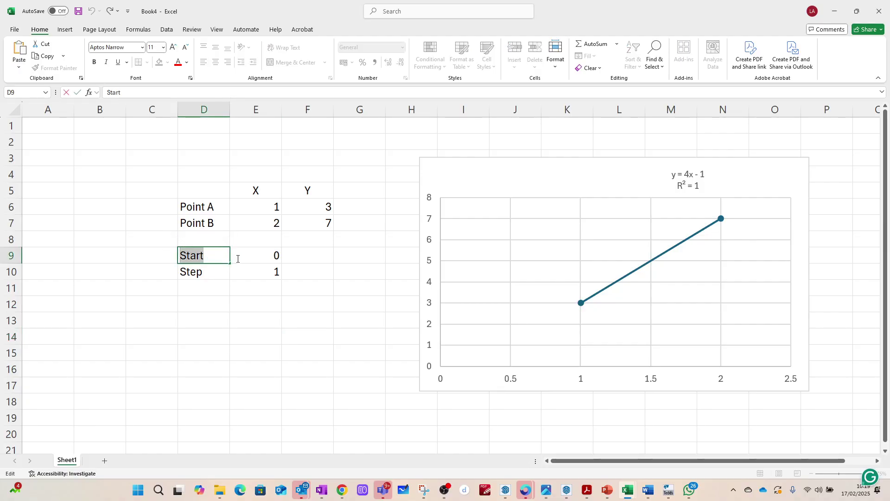
click(265, 258)
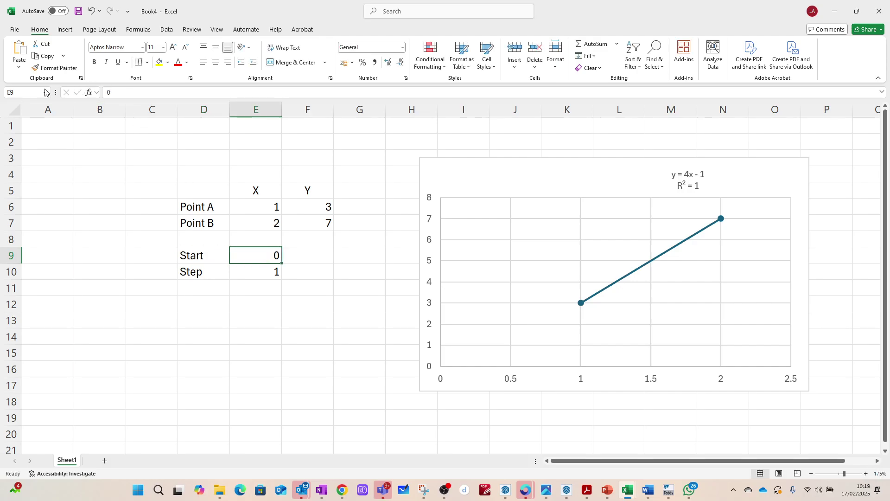
text(Start)
key(Return)
Give cell E10 the defined name Step, copied from its label in D10
click(206, 271)
double_click(205, 272)
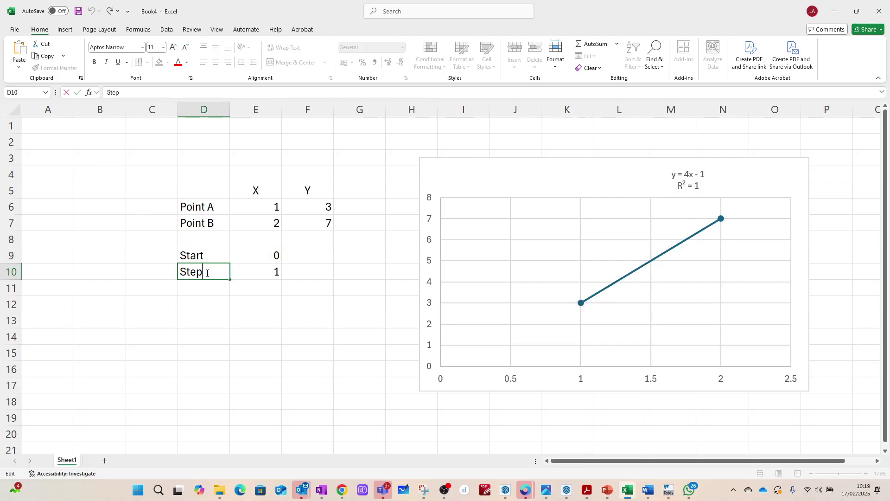
double_click(201, 272)
key(ctrl+c)
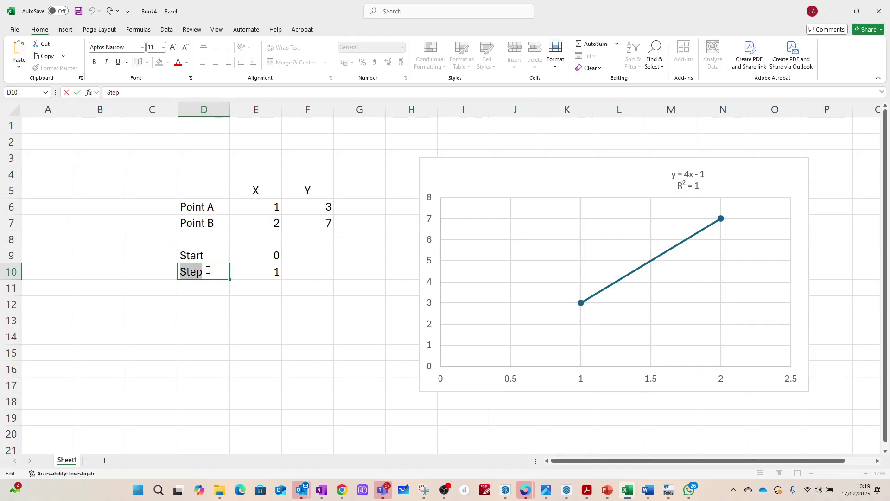
click(265, 273)
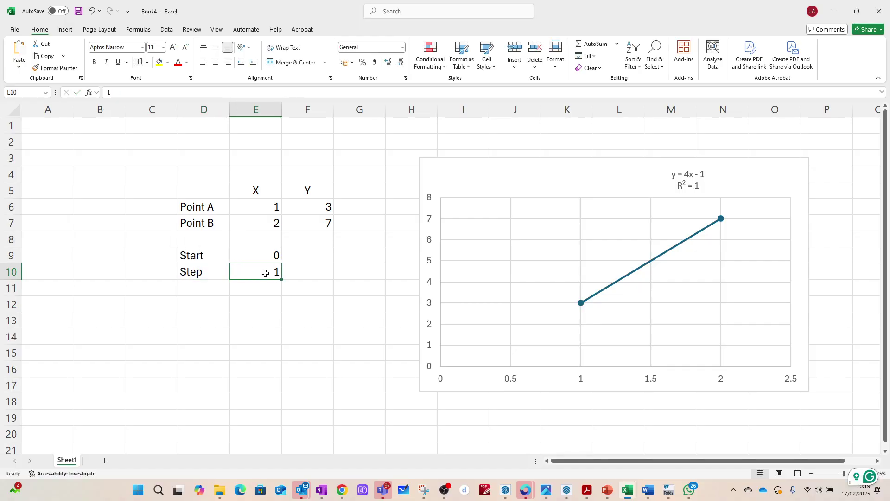
click(29, 94)
key(ctrl+v)
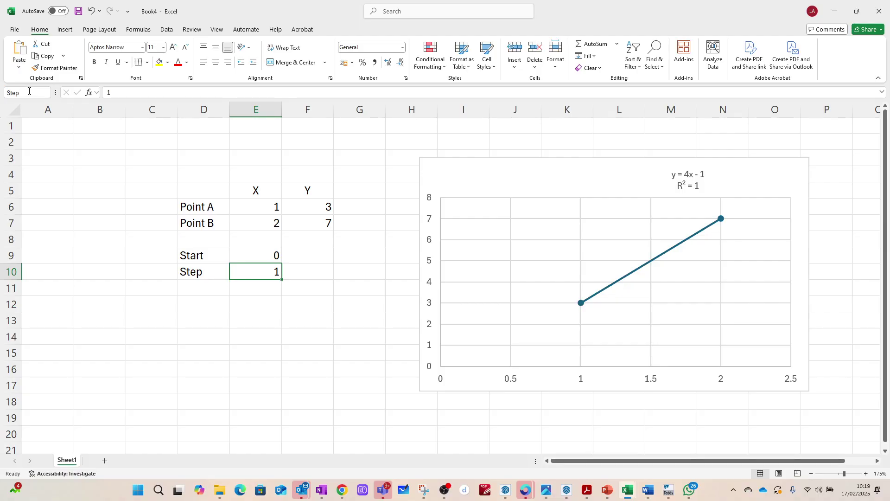
key(Return)
Enter =Start in E13 as the first x value and =E13+Step in E14 beneath it
click(257, 319)
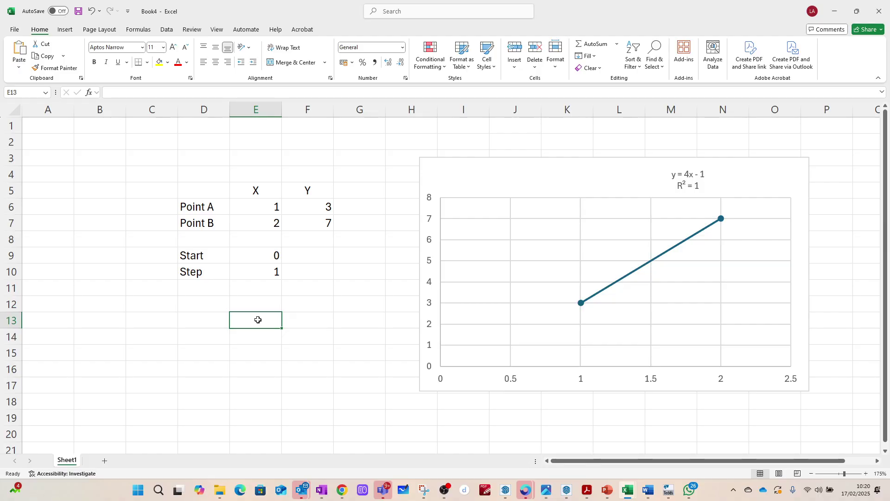
text(=)
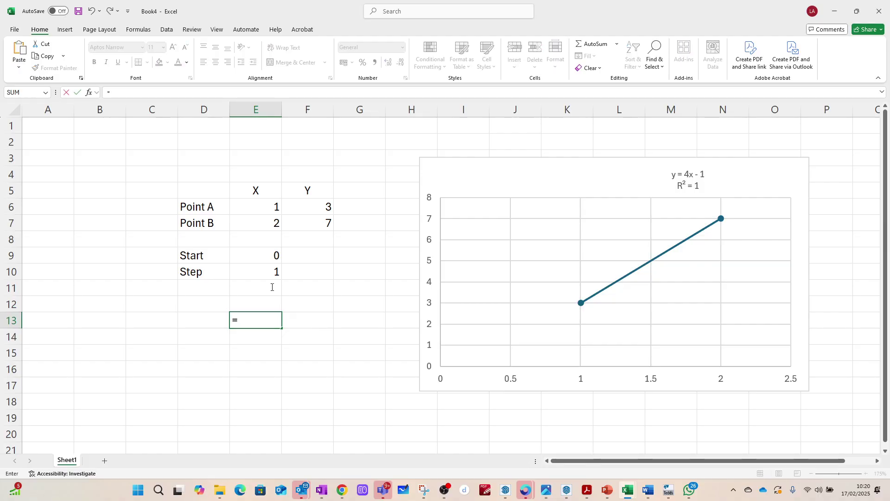
click(269, 256)
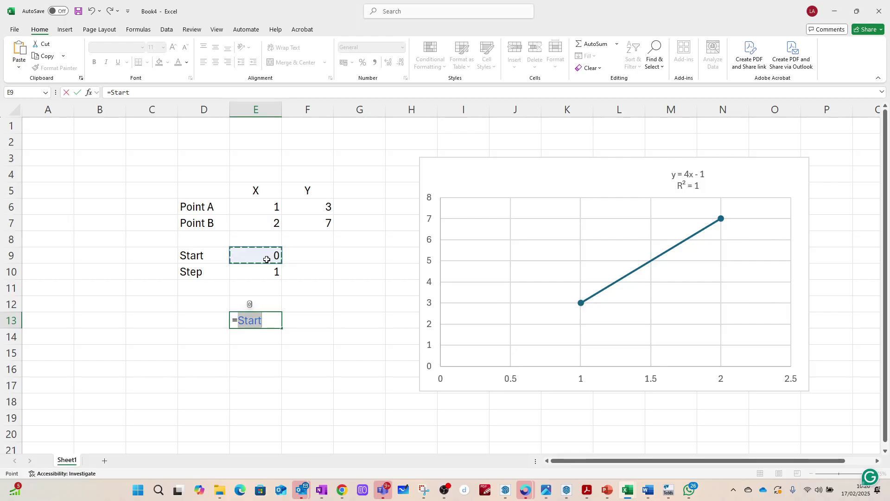
key(Return)
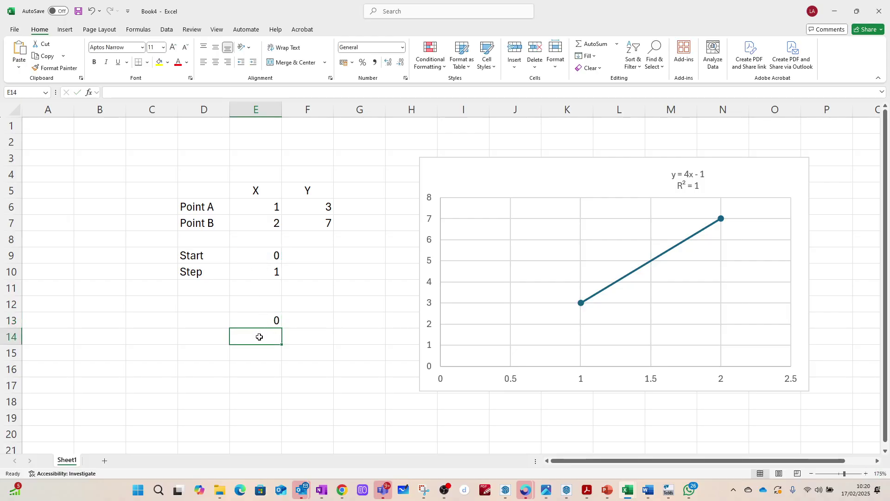
text(=)
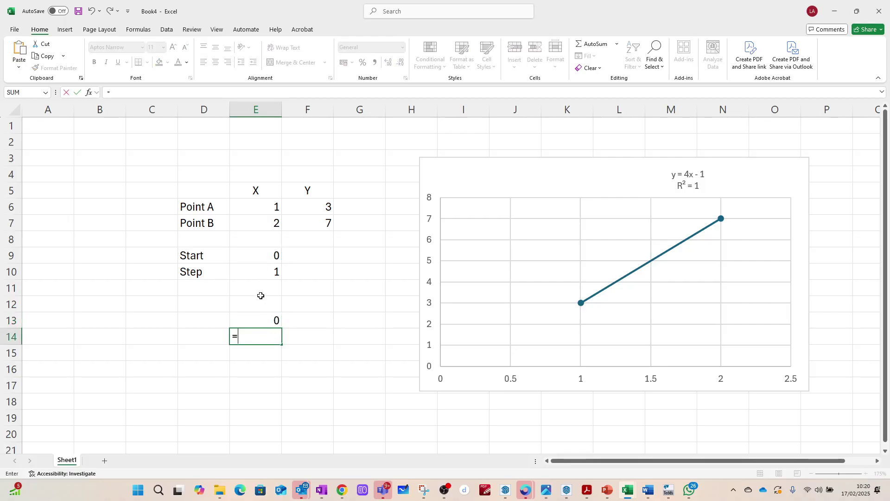
click(265, 322)
text(+)
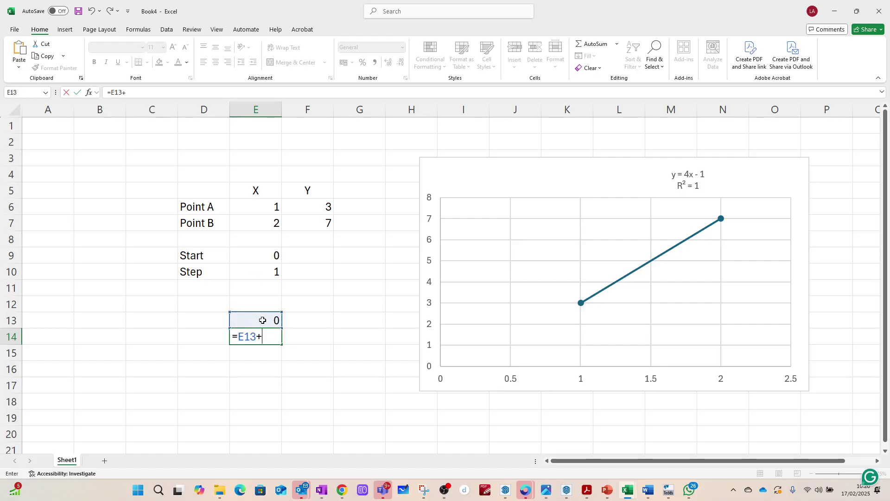
click(260, 269)
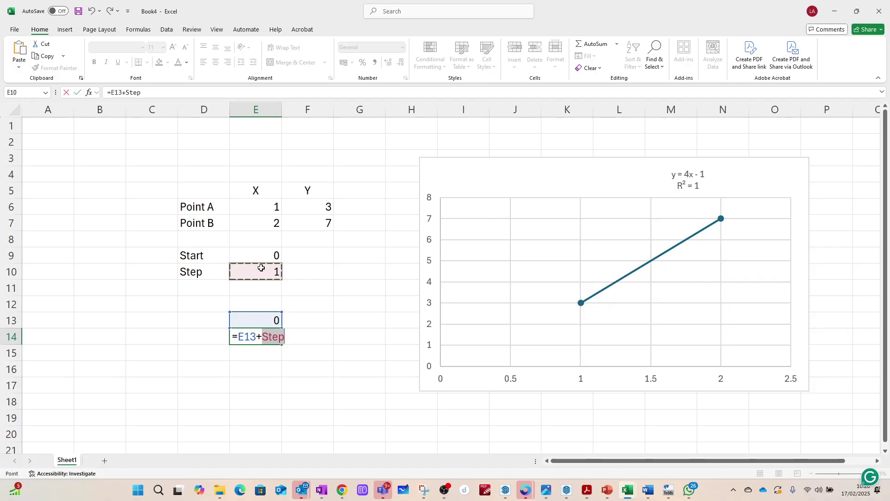
key(Return)
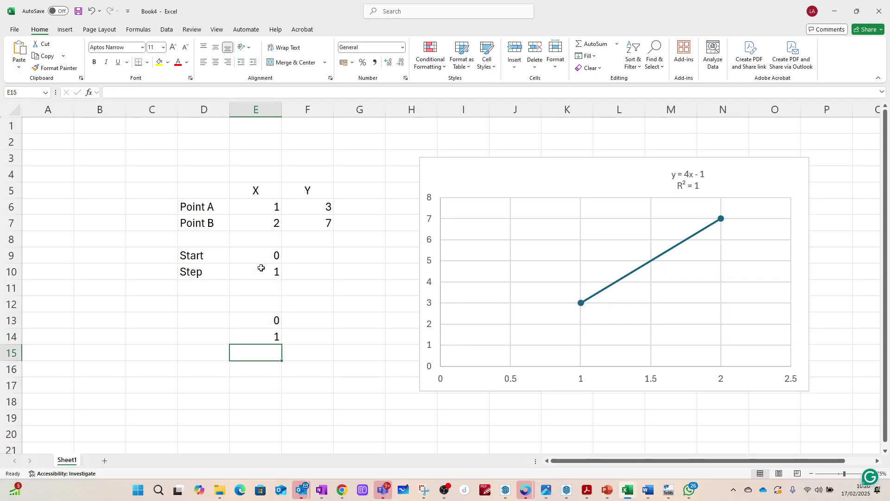
Copy the E14 formula down through E15:E45 to extend the x series, and clear the copy selection
click(266, 327)
drag(266, 327, 267, 330)
click(302, 335)
click(262, 333)
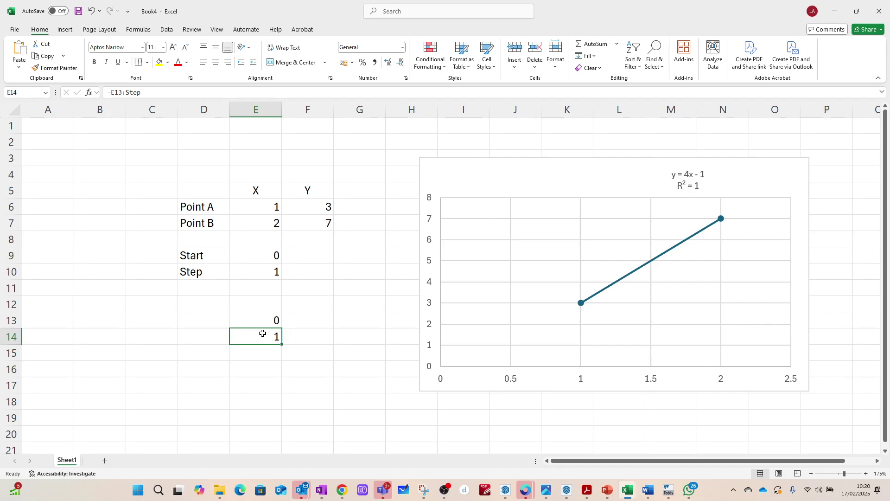
key(ctrl+c)
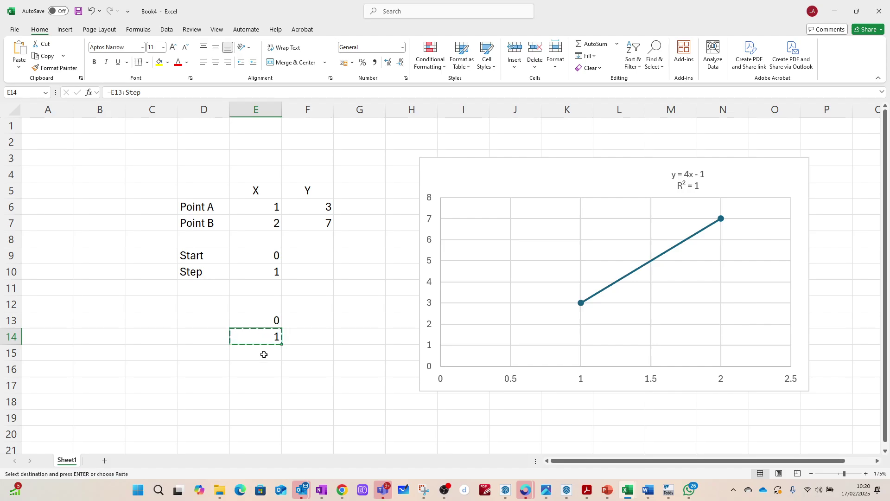
drag(264, 353, 258, 416)
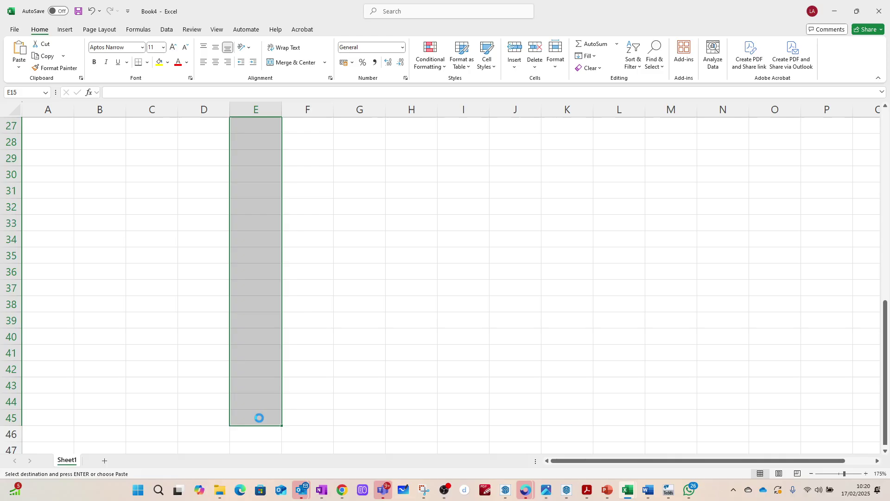
key(ctrl+v)
scroll(278, 370, up, 7)
click(326, 363)
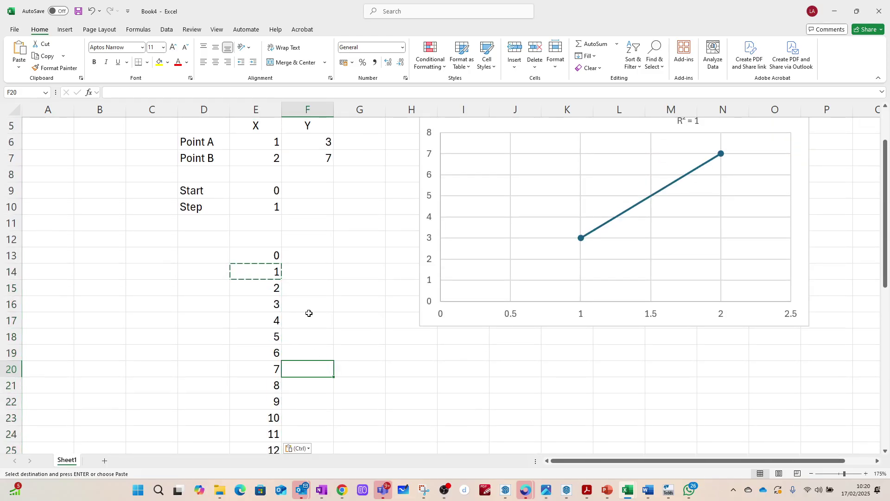
key(Escape)
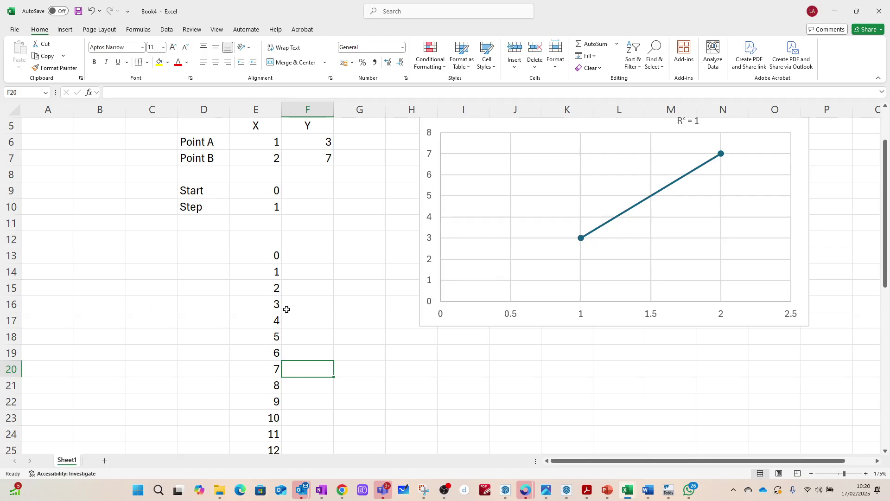
click(286, 307)
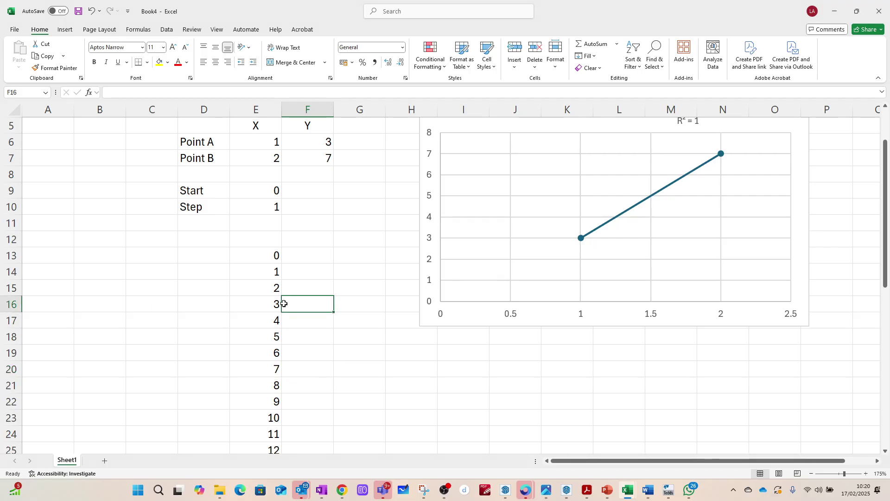
right_click(286, 307)
key(Escape)
click(373, 386)
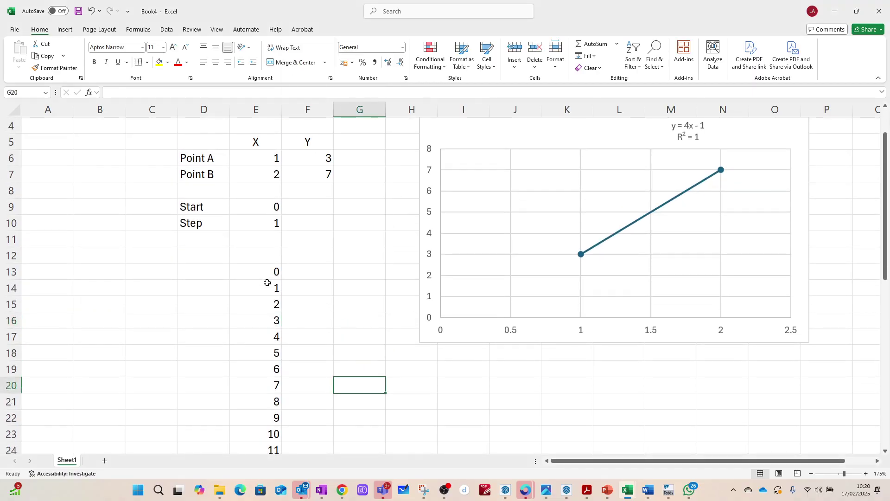
Test the x series by setting Start in E9 to -1, and restore it to 0
click(265, 208)
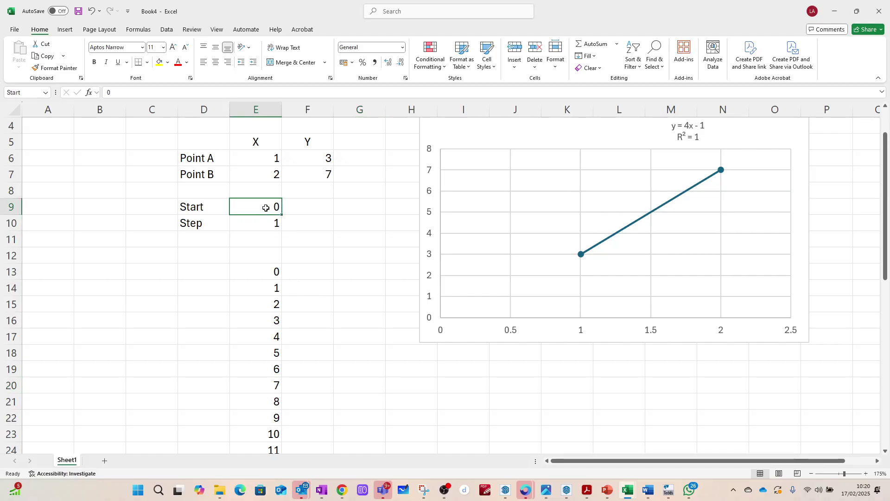
text(-)
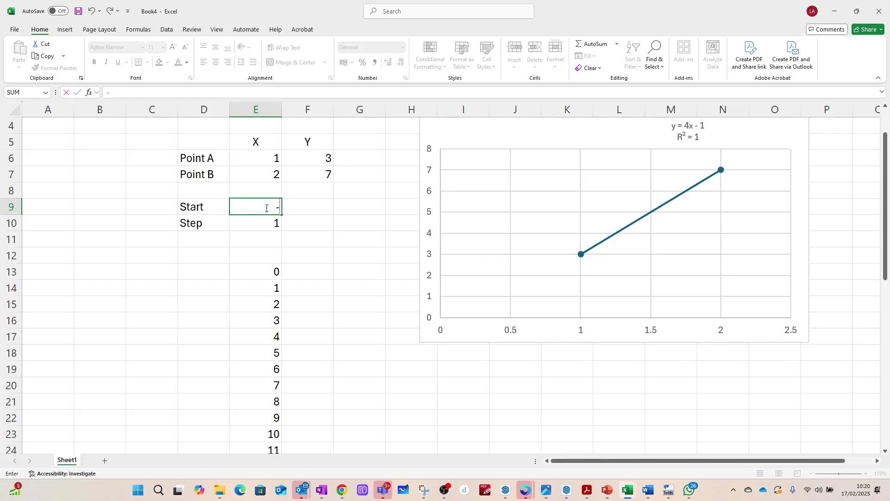
text(1)
key(Return)
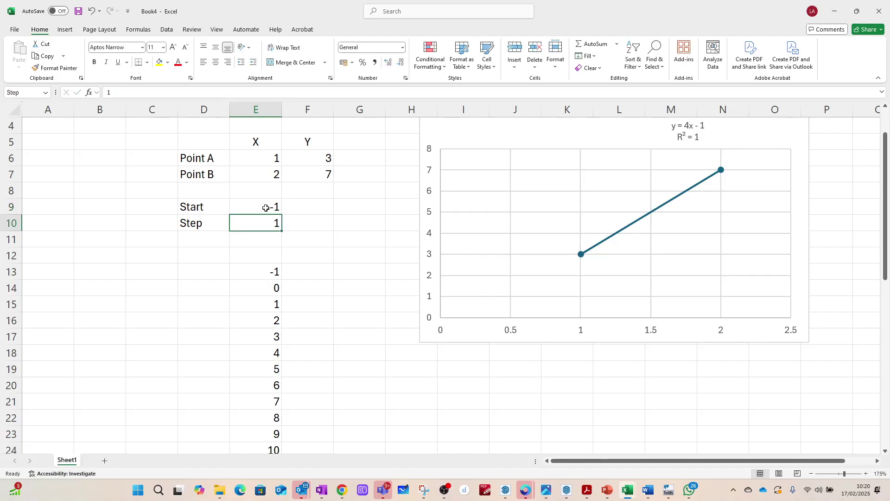
click(266, 208)
text(0)
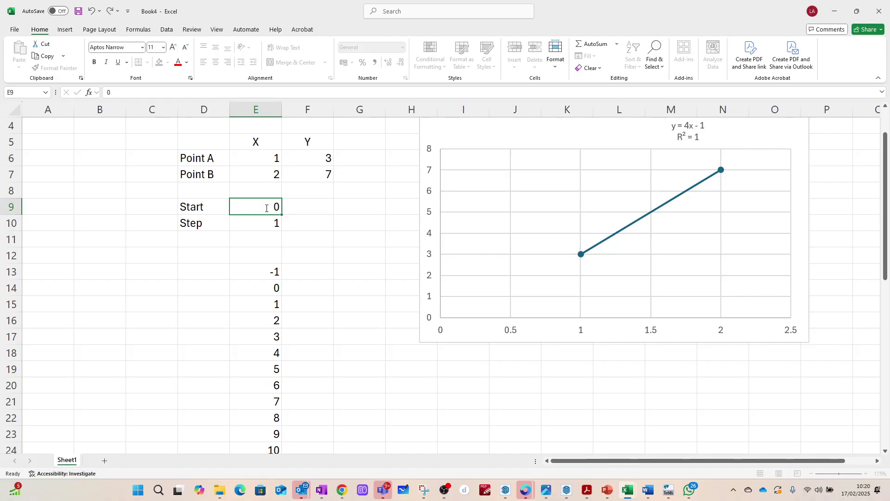
key(Return)
Test the x series by setting Step in E10 to 0.5, and restore it to 1
text(0)
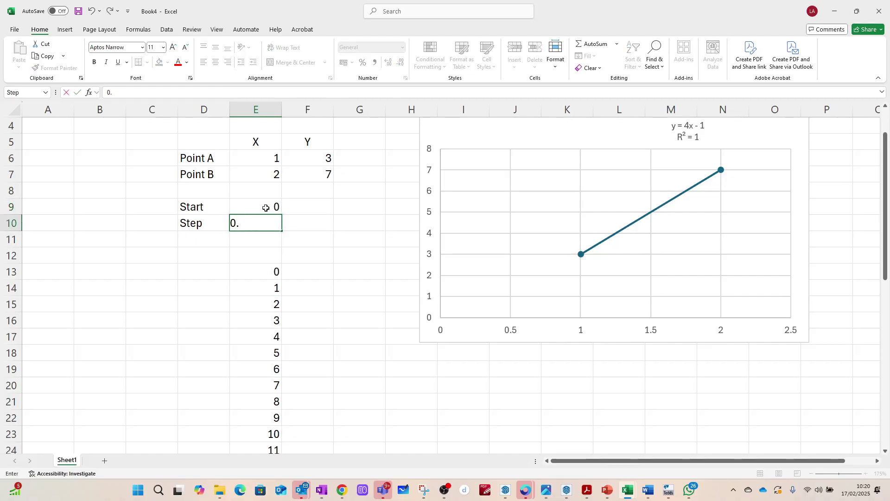
text(.5)
key(Return)
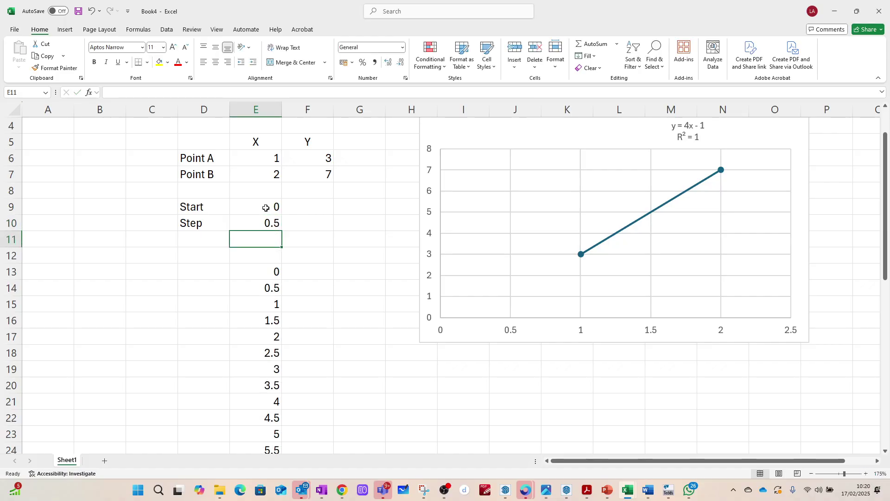
click(267, 220)
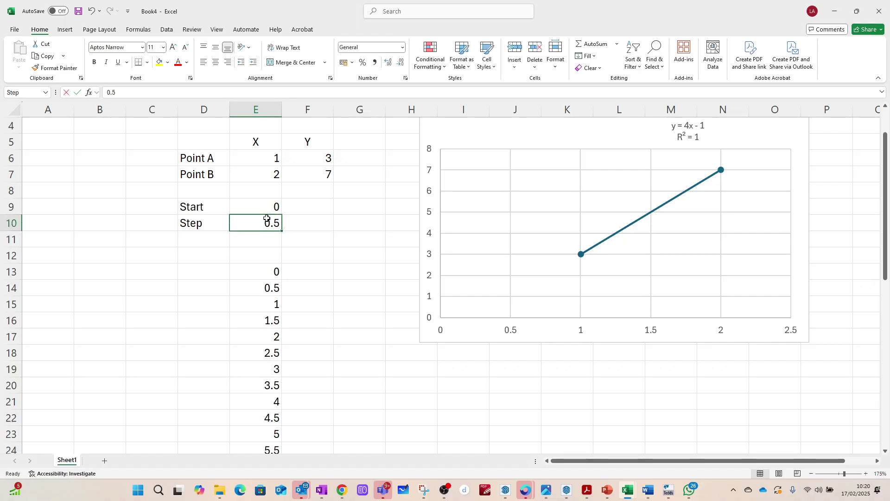
text(1)
key(Return)
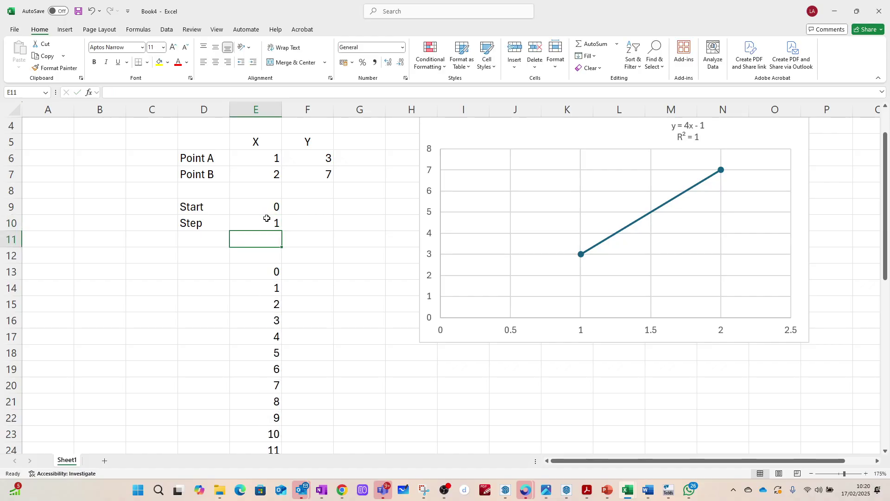
Enter the line's equation =4*E13-1 in F13 as the first y value
click(304, 274)
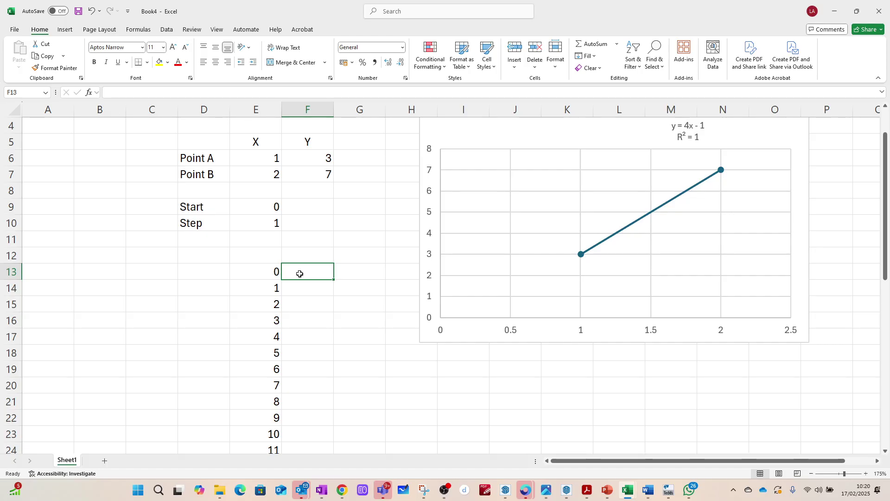
text(=)
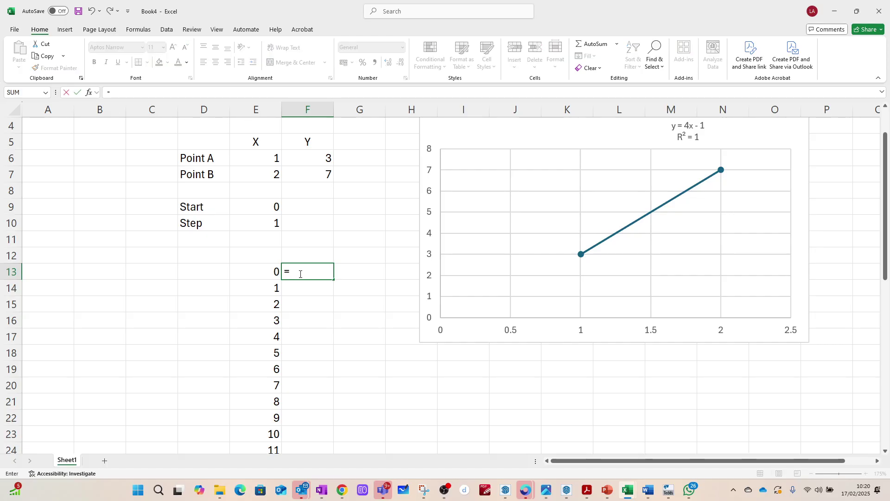
text(4*)
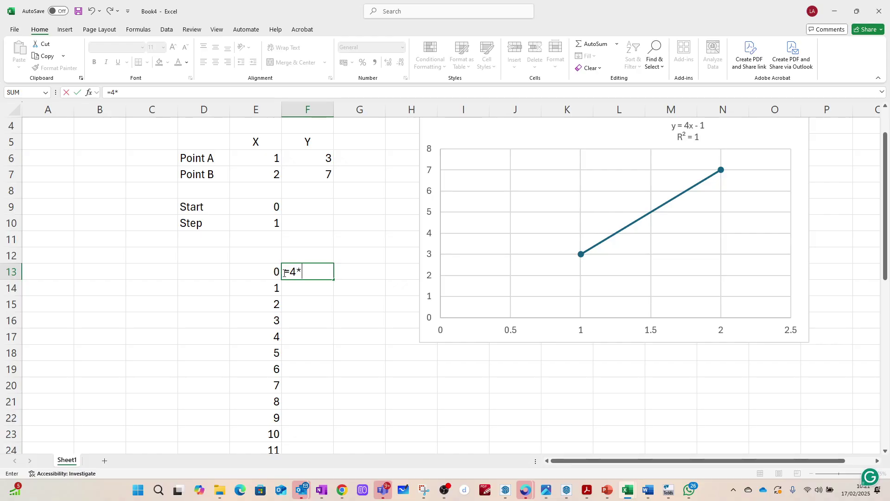
click(264, 269)
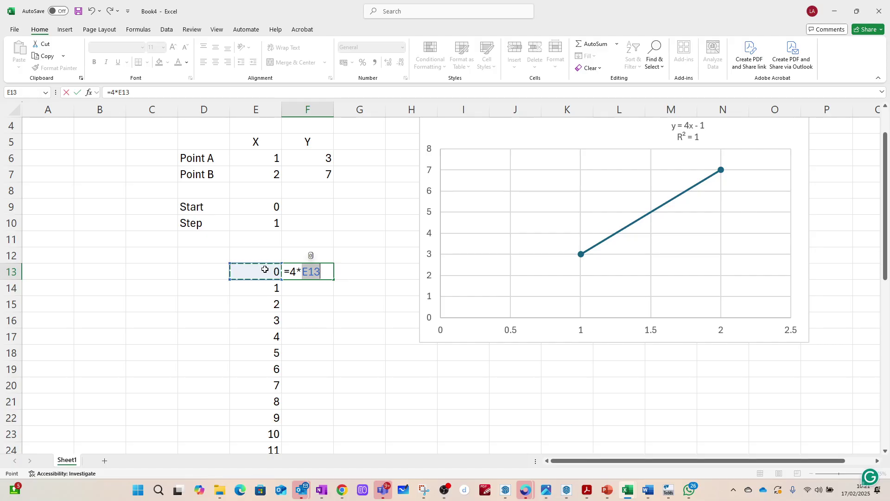
text(-1)
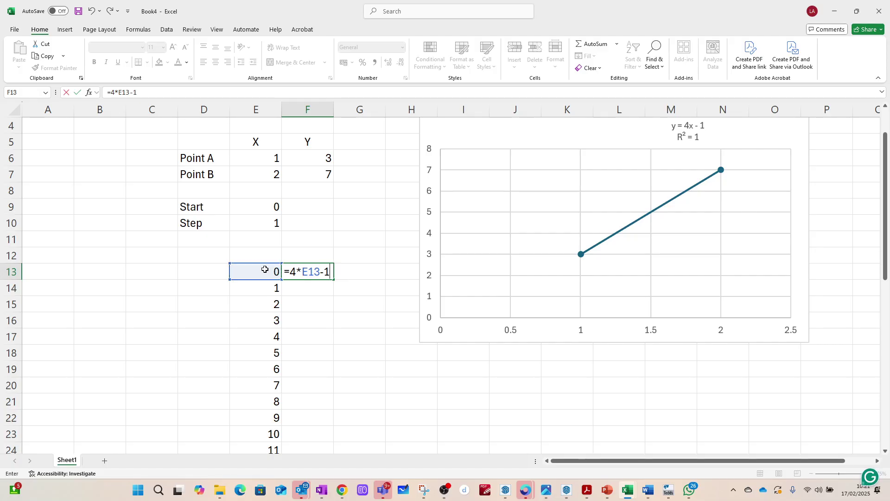
key(Return)
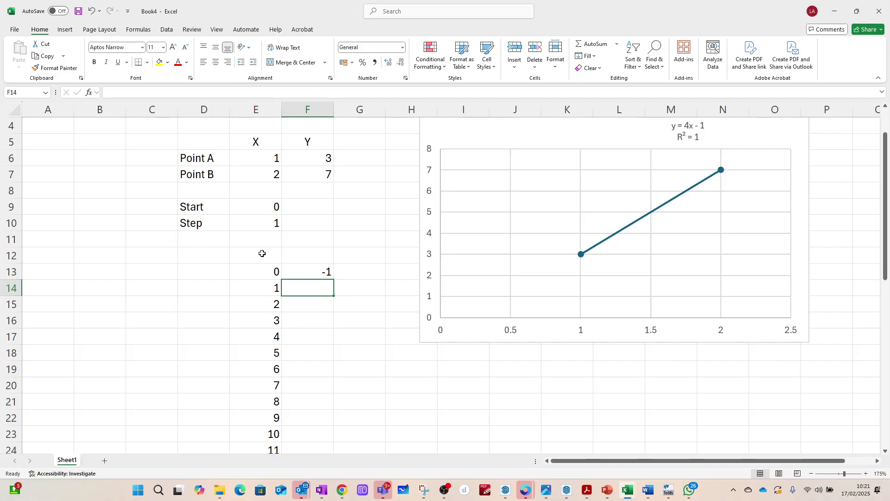
Label the columns of the generated series with X in E12 and Y in F12
click(259, 254)
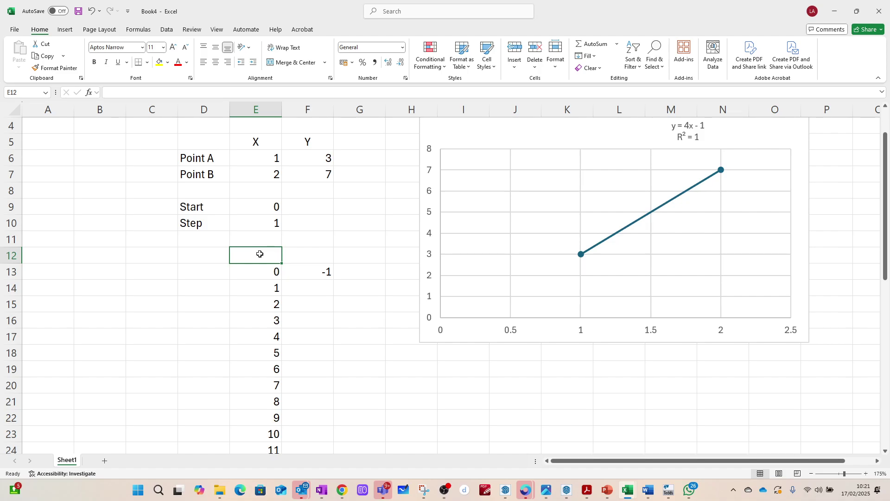
text(X)
click(302, 254)
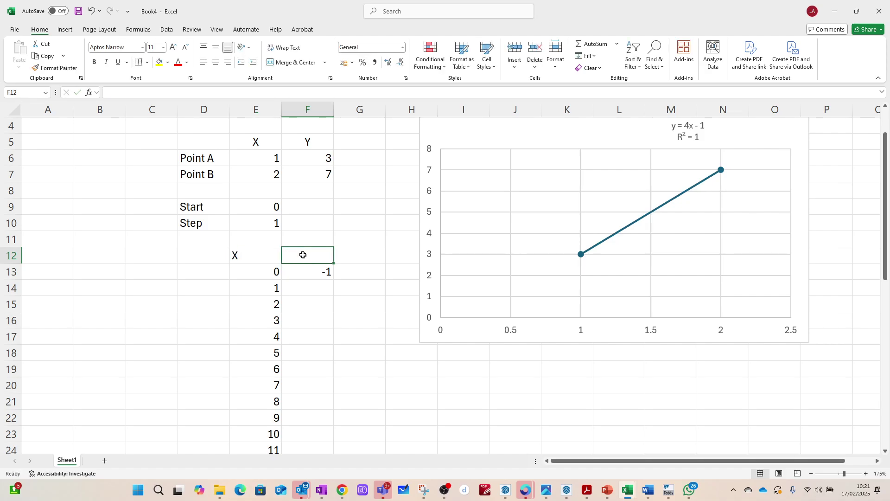
text(Y)
click(307, 320)
Clear F13 and re-enter the y formula as =4*E13-1, referencing the x value in E13
click(314, 266)
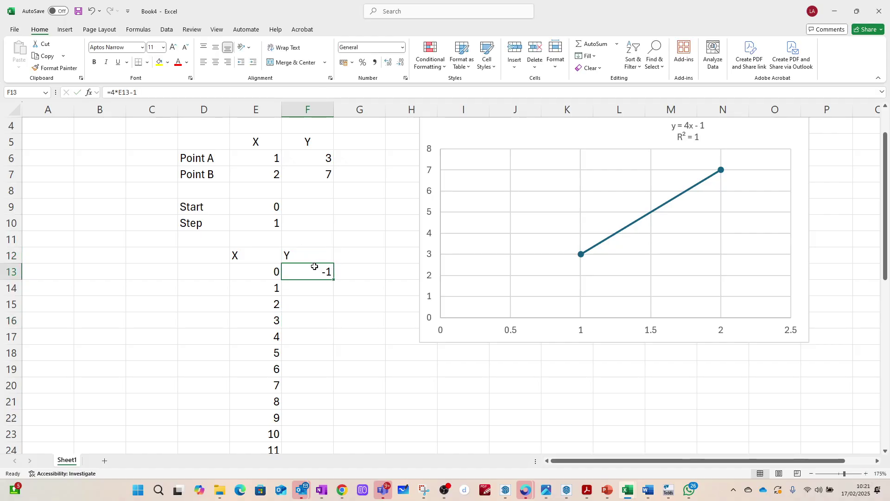
key(Delete)
click(361, 265)
click(314, 271)
text(=)
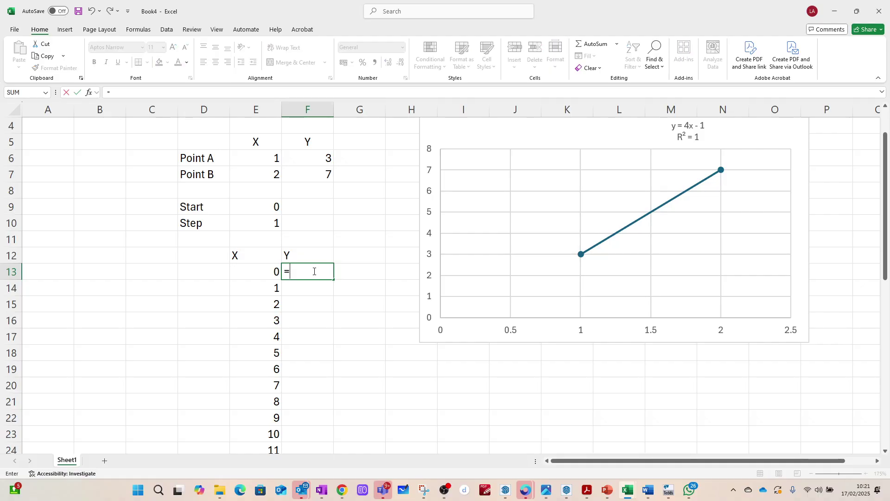
text(4*)
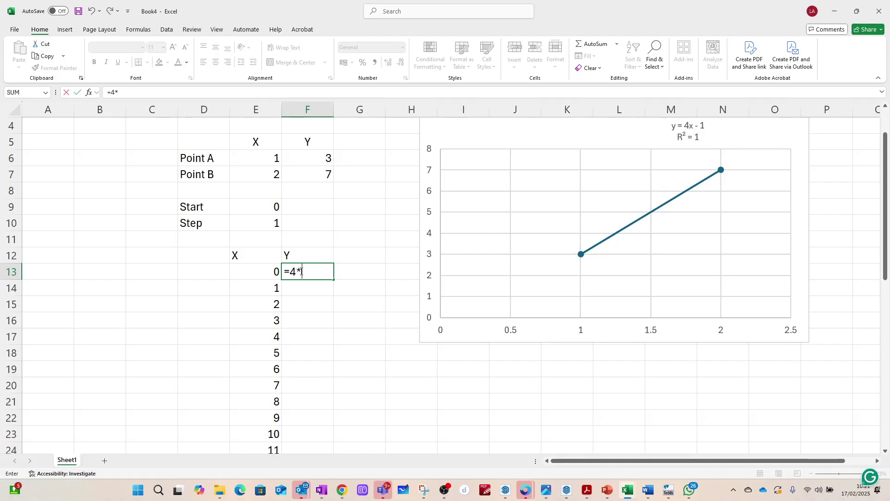
click(261, 272)
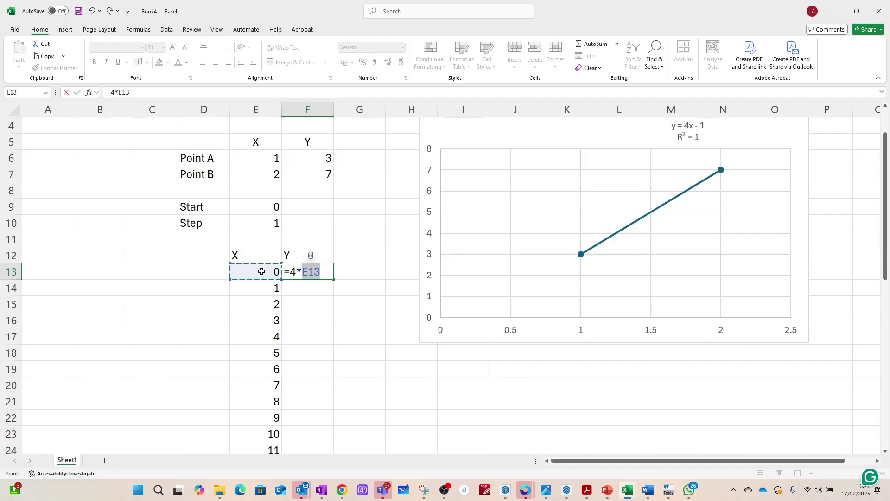
text(-1)
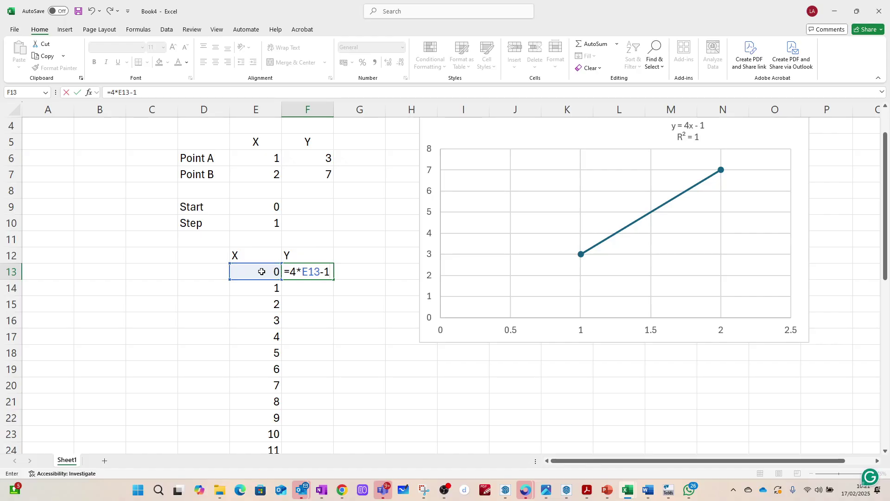
key(Return)
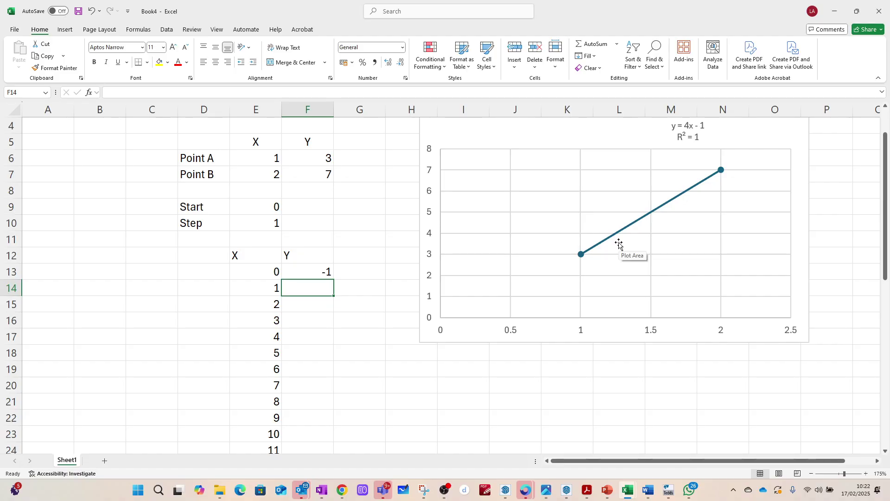
key(alt+Tab)
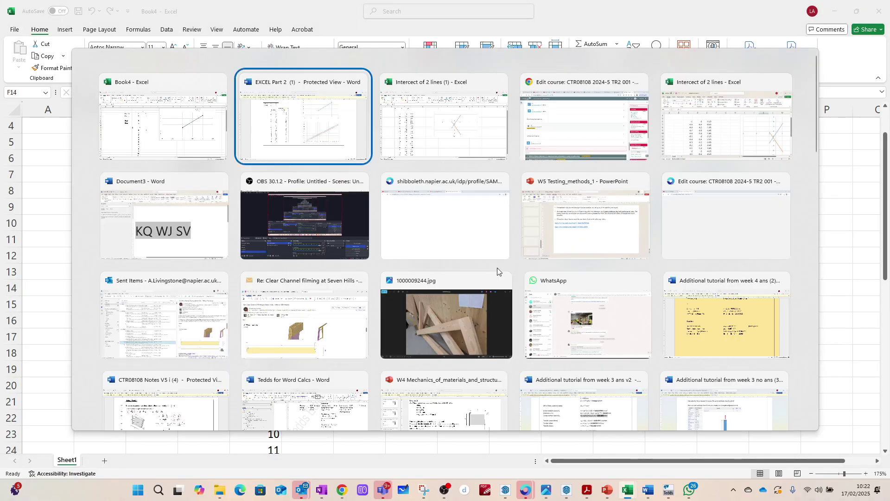
key(alt+Tab)
key(alt+Tab)
key(alt+Tab)
key(alt+Tab)
key(alt+Tab)
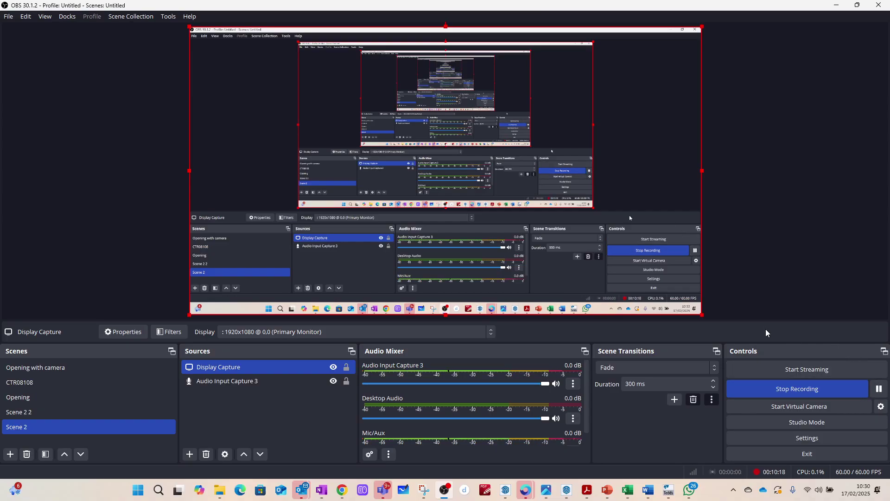
key(alt+Tab)
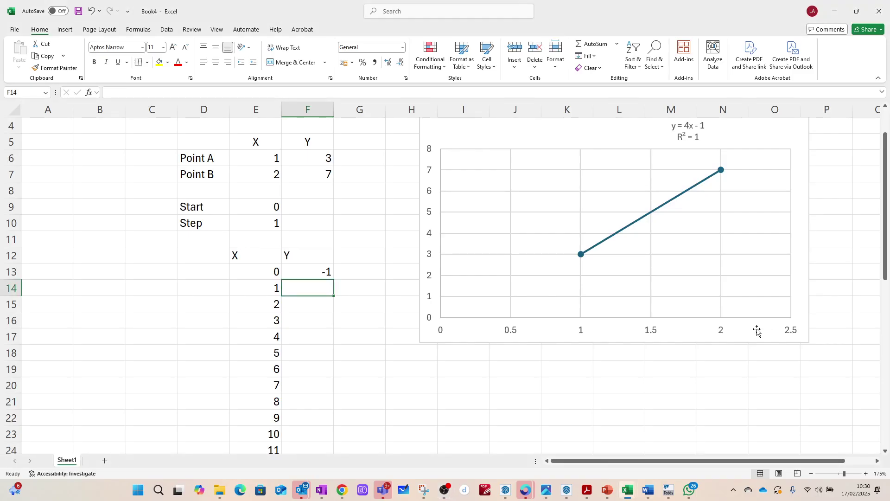
Copy the y formula from F13 down through F14:F45, alongside the x series
click(330, 274)
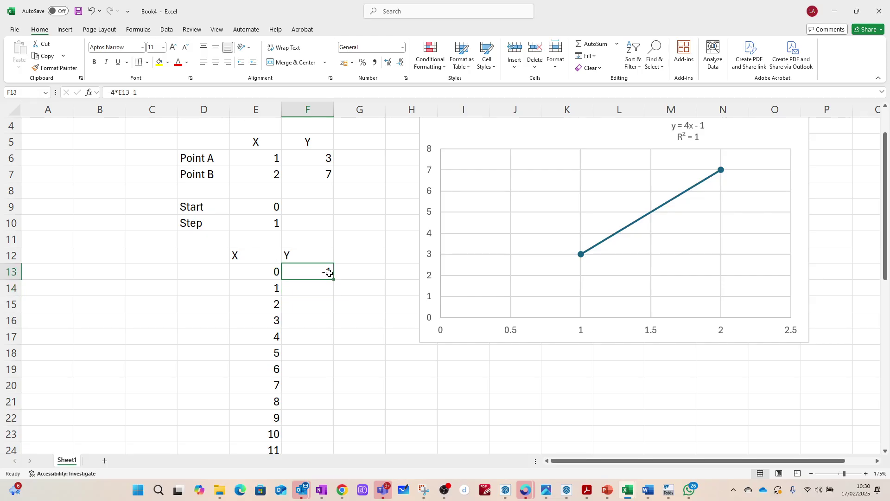
key(ctrl+c)
drag(327, 289, 294, 407)
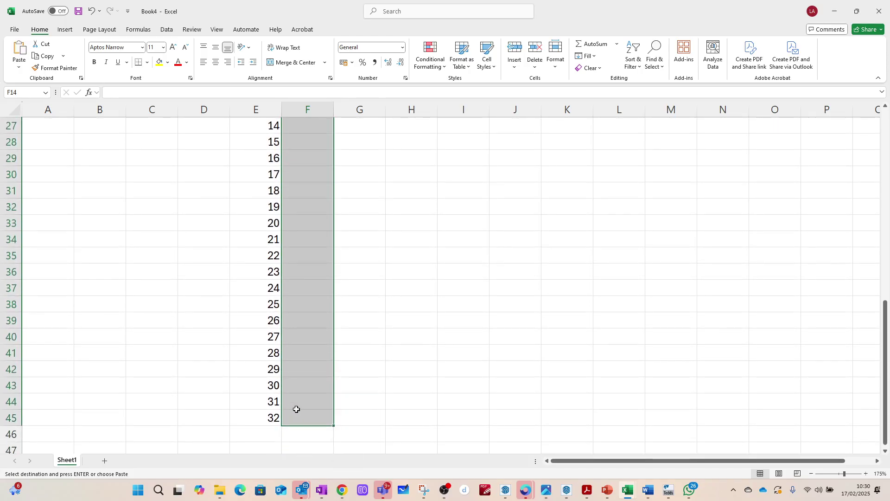
key(ctrl+v)
click(360, 349)
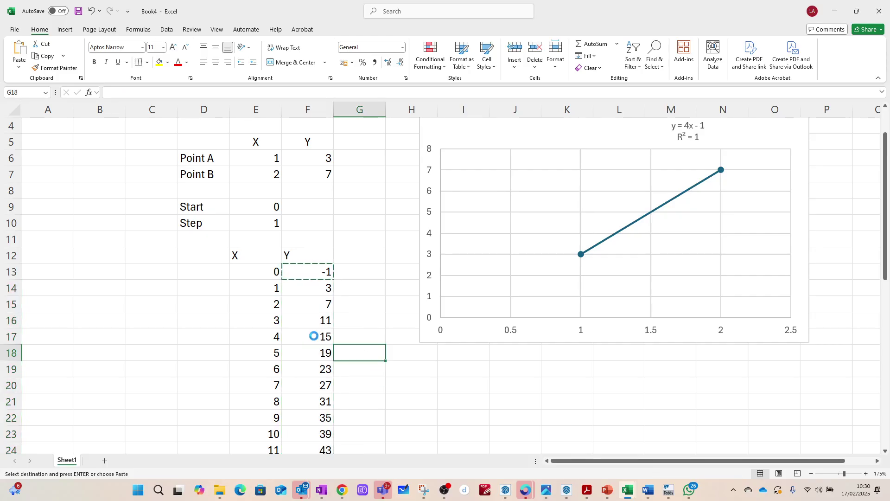
Move the existing two-point chart across the sheet to about columns R to Y, freeing space beside the data
scroll(271, 304, down, 4)
click(346, 339)
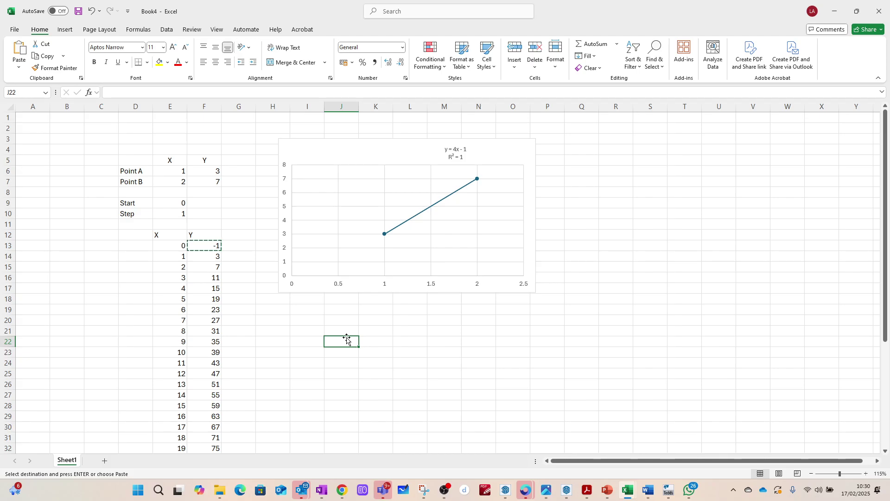
click(392, 151)
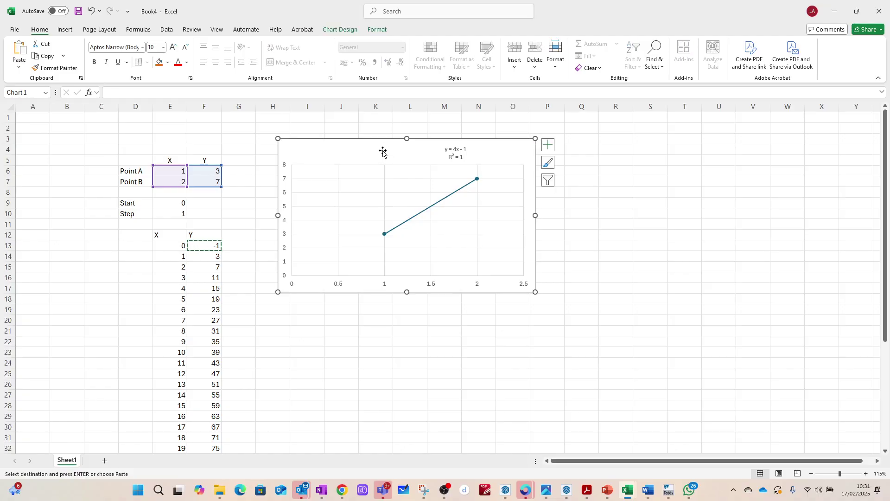
drag(524, 161, 843, 160)
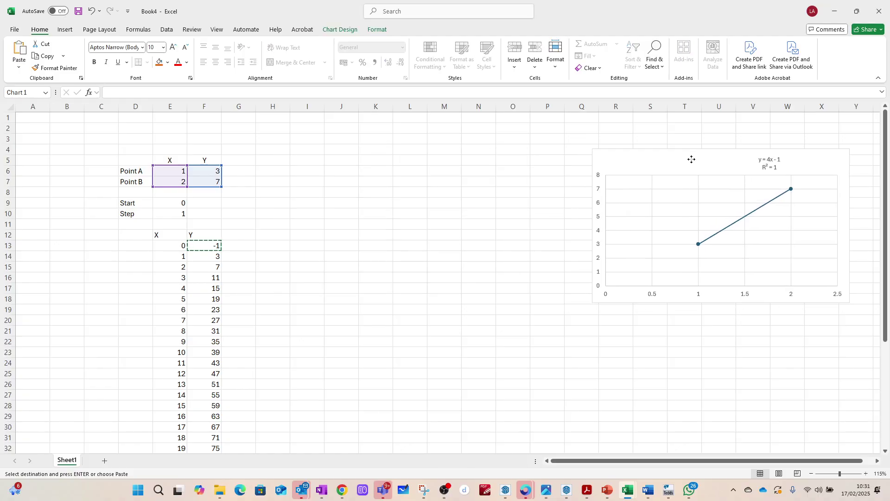
Insert an empty Scatter with Straight Lines chart on the sheet without preselecting any data
click(364, 224)
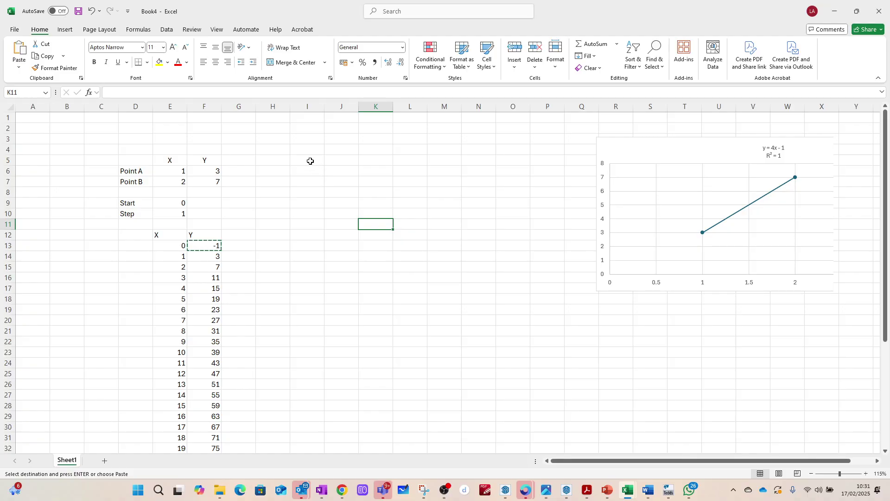
click(65, 29)
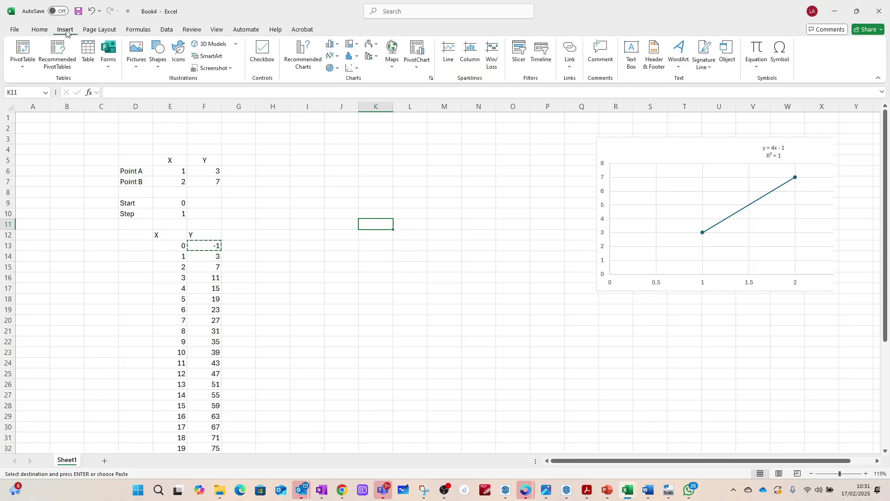
click(351, 68)
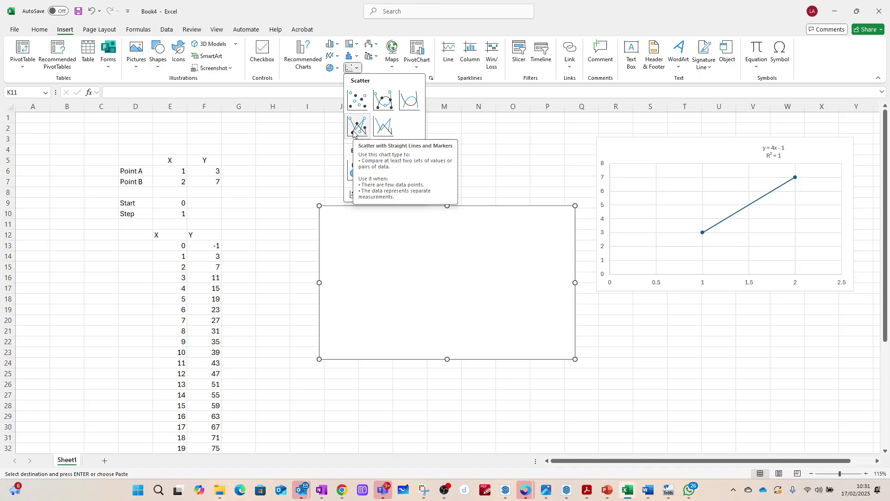
click(387, 132)
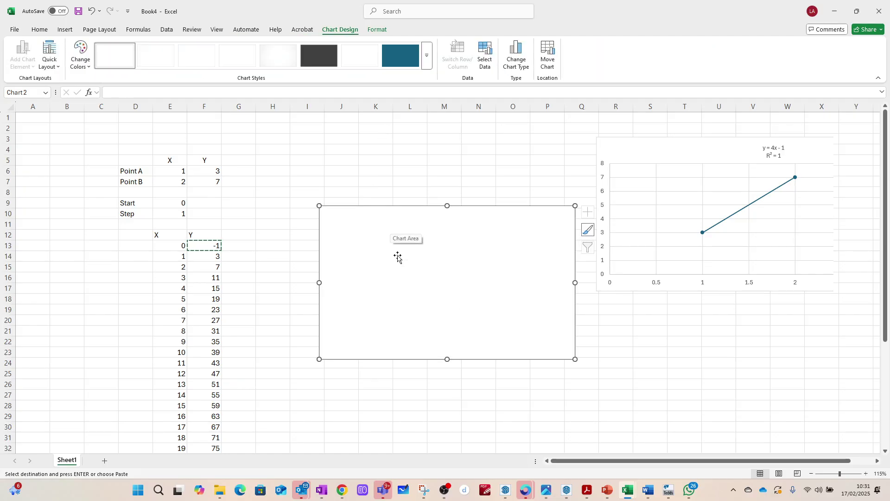
Add a data series named Line One to the empty scatter chart
right_click(427, 282)
click(419, 290)
right_click(423, 288)
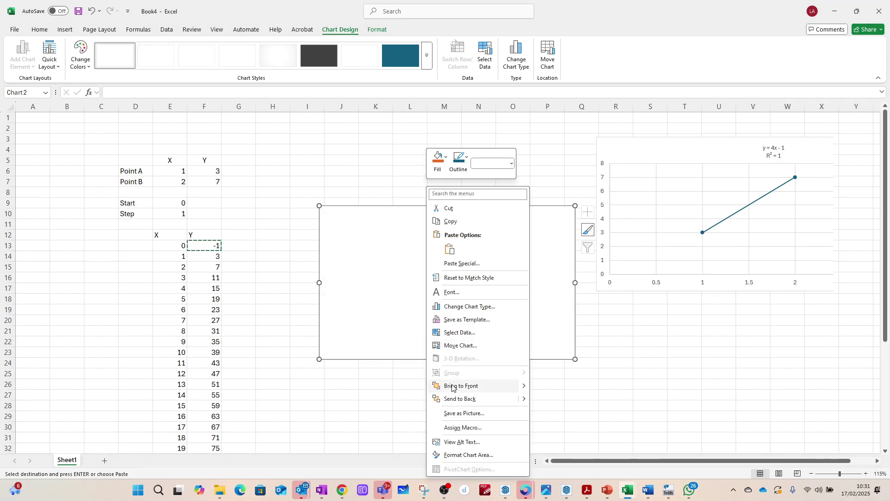
click(462, 334)
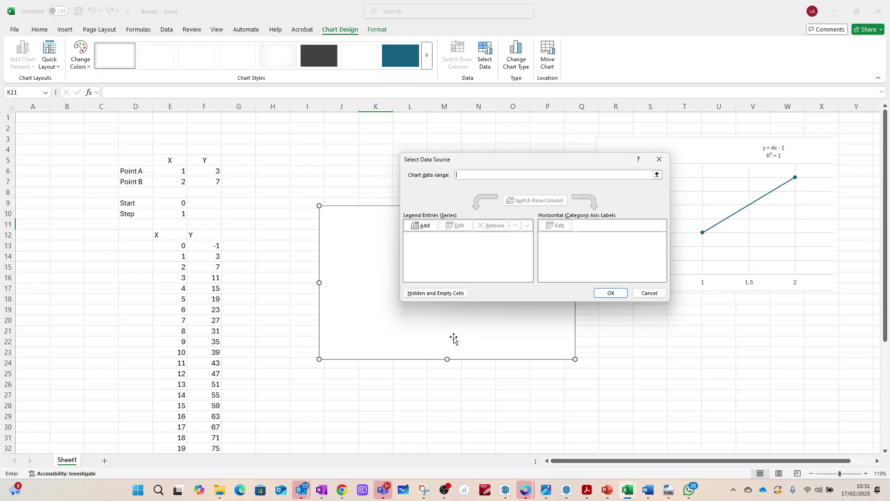
click(429, 227)
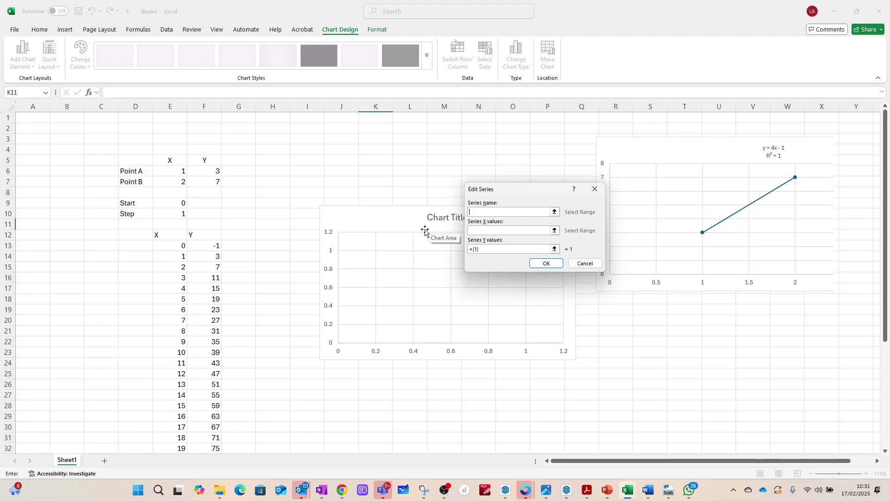
text(One)
key(BackSpace)
key(BackSpace)
text(Line One)
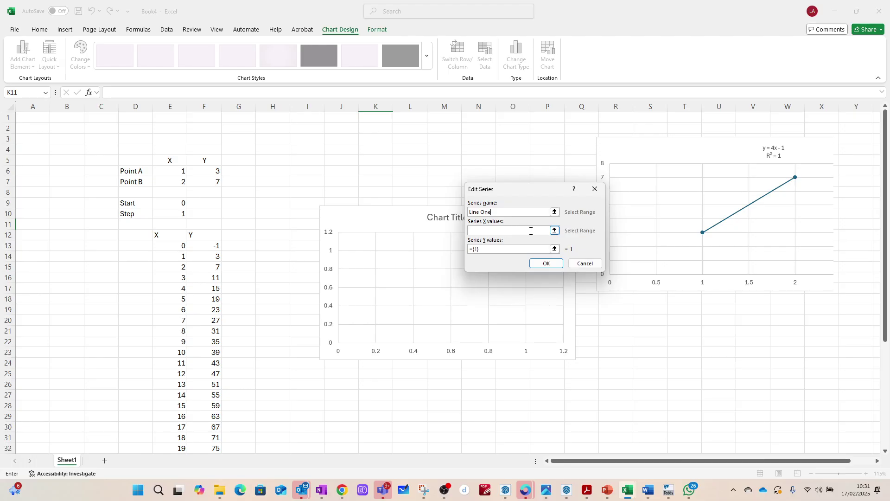
Set the Line One series X values to the range E13:E45
click(555, 232)
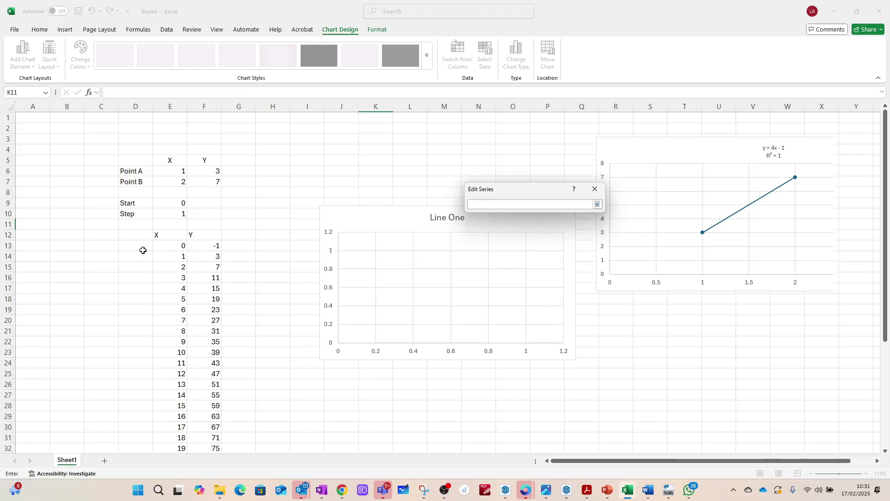
drag(171, 246, 168, 437)
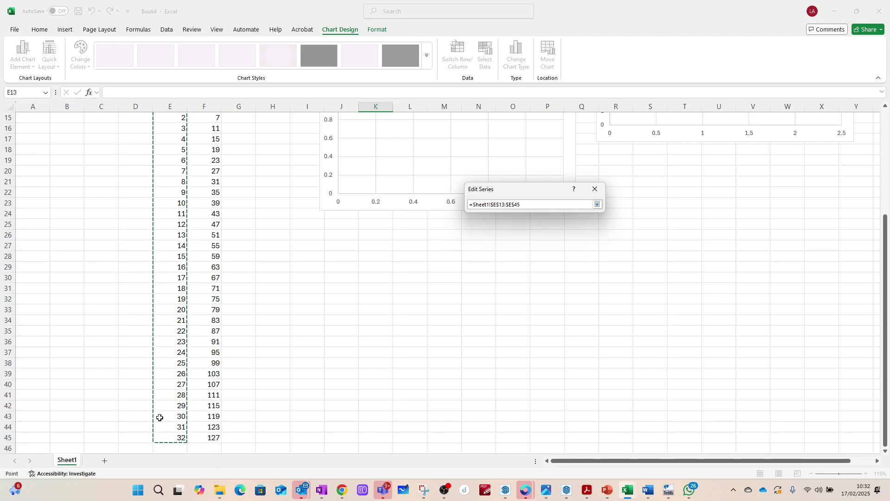
key(Return)
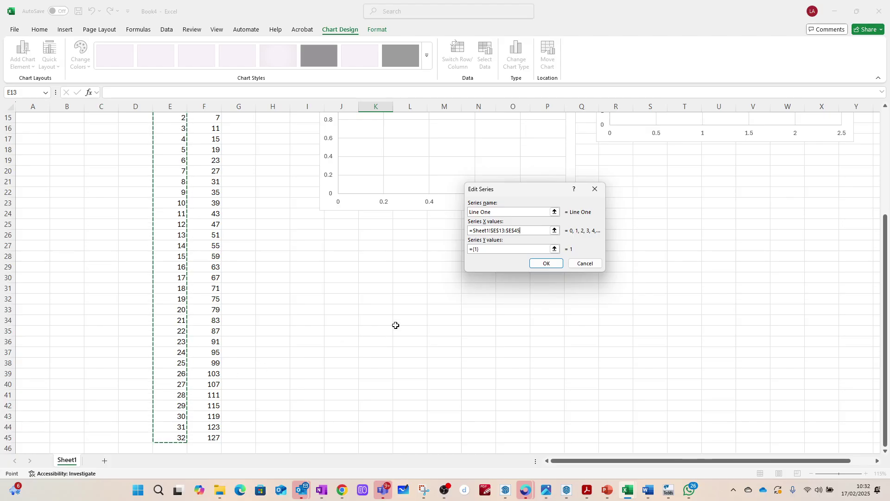
Set the Line One series Y values to the range F13:F45 and apply the chart's data source
click(555, 249)
scroll(218, 256, up, 4)
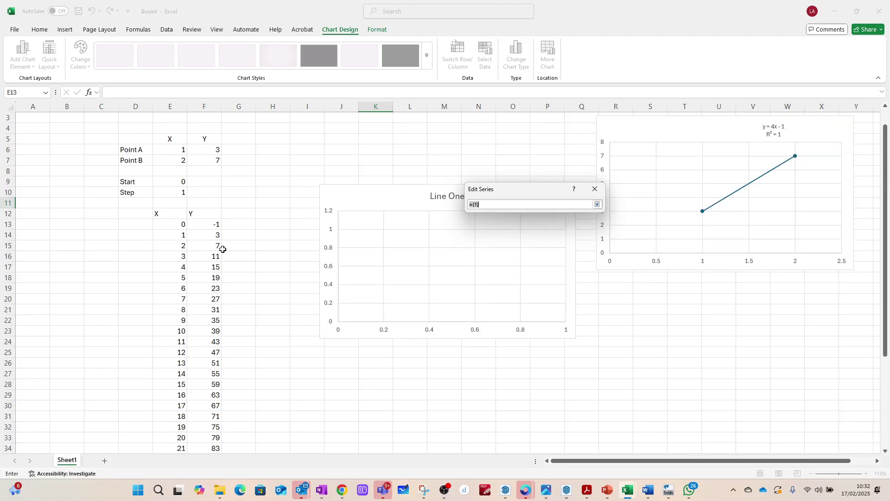
drag(216, 224, 202, 437)
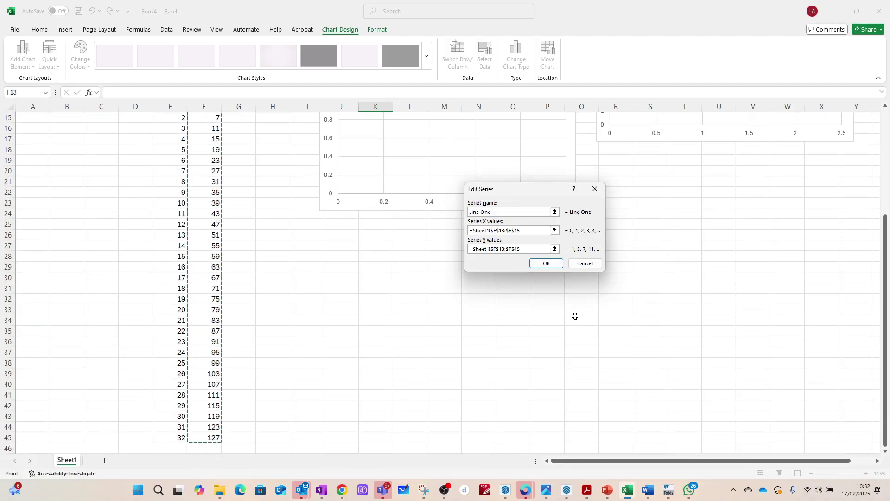
click(546, 263)
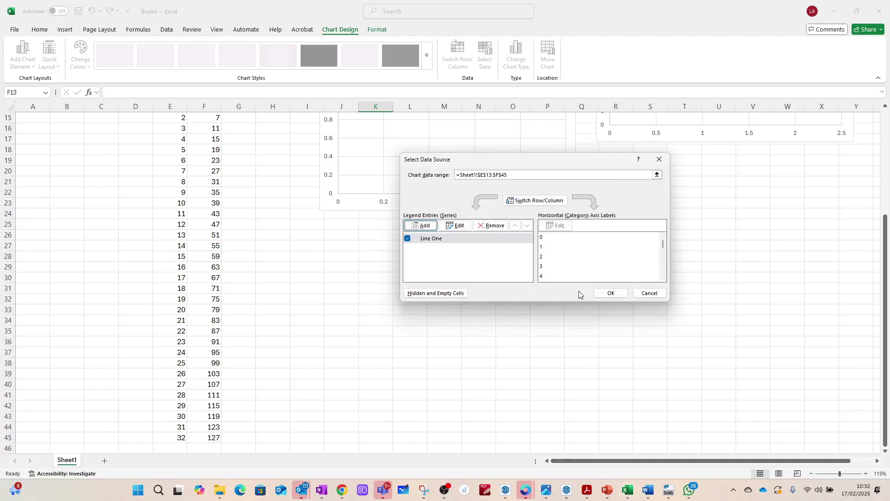
click(611, 293)
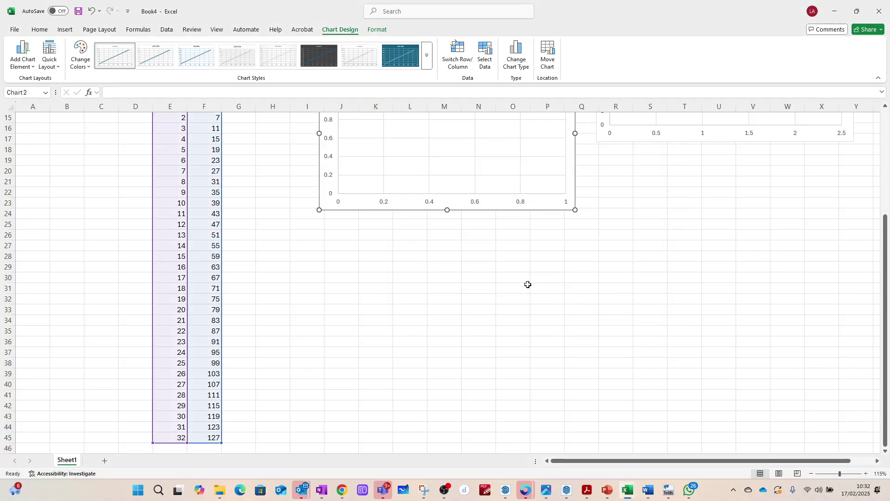
Move the Line One chart slightly down the sheet, by about one row
scroll(526, 285, up, 3)
scroll(524, 288, up, 2)
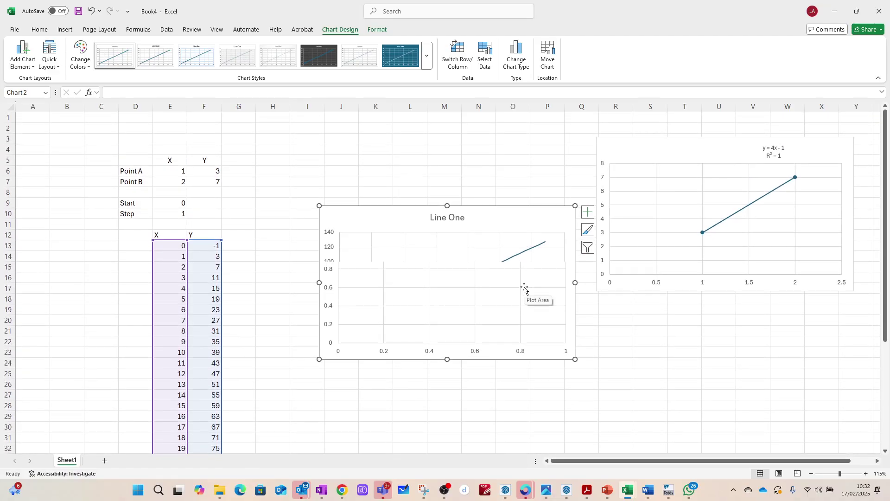
mouse_move(496, 220)
mouse_down()
mouse_move(485, 250)
mouse_move(478, 229)
mouse_move(491, 235)
mouse_up()
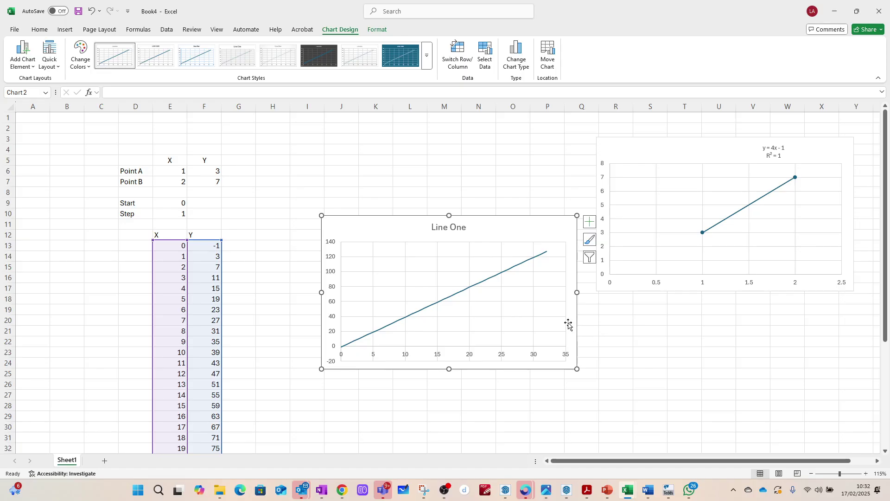
Switch to the EXCEL Part 2 document in Word and examine Step 4's X-intercept equation, example table and charts
key(alt+Tab)
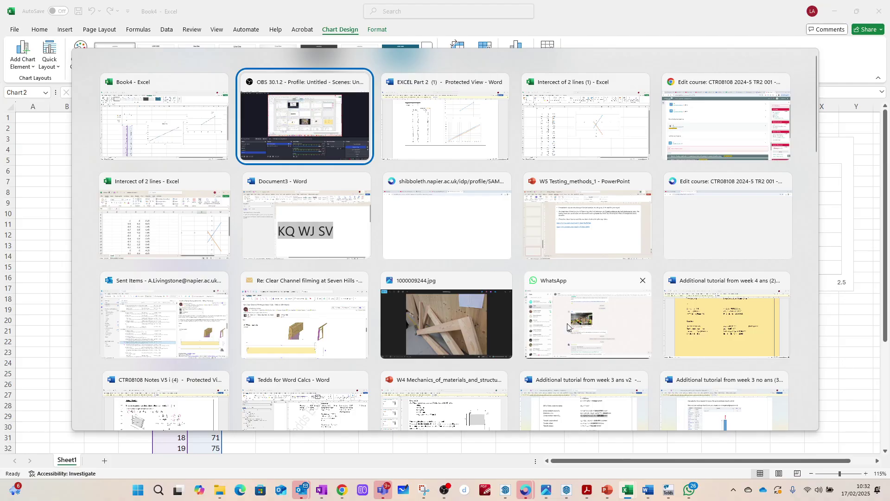
key(alt+Tab)
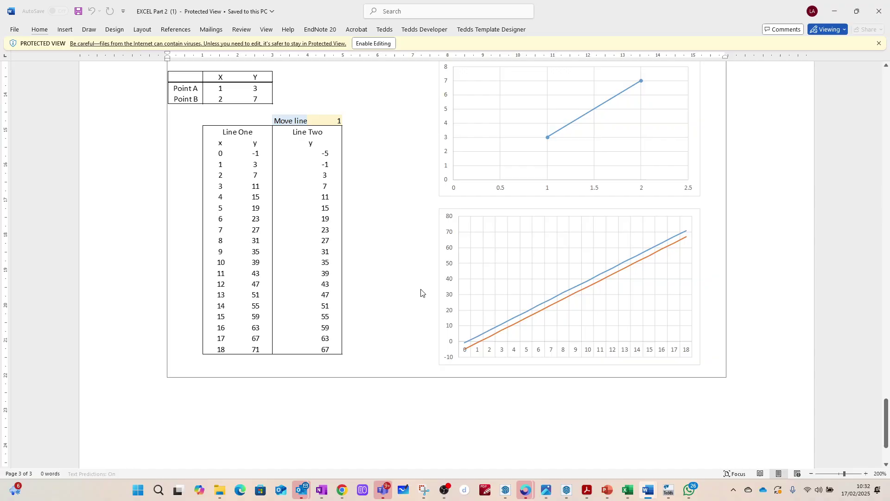
scroll(420, 293, up, 3)
scroll(420, 294, up, 8)
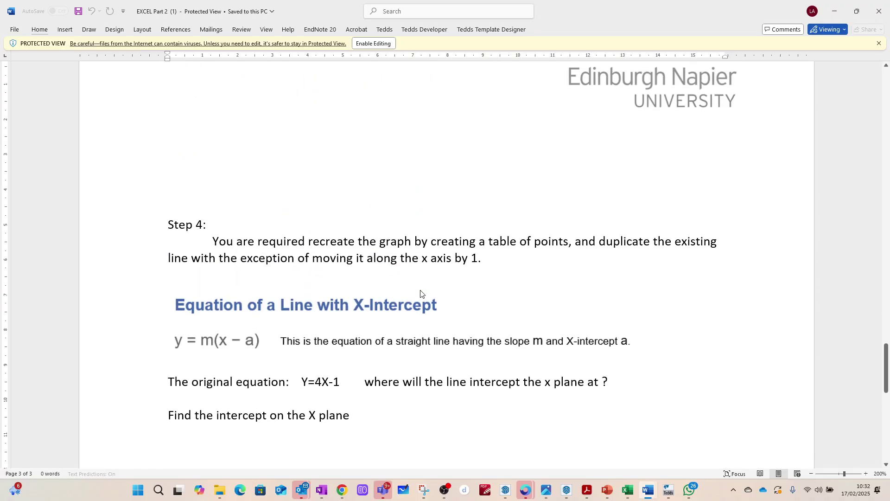
scroll(422, 290, up, 1)
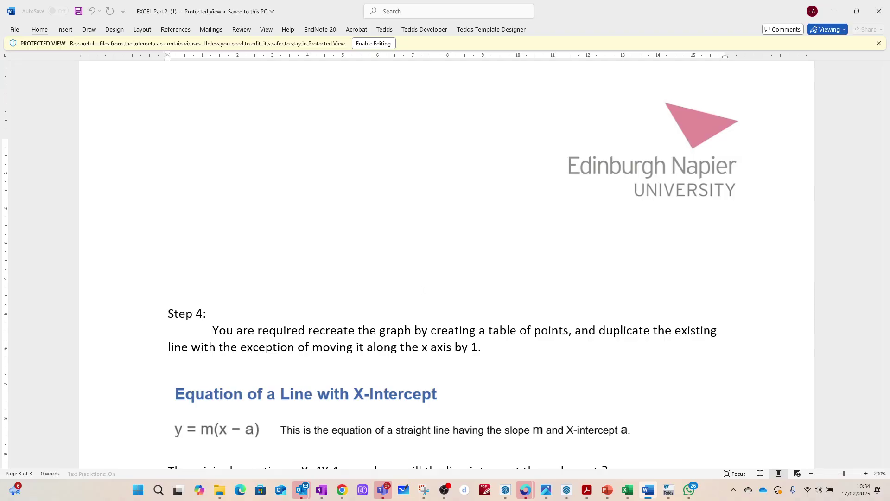
scroll(473, 326, down, 5)
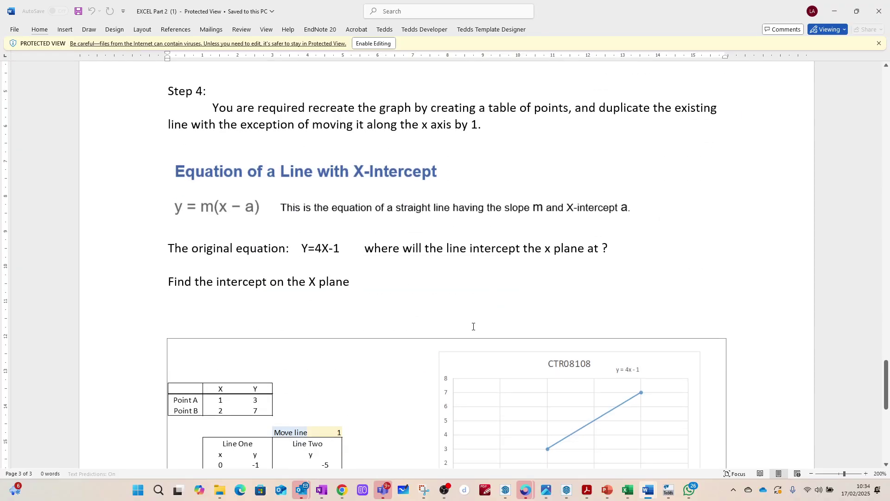
scroll(473, 327, down, 4)
scroll(473, 330, down, 2)
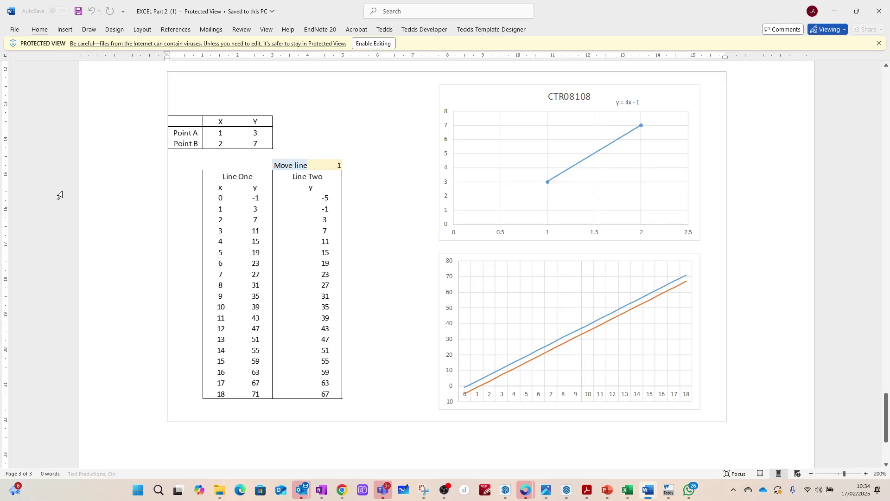
Compare Step 3's straight-line equation y = mx + c with Step 4's X-intercept form y = m(x − a)
scroll(375, 225, up, 3)
scroll(375, 225, up, 1)
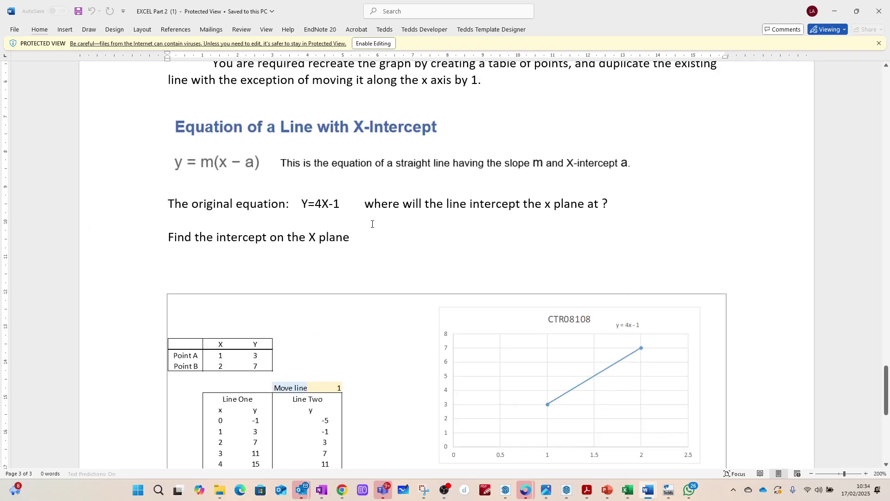
scroll(356, 213, up, 6)
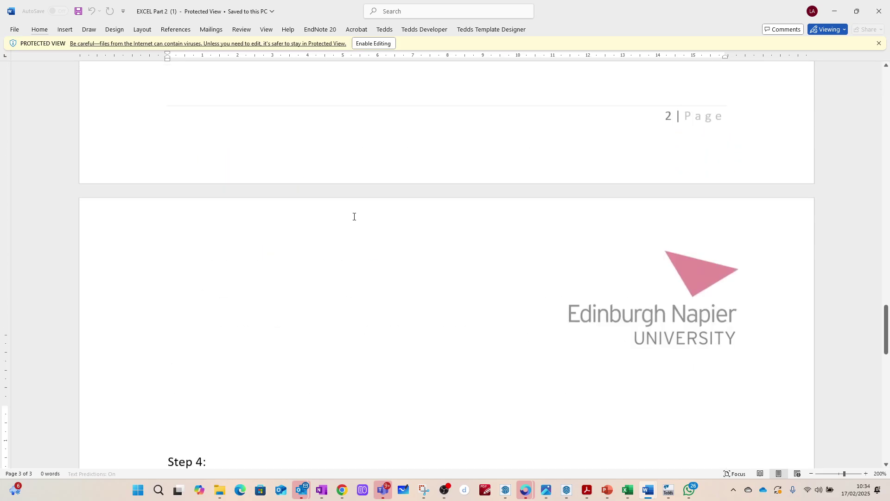
scroll(354, 217, up, 6)
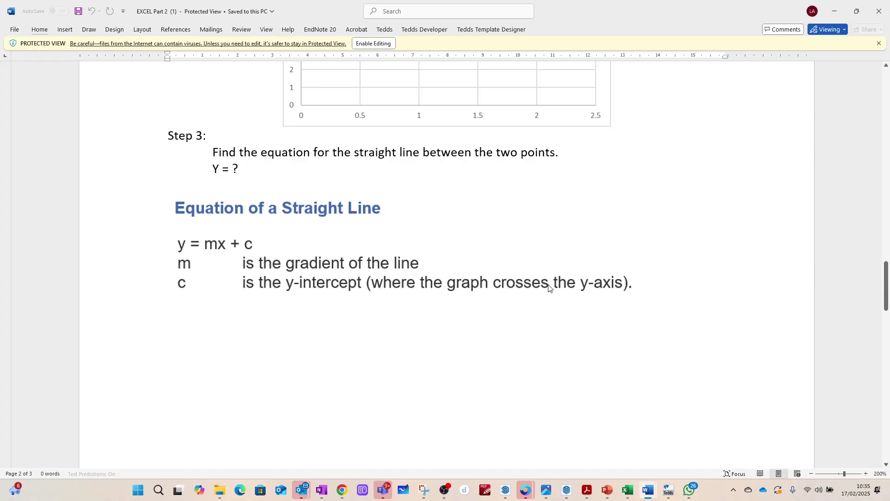
scroll(526, 283, down, 3)
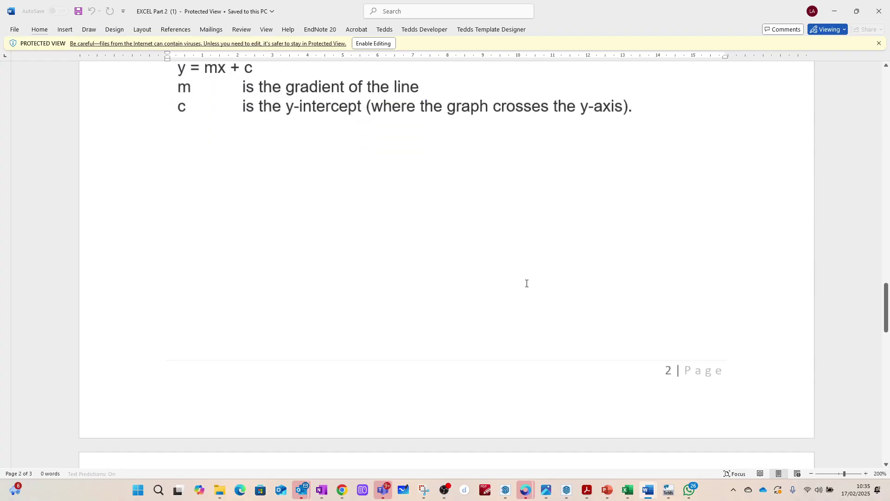
scroll(527, 283, down, 10)
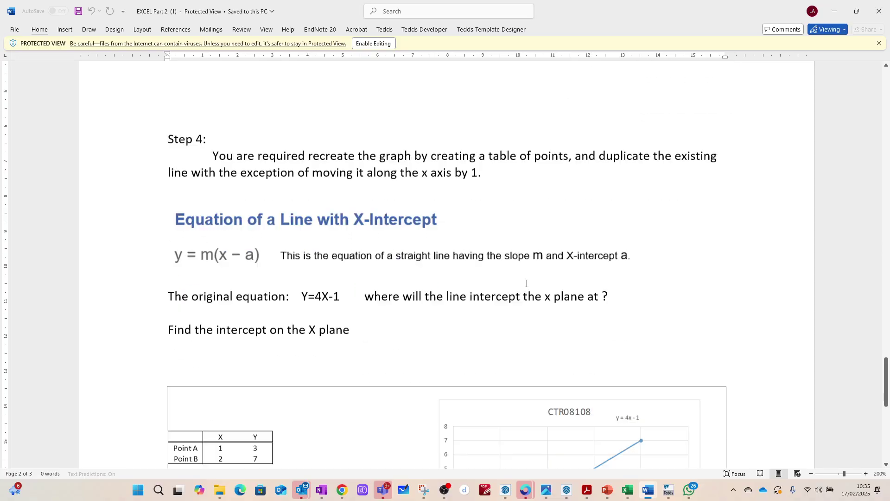
scroll(526, 283, down, 1)
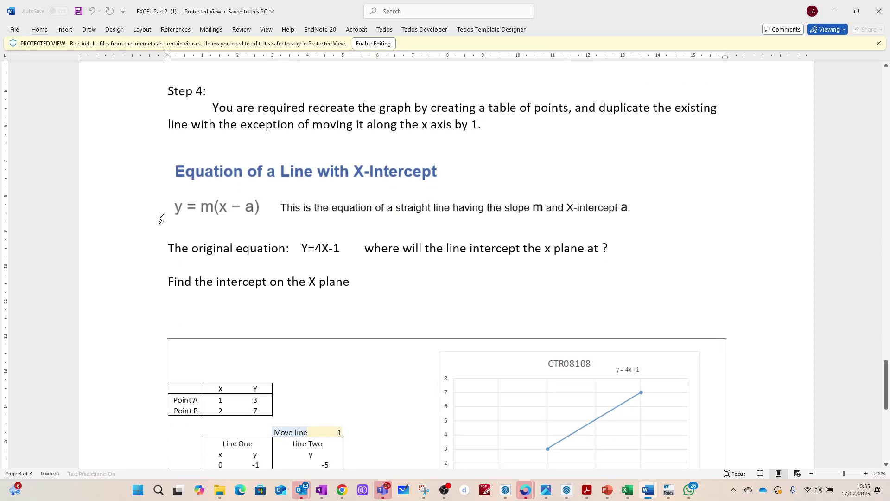
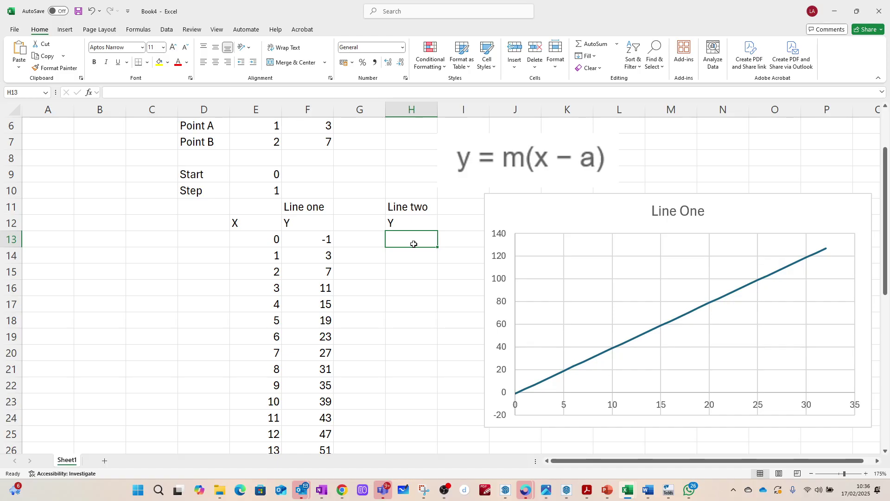
Recheck the Step 4 instruction about moving the line along the x axis in the Word document, and return to the Book4 workbook
key(alt+Tab)
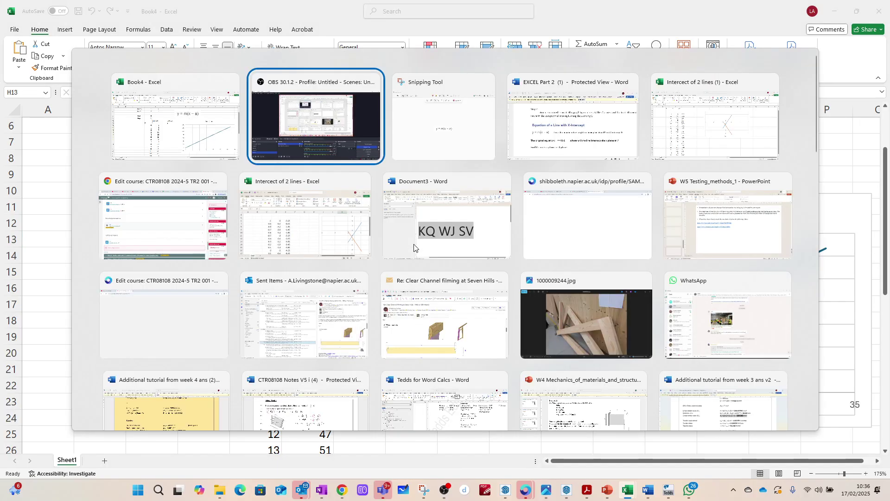
key(alt+Tab)
key(alt+Tab)
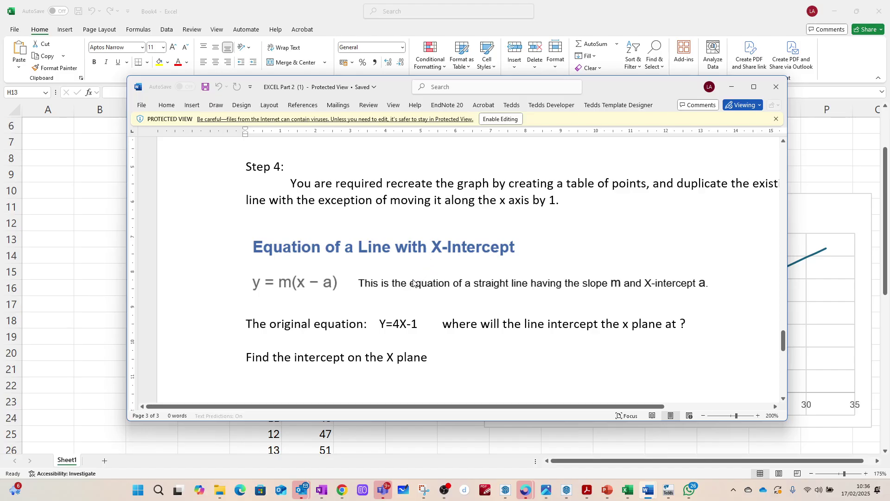
scroll(413, 284, up, 3)
scroll(412, 284, down, 3)
click(100, 214)
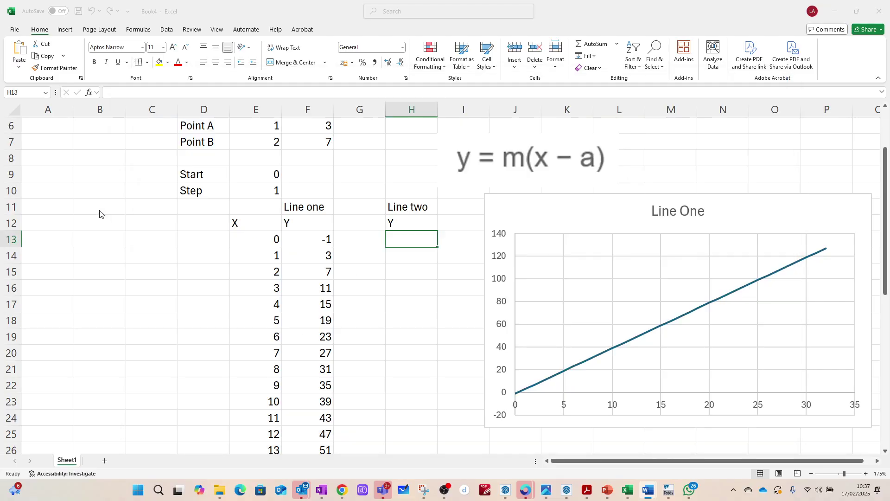
click(261, 238)
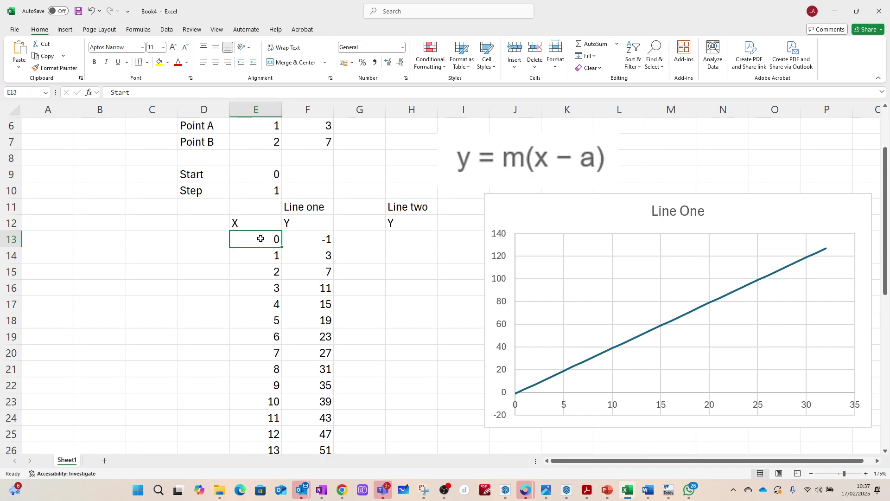
text(0.)
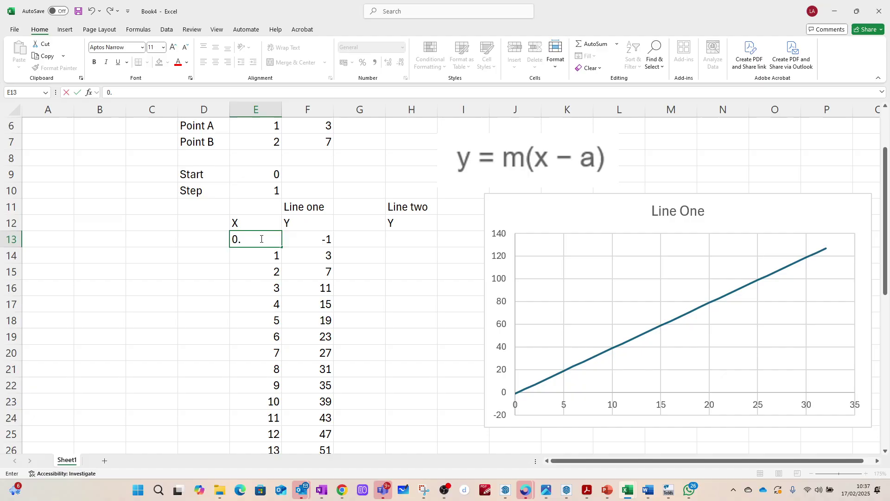
text(2)
key(Return)
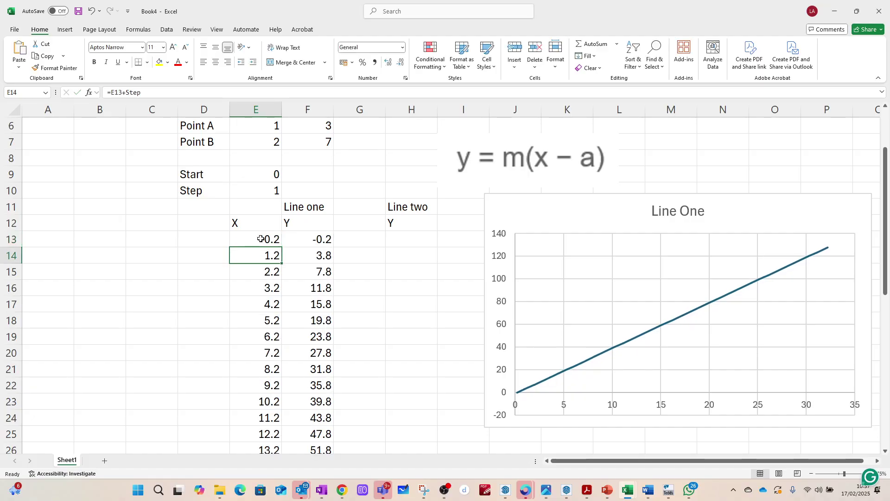
key(ctrl+z)
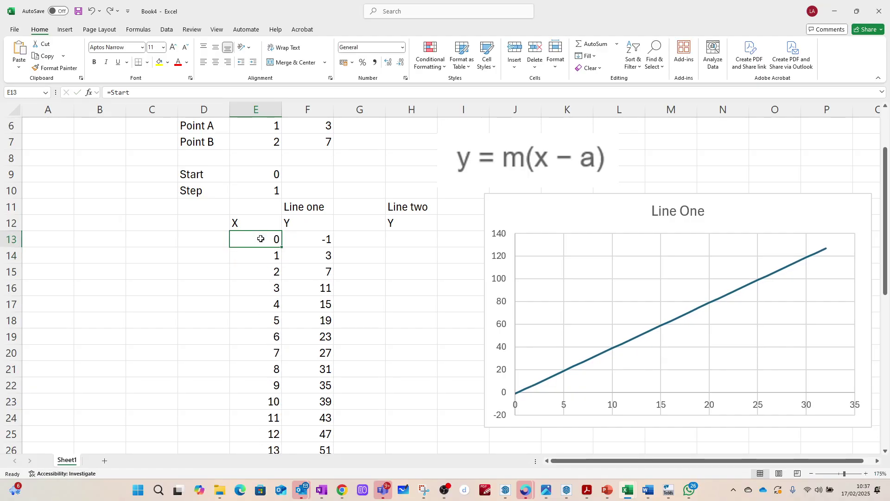
Set the Start value in E9 to 0.2
click(256, 174)
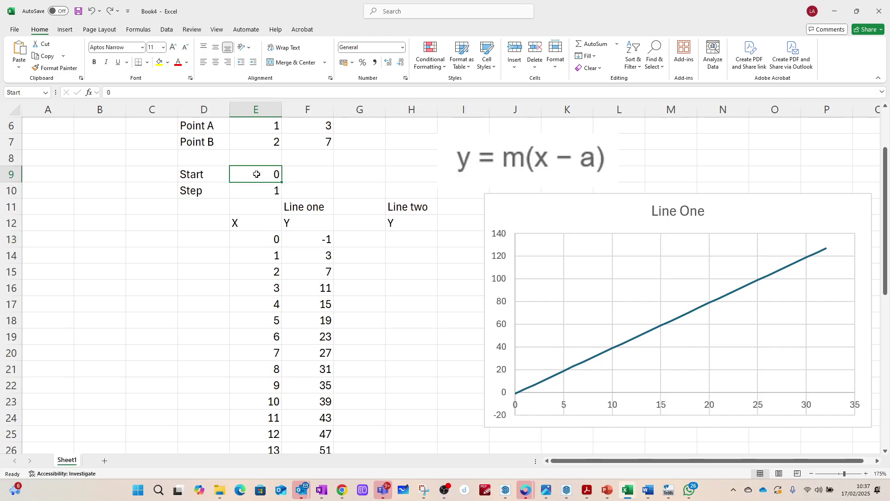
text(0.2)
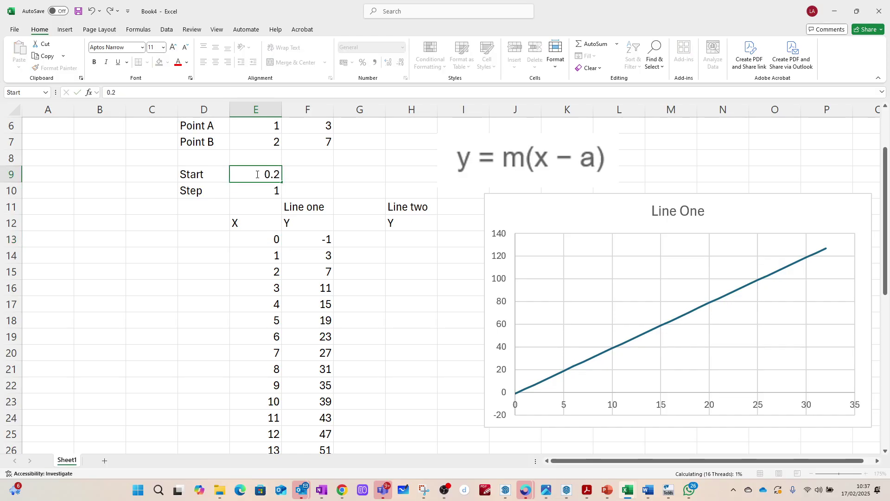
Confirm the Start value and set the Step value in E10 to 0.01
key(Return)
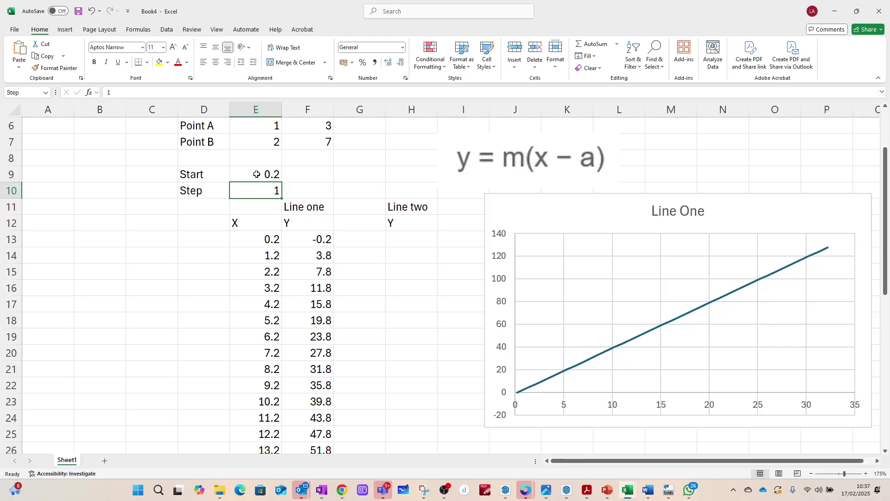
text(0.)
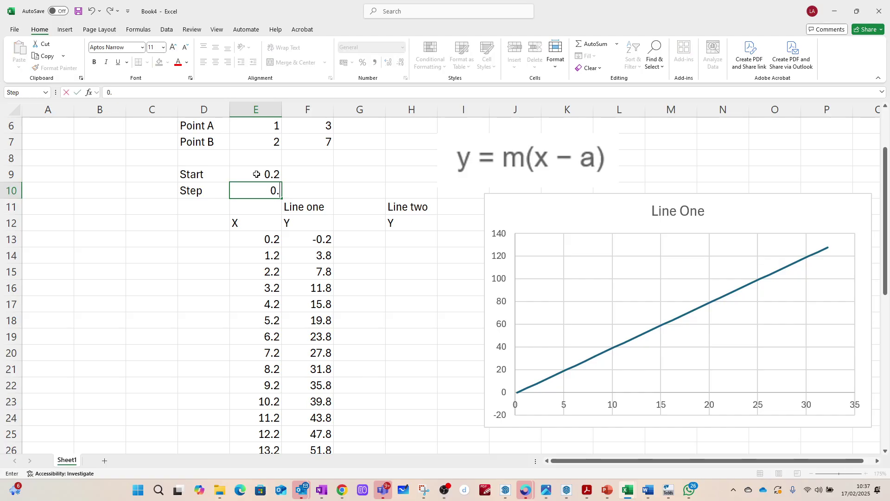
text(01)
key(Return)
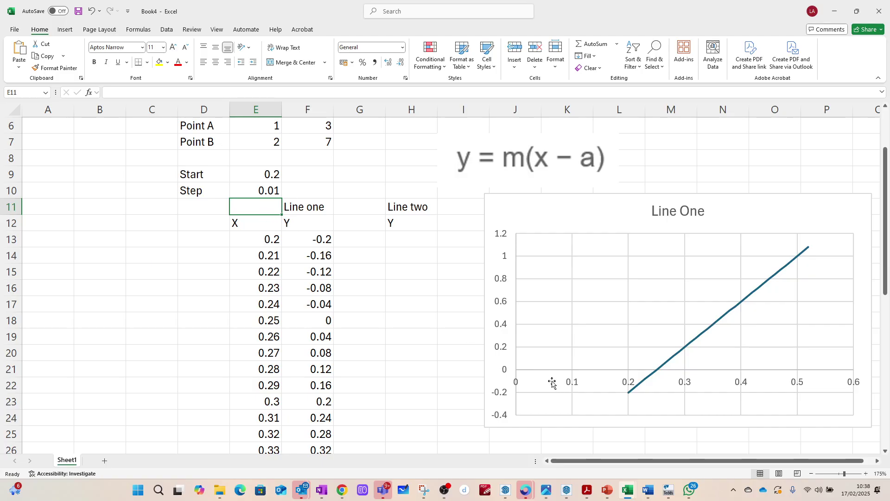
Examine the Line One chart's x-axis crossing and select the matching X and Y pair in the table where Y is 0
scroll(536, 372, down, 1)
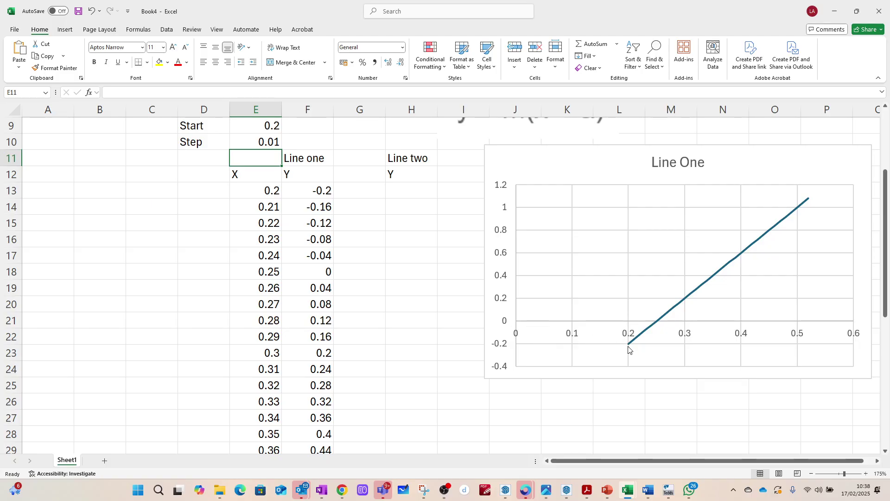
mouse_move(629, 346)
drag(262, 272, 304, 274)
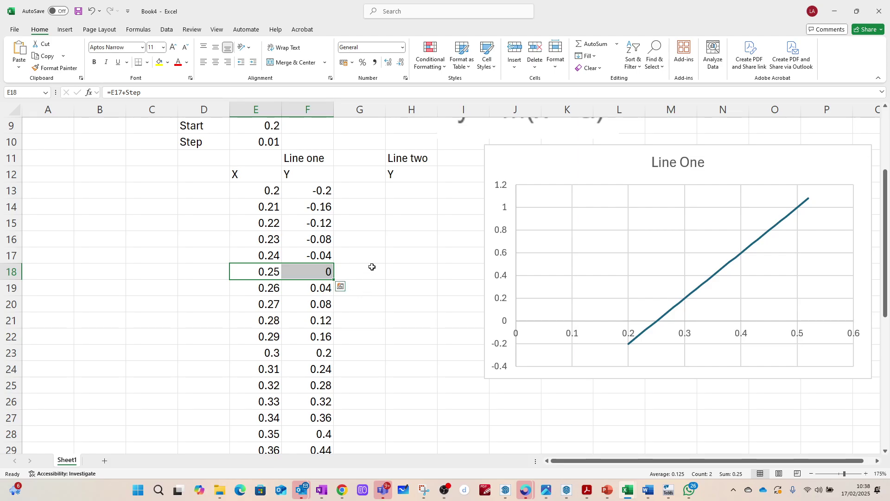
Insert a new row 8 directly below Point B and label D8 "a"
scroll(373, 262, up, 2)
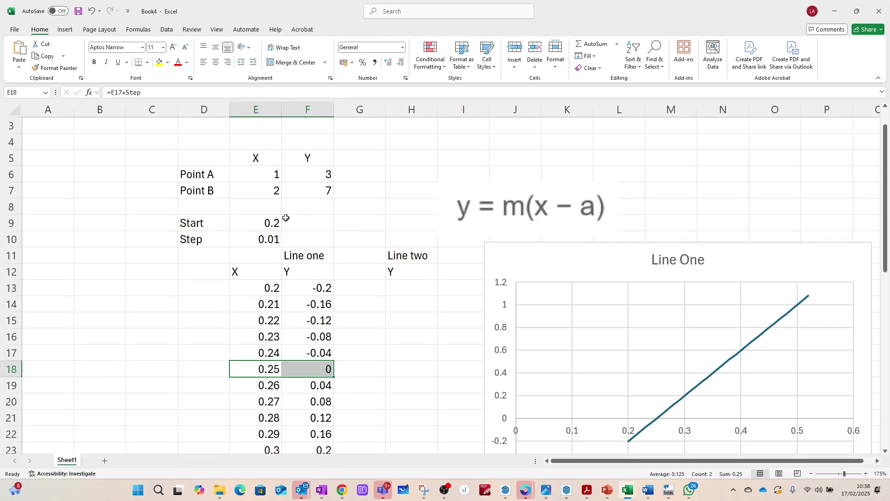
click(195, 206)
click(11, 206)
right_click(11, 207)
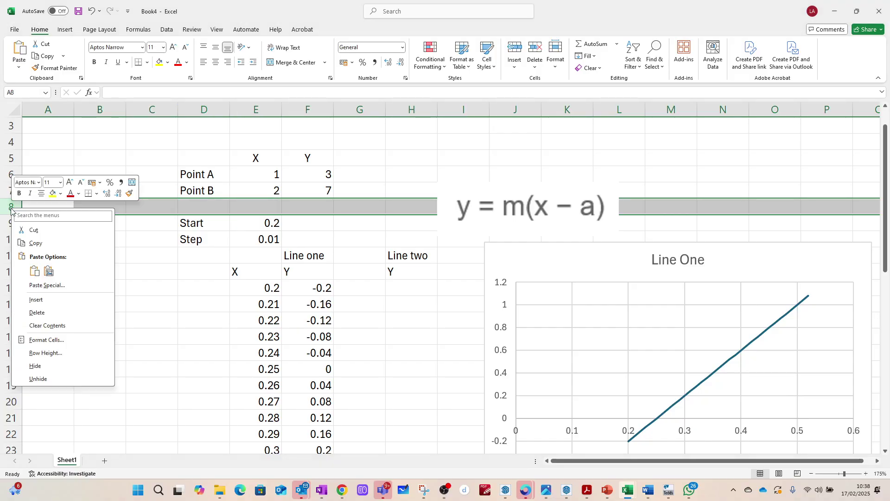
click(38, 300)
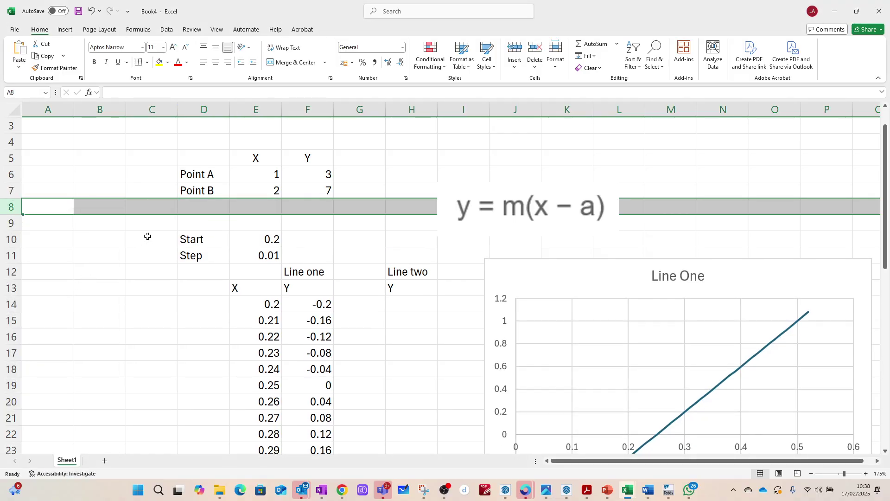
click(189, 208)
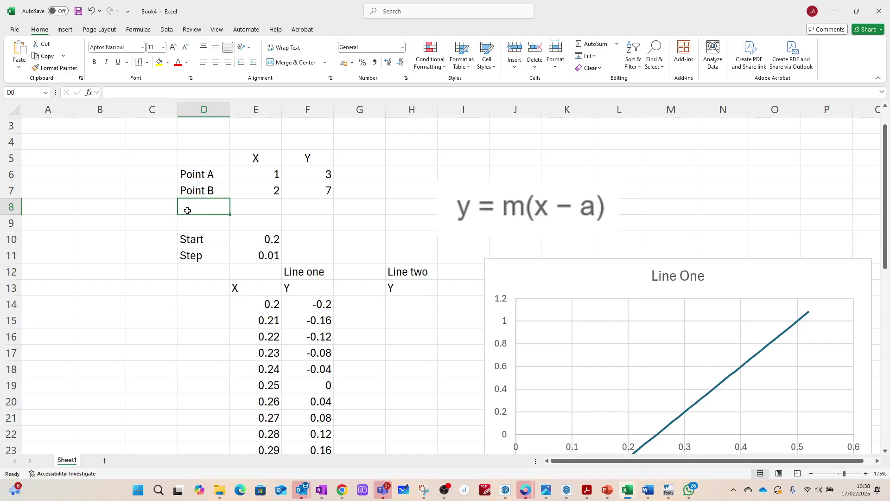
text(a)
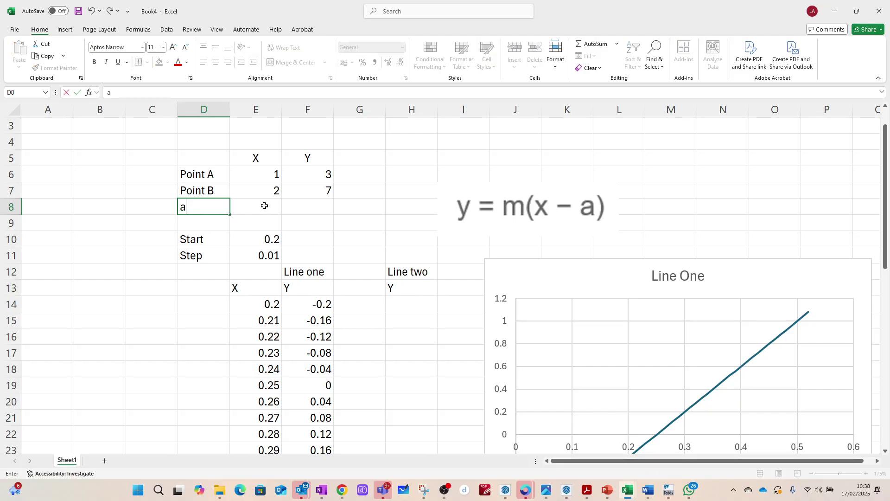
Define the name "a" for cell E8 and set its value to 0.25
click(262, 205)
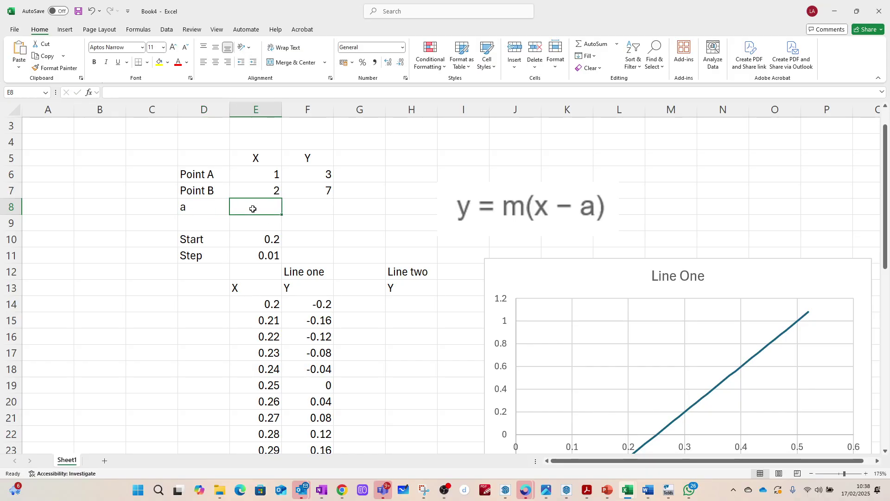
click(32, 94)
text(a)
key(Return)
text(0.25)
key(Return)
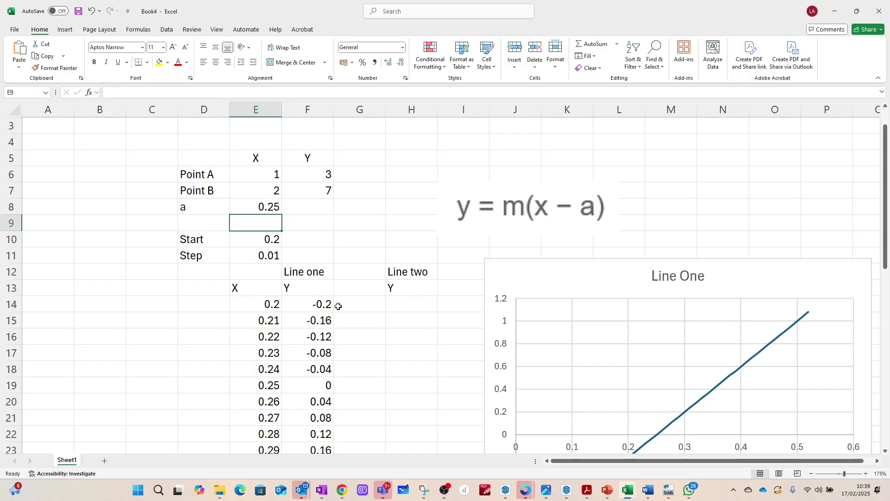
Enter the formula =4*(E14-a) in H14 as the first Y value of Line two
click(397, 309)
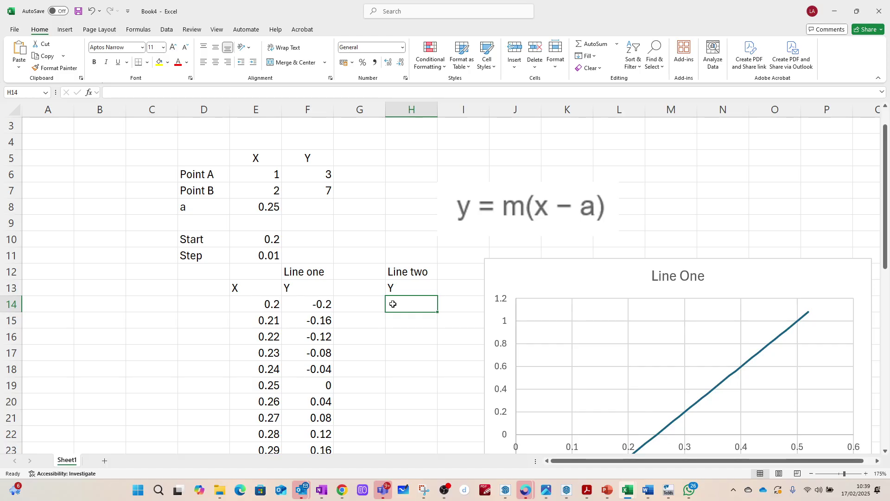
text(=)
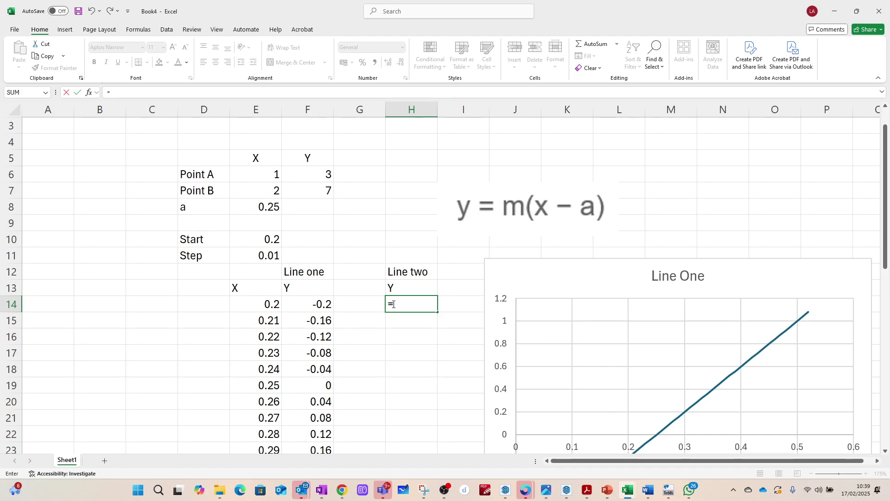
text(4()
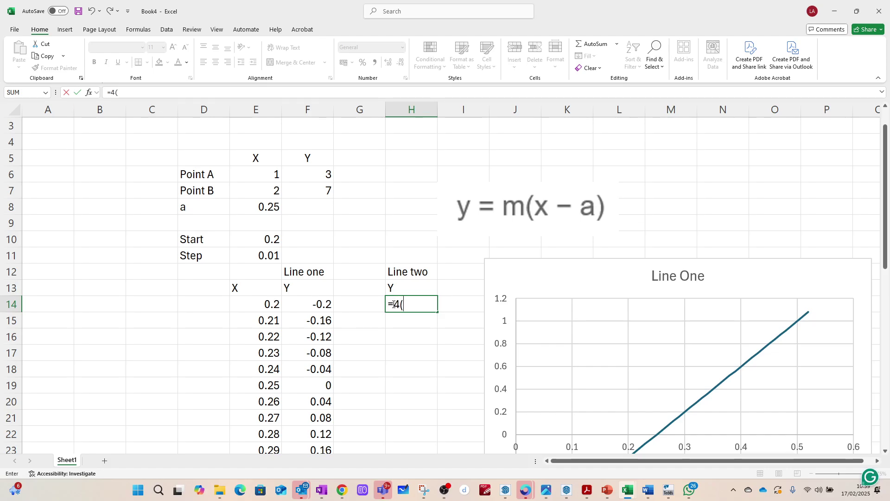
key(BackSpace)
text(*()
click(261, 303)
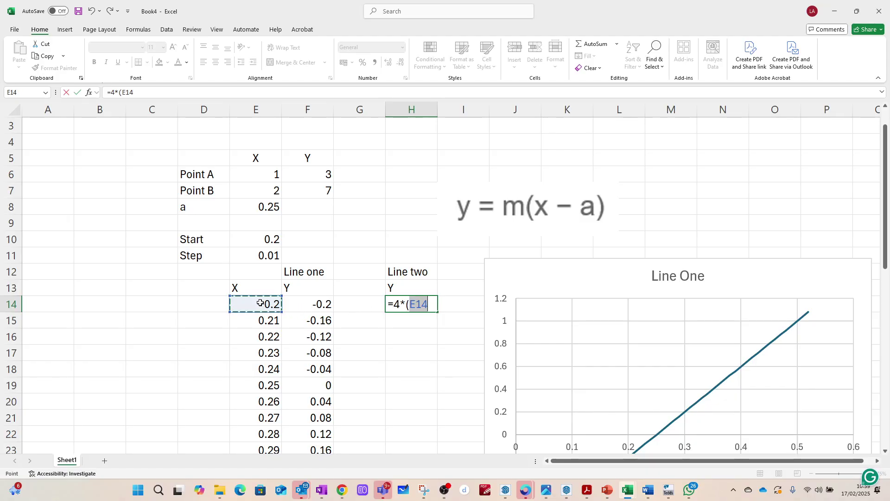
text(-)
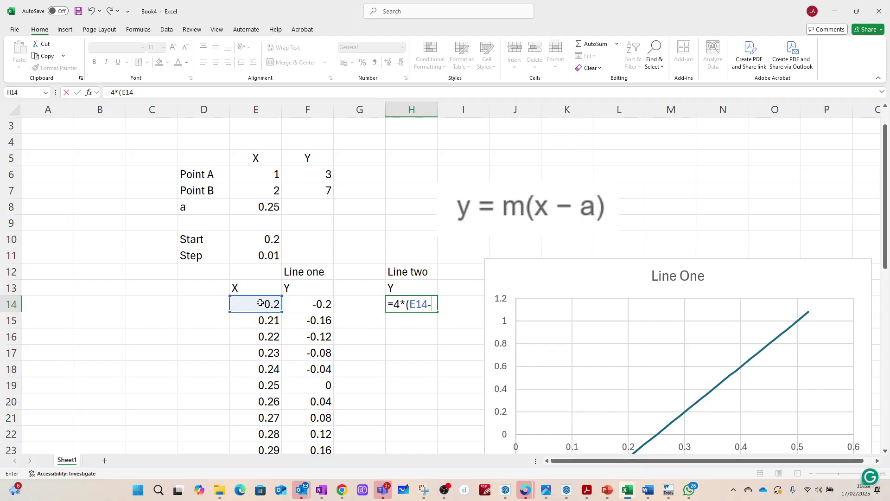
click(266, 206)
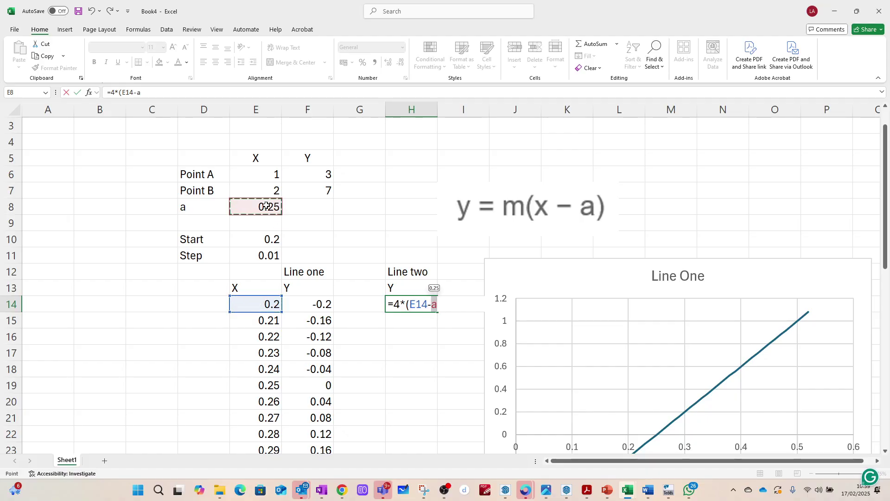
text())
key(Return)
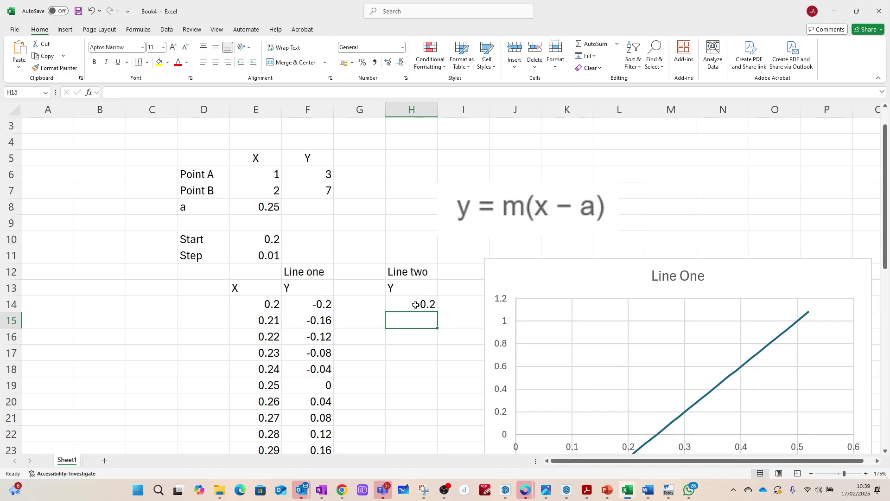
Copy the H14 formula down to H15:H46 and compare the Line two Y values with those of Line one
click(428, 305)
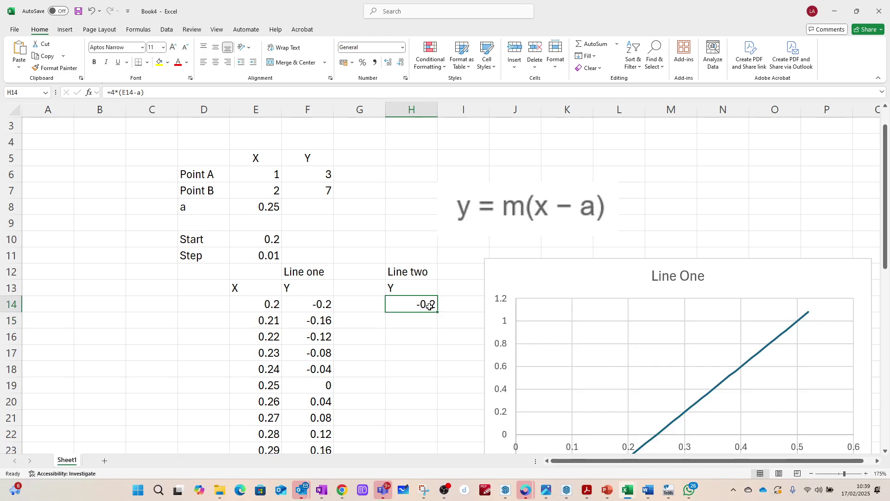
key(ctrl+c)
drag(419, 319, 397, 416)
key(ctrl+v)
scroll(403, 404, up, 1)
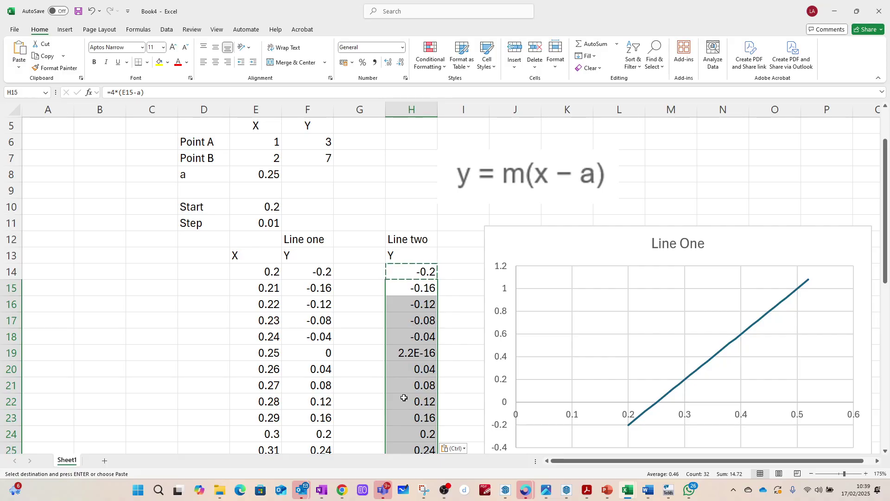
scroll(401, 397, down, 5)
scroll(401, 397, down, 3)
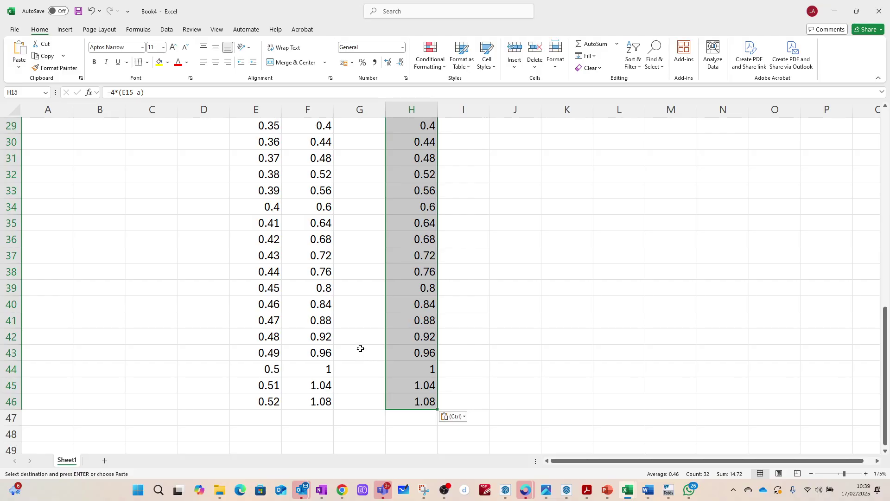
scroll(360, 347, up, 10)
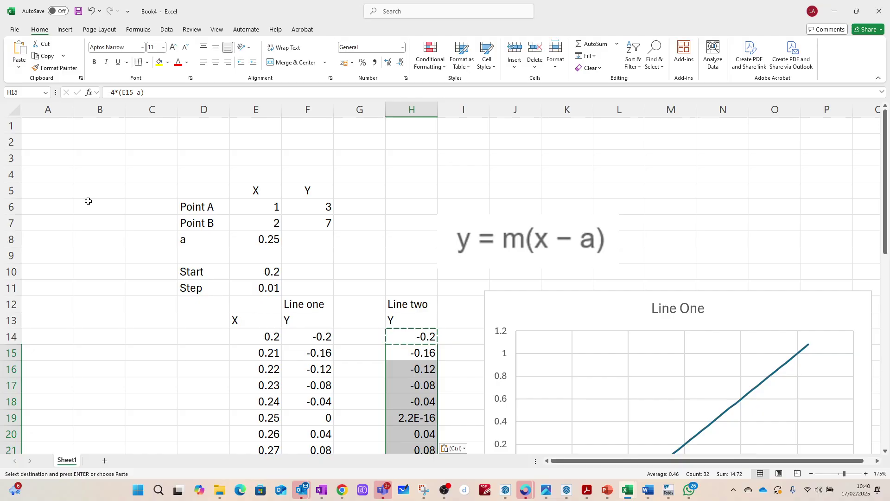
Insert a new row 9 directly below the a value and label D9 "move"
click(15, 254)
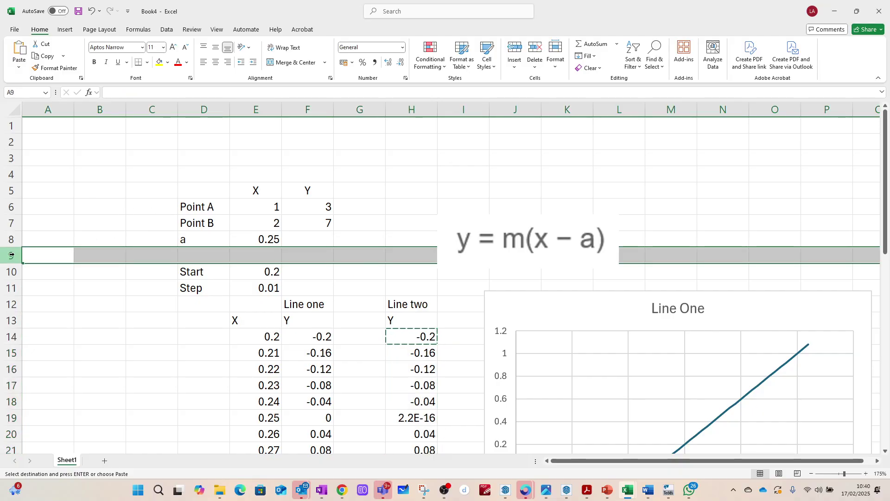
right_click(15, 254)
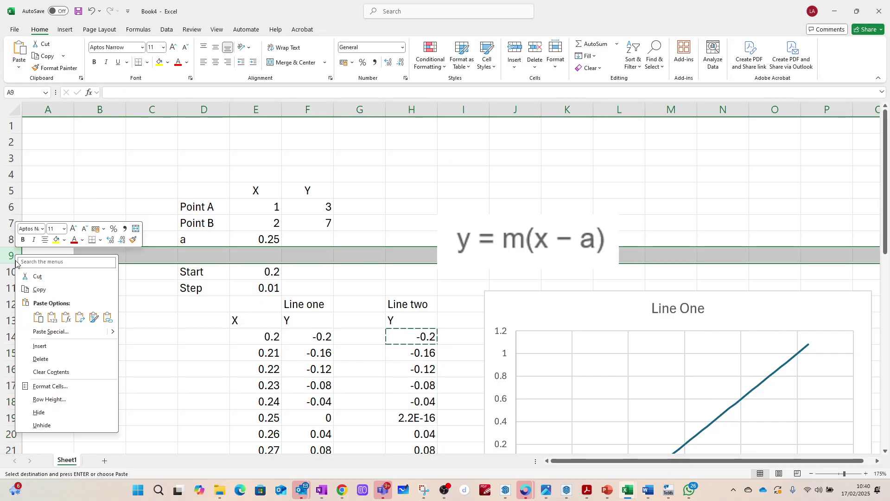
click(40, 346)
click(193, 257)
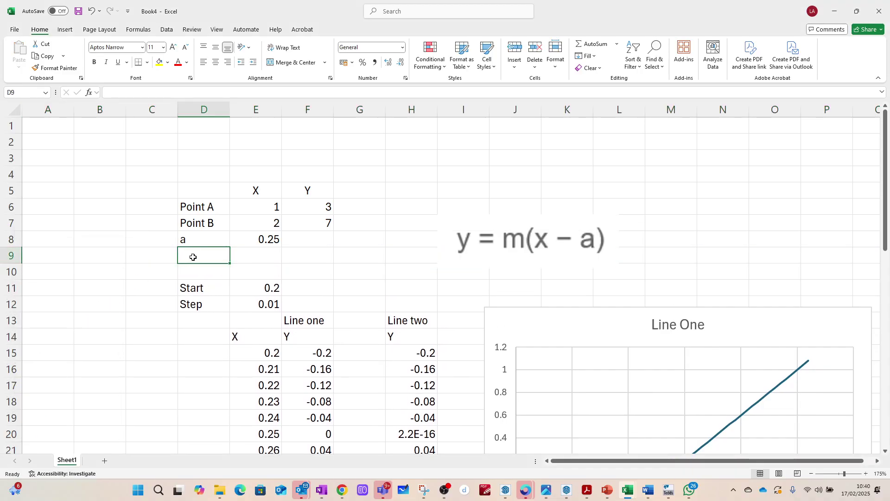
text(mov)
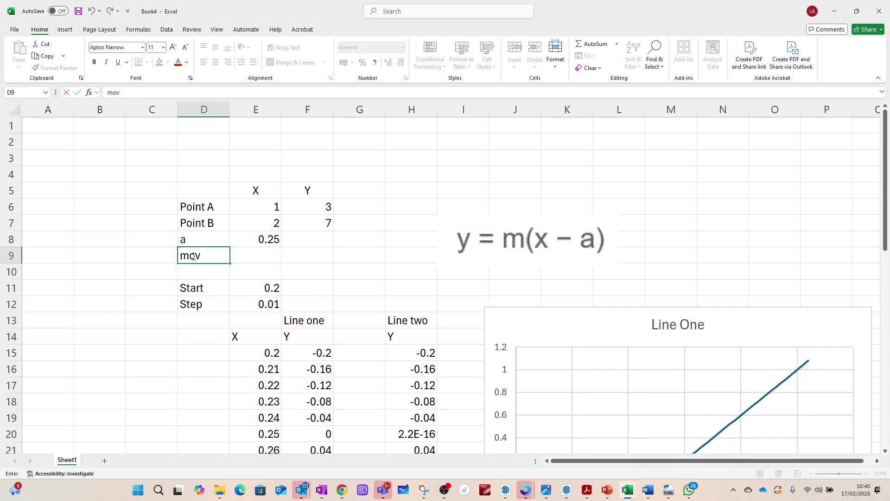
text(e)
key(Return)
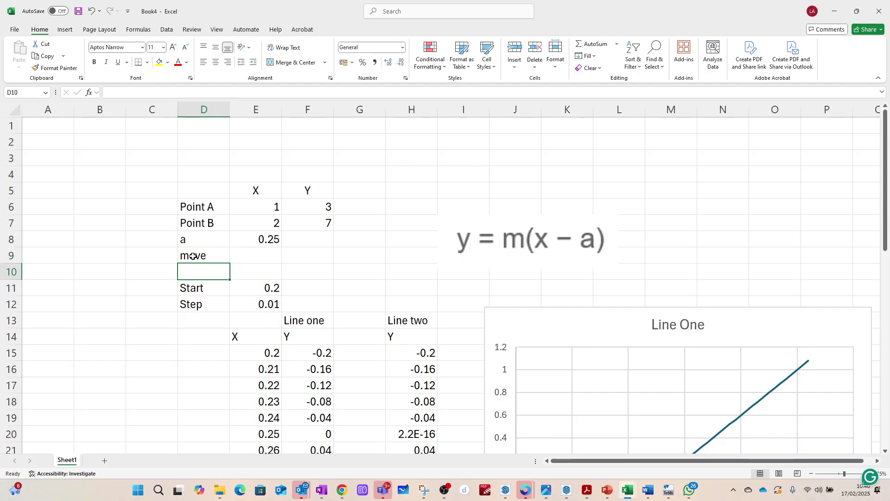
Define the name "move" for cell E9 and set its value to 5
click(249, 258)
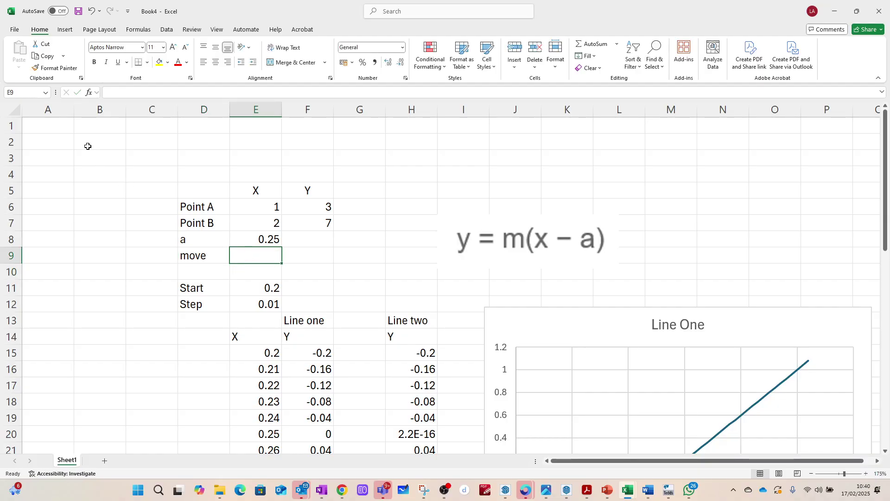
click(25, 93)
text(move)
key(Return)
text(7)
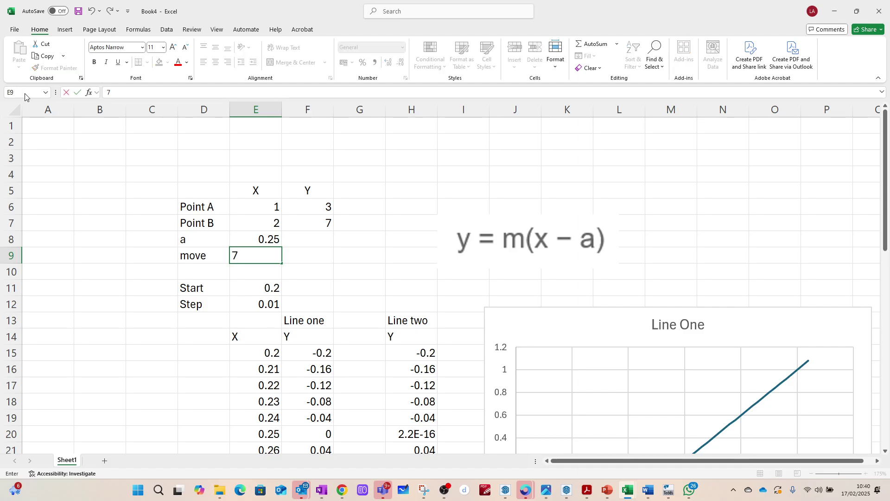
key(Escape)
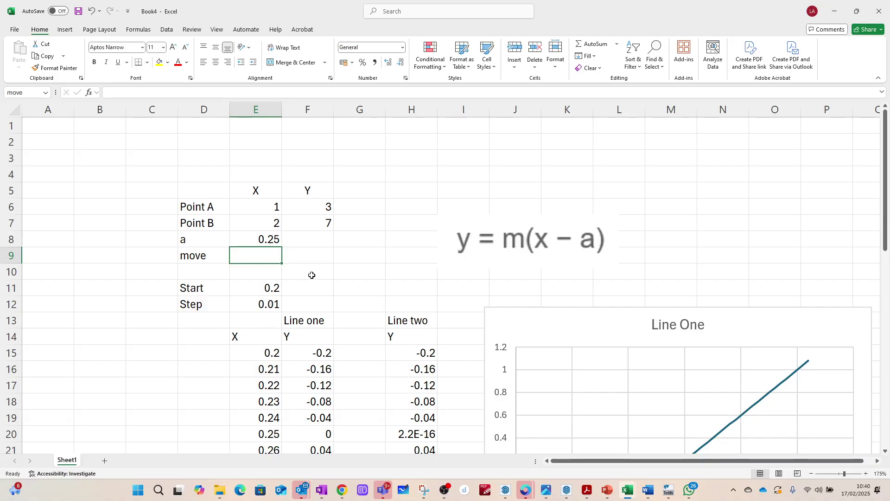
text(5)
click(361, 273)
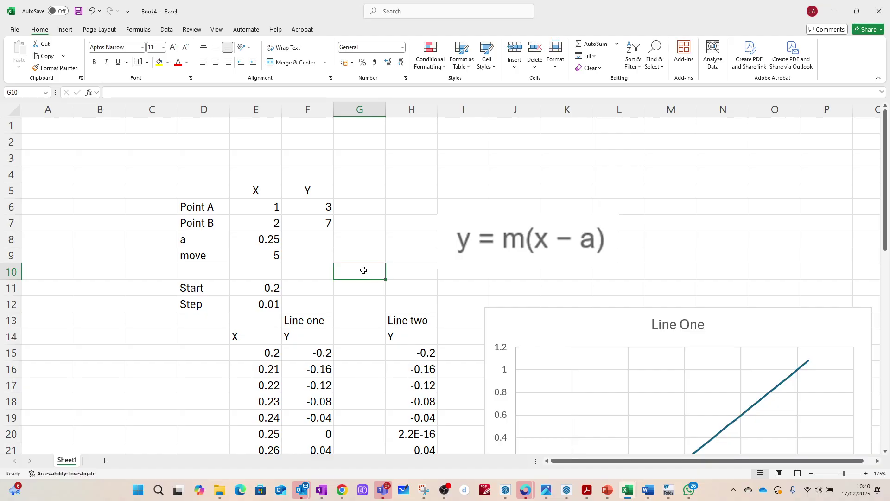
key(alt+Tab)
key(alt+Tab)
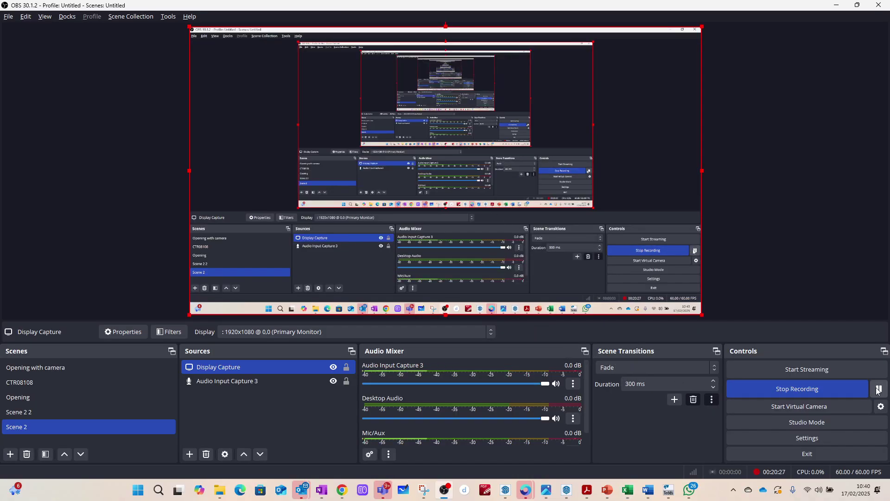
click(877, 391)
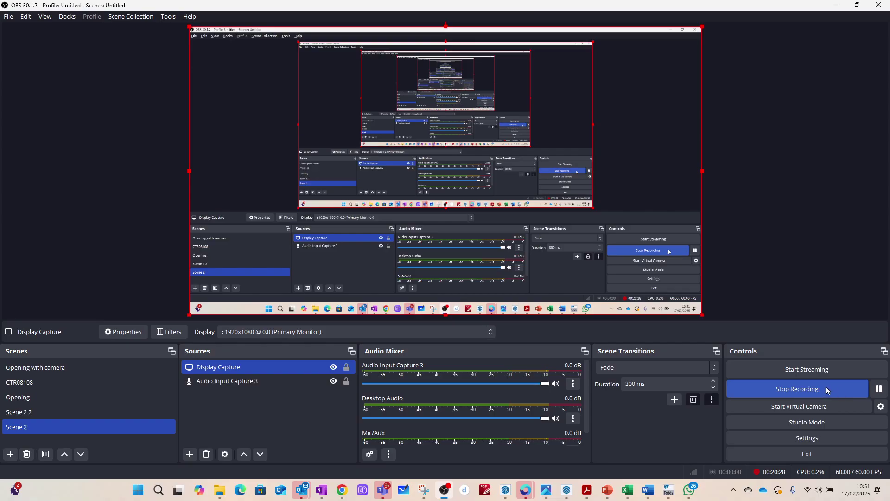
key(alt+Tab)
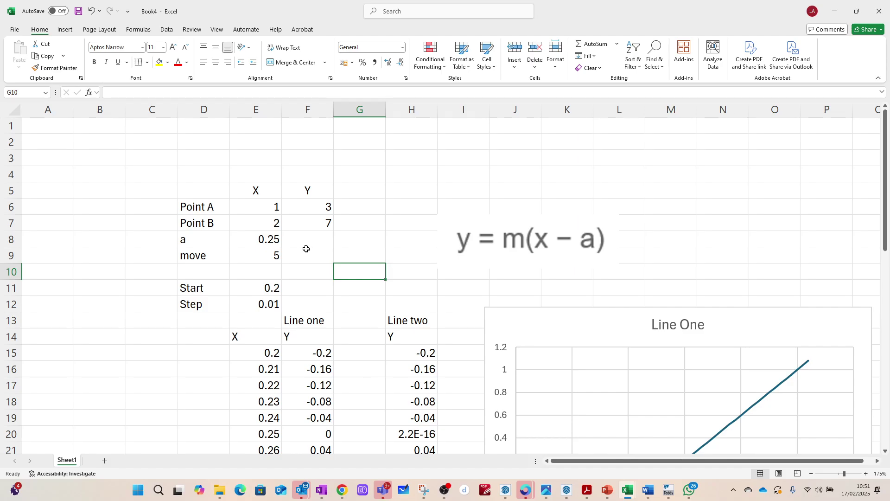
ctrl+scroll(305, 249, down, 5)
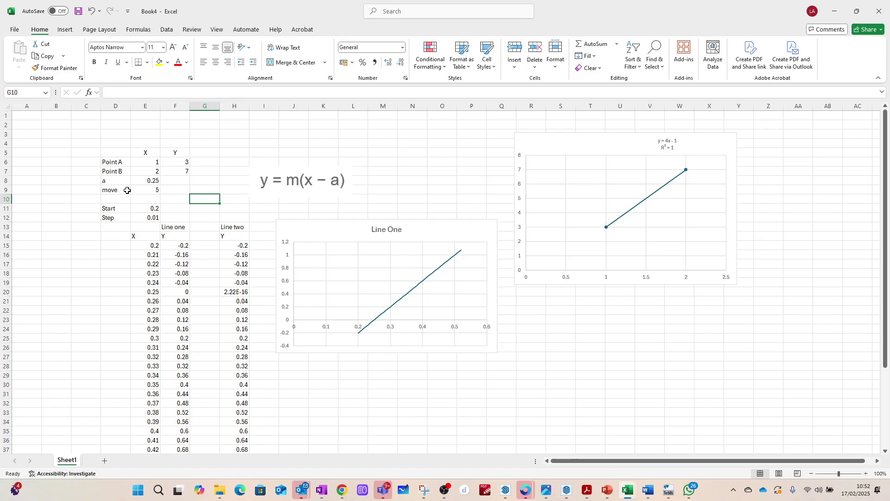
ctrl+scroll(117, 188, up, 6)
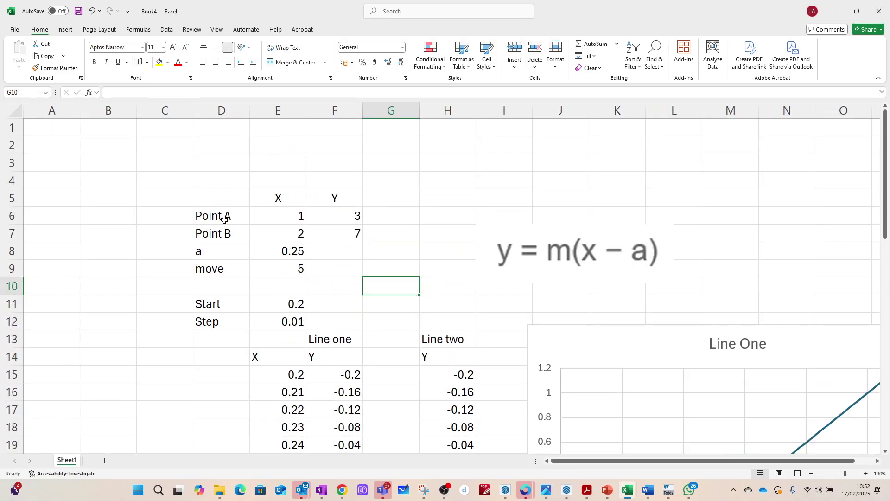
click(269, 268)
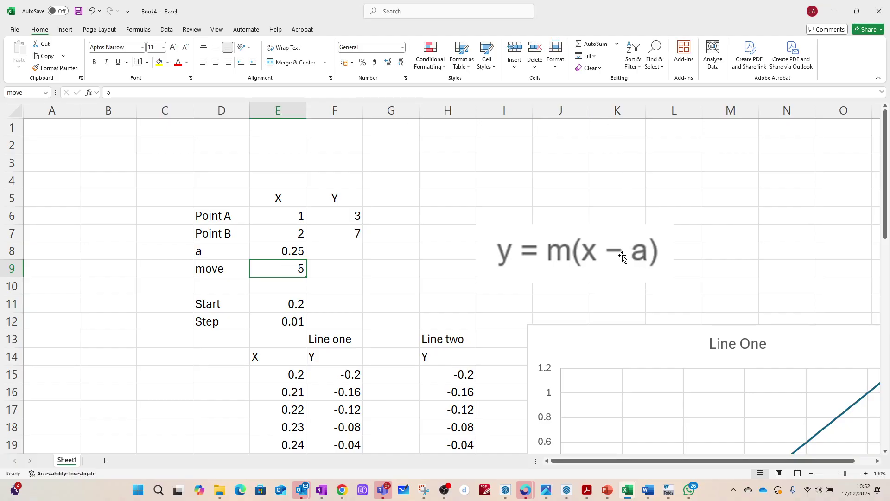
click(544, 184)
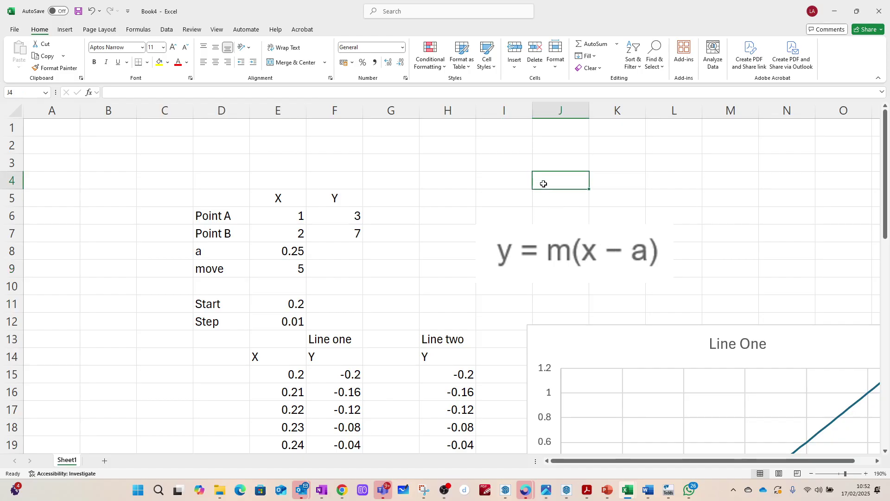
text(y =)
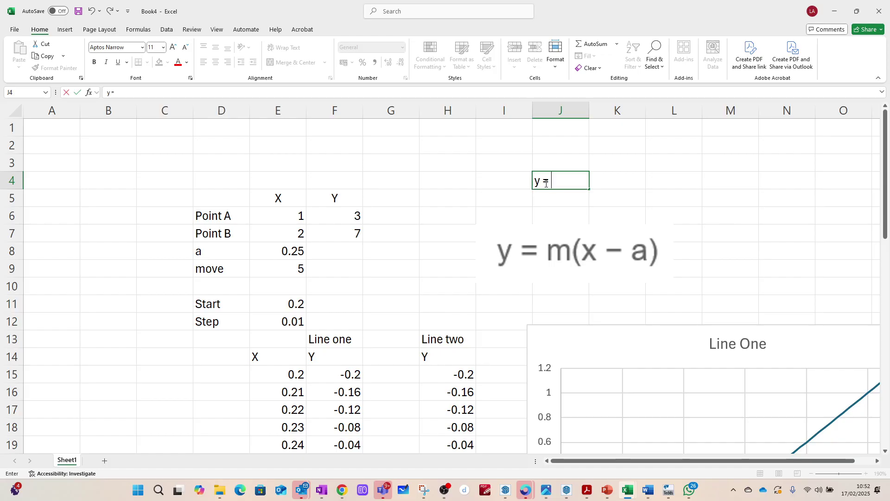
key(BackSpace)
key(BackSpace)
key(BackSpace)
key(Escape)
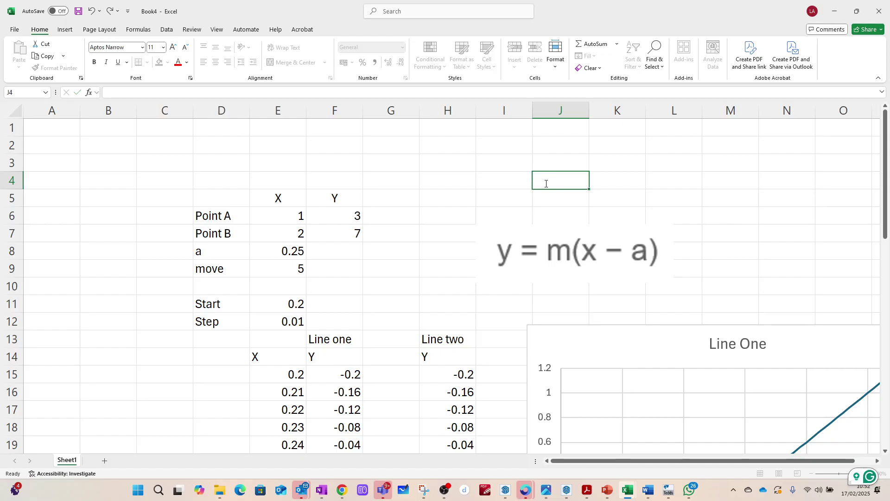
Write the shifted line equation above the equation picture, with "y =" in I4 and "m(x-a-move)" in J4
key(Left)
text(y)
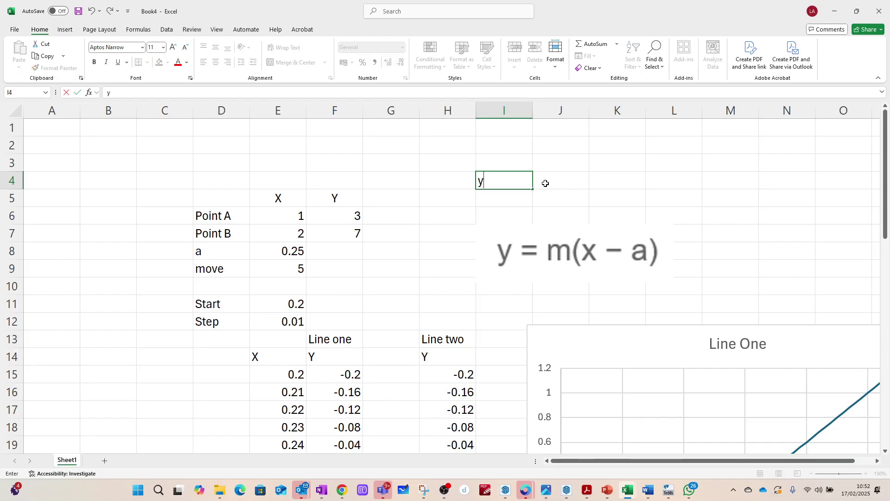
key(Right)
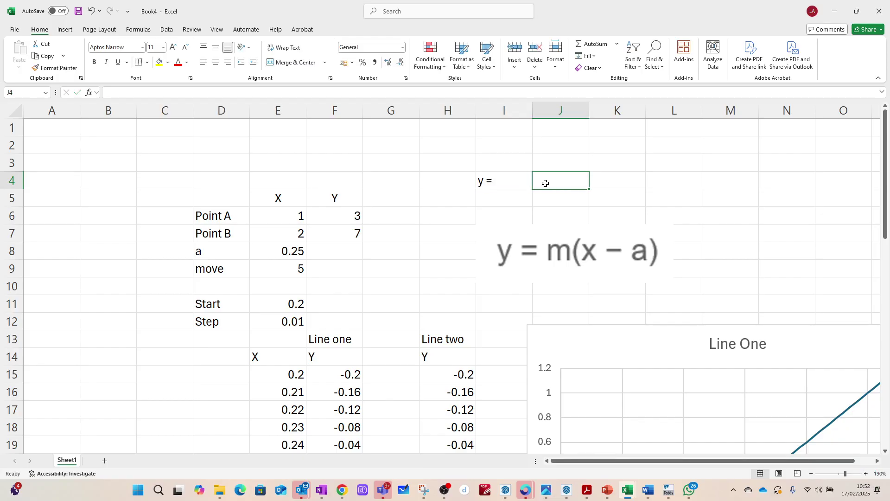
text(m(x)
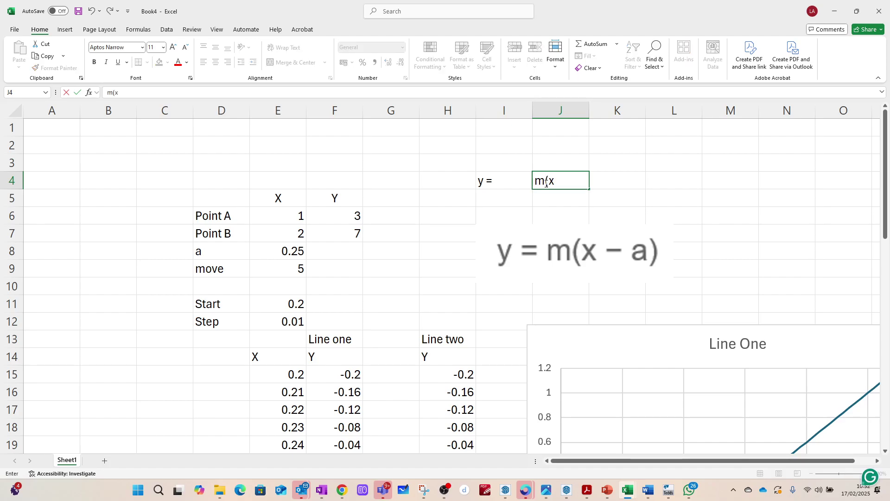
text(-a-mo)
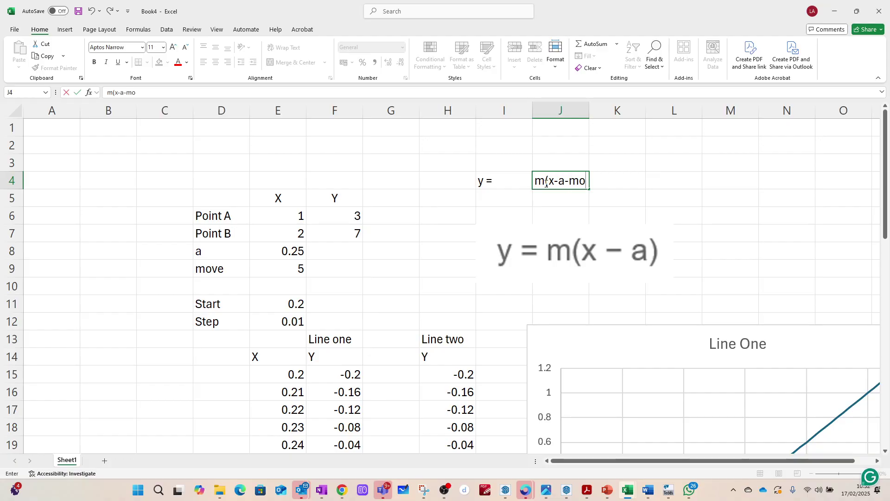
text(ve))
key(Return)
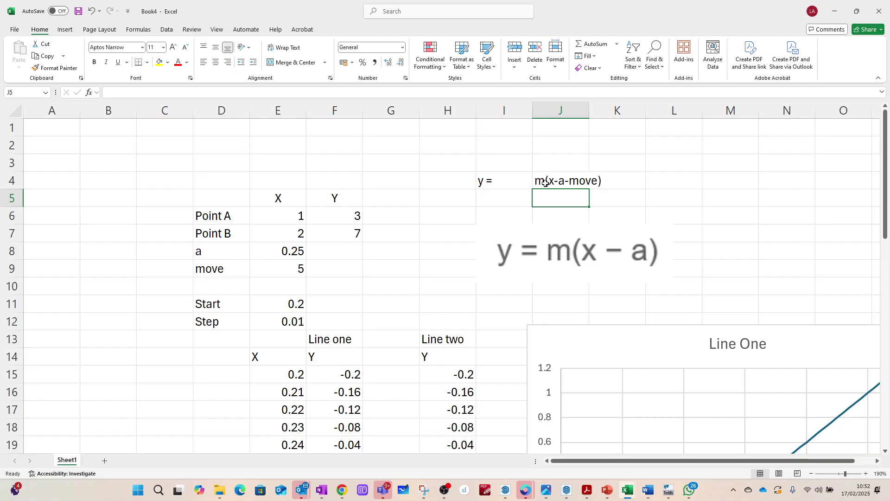
Extend the first Line two Y formula in H15 to =4*(E15-a-move)
double_click(466, 375)
click(476, 375)
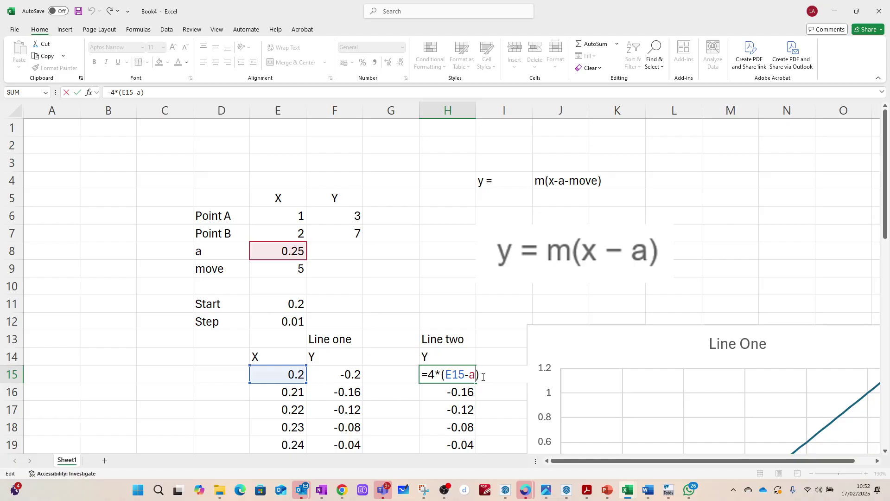
text(-move)
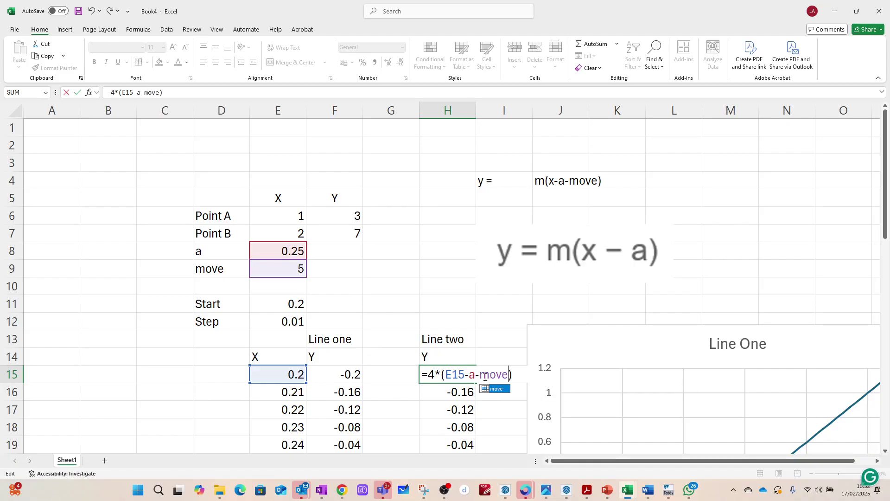
key(Return)
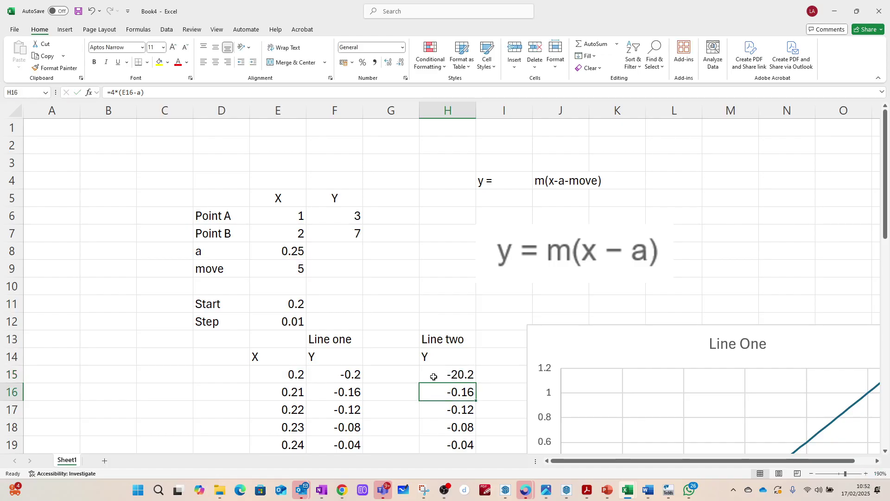
Copy the H15 formula down to the remaining Line two Y cells, H16:H47
click(436, 375)
key(ctrl+c)
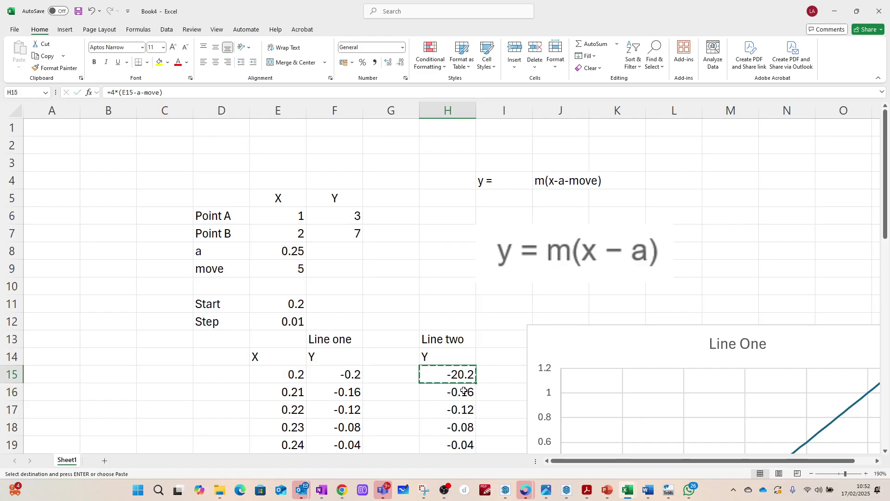
drag(463, 391, 454, 407)
key(ctrl+v)
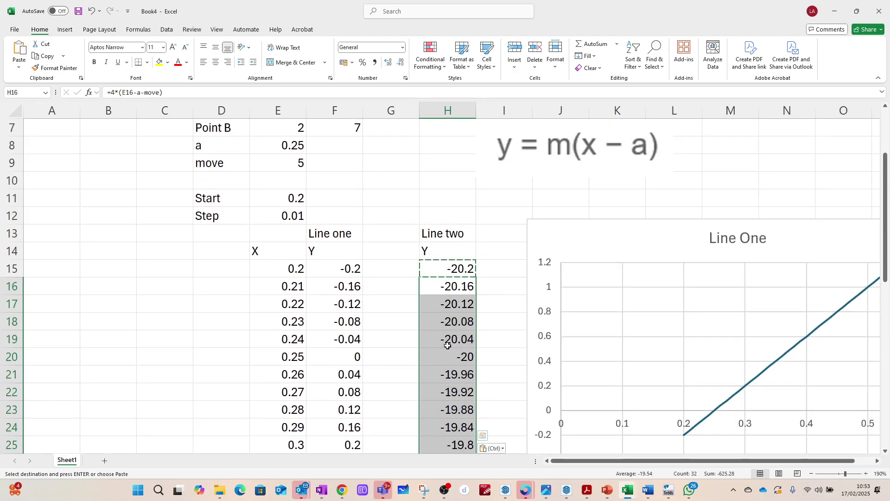
Set the Start value to 0 and the Step value to 1
click(282, 198)
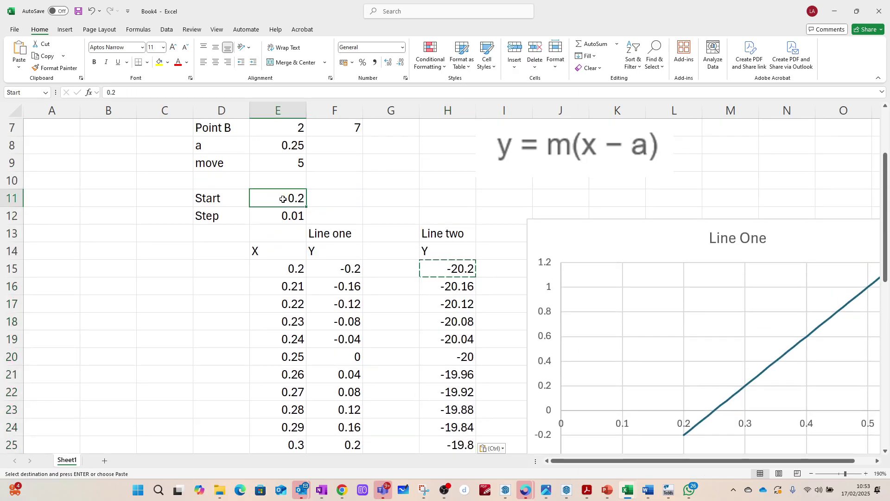
text(0)
key(Return)
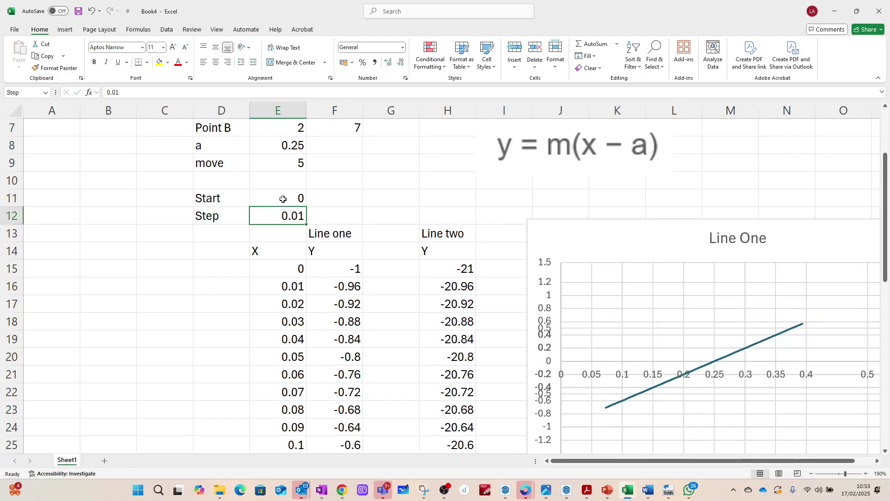
text(1)
key(Return)
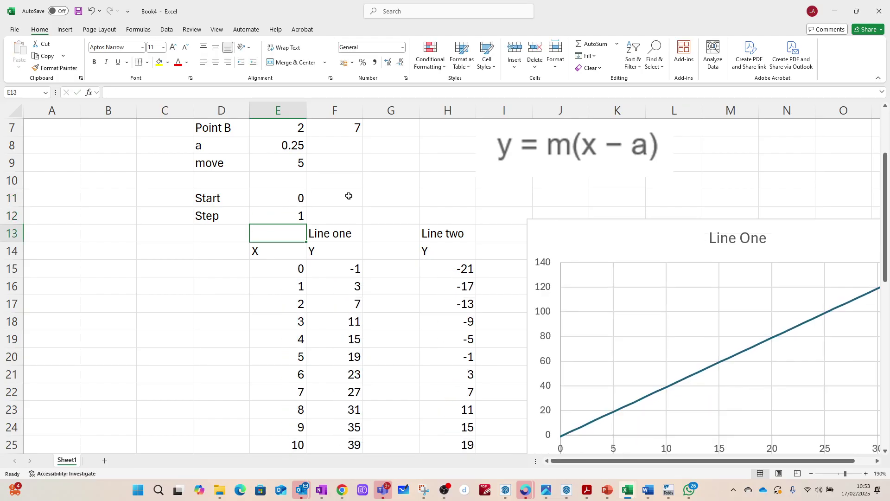
Add a new data series named "Line 2" to the Line One chart
scroll(350, 244, down, 4)
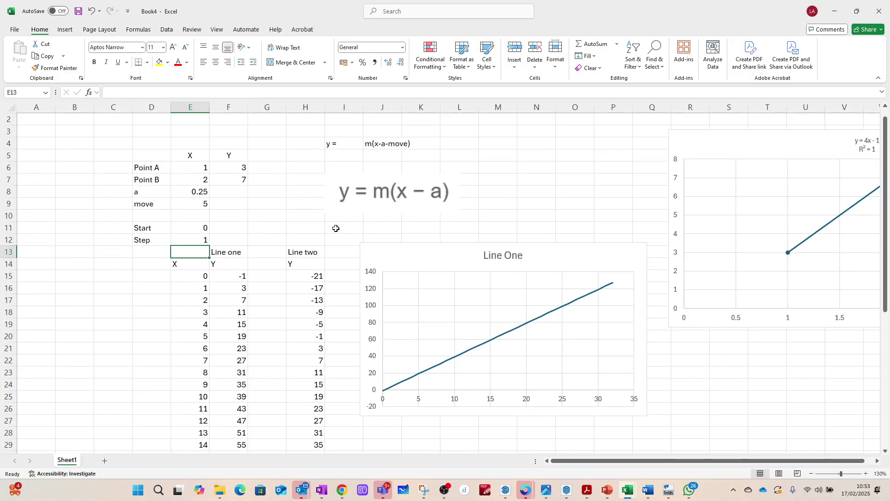
click(478, 322)
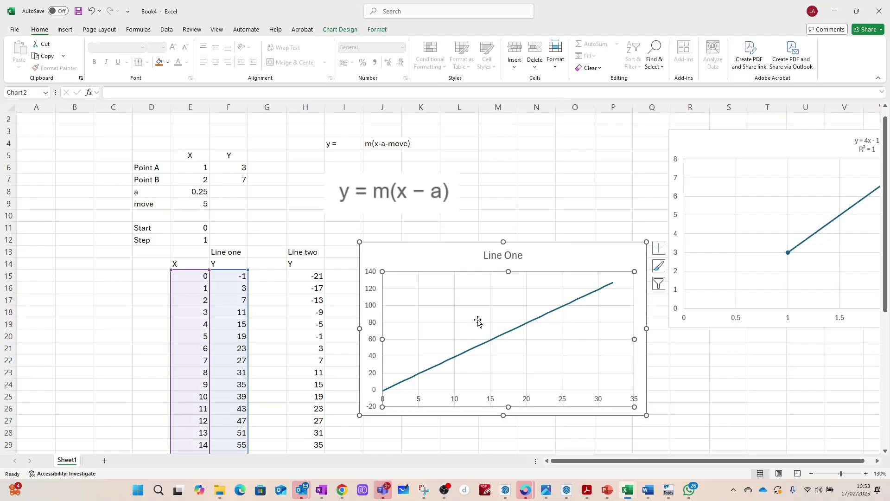
right_click(488, 329)
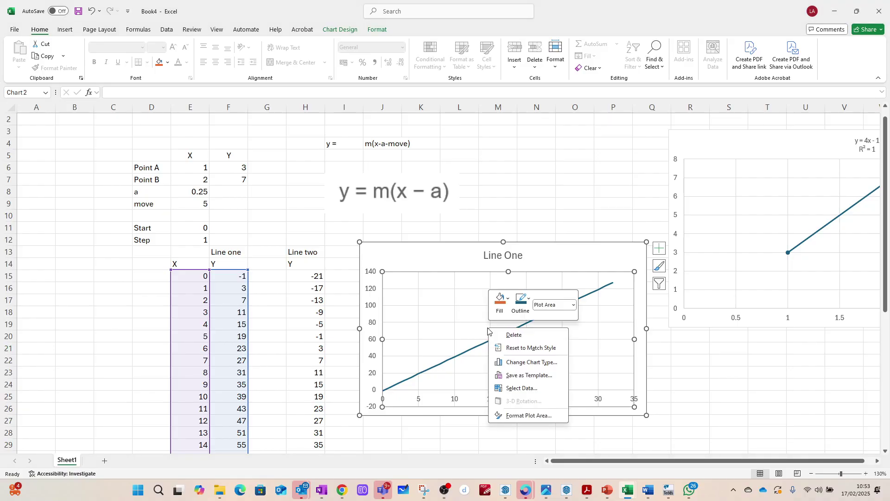
click(520, 388)
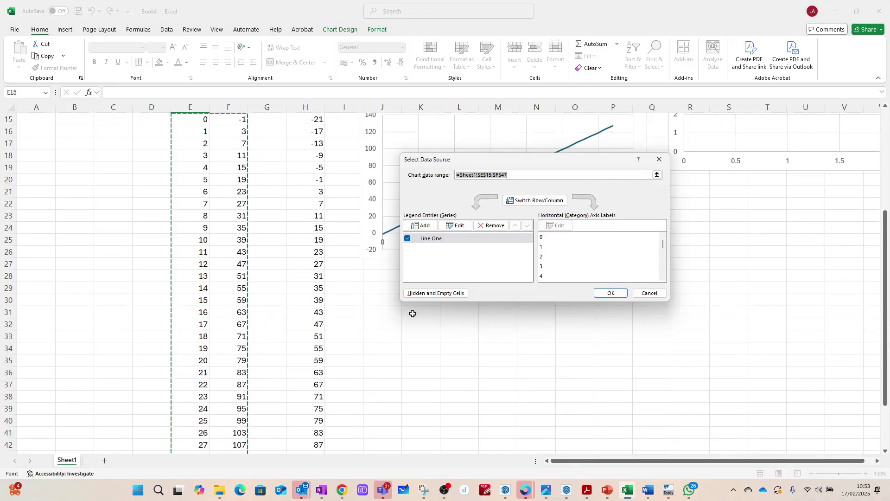
click(420, 225)
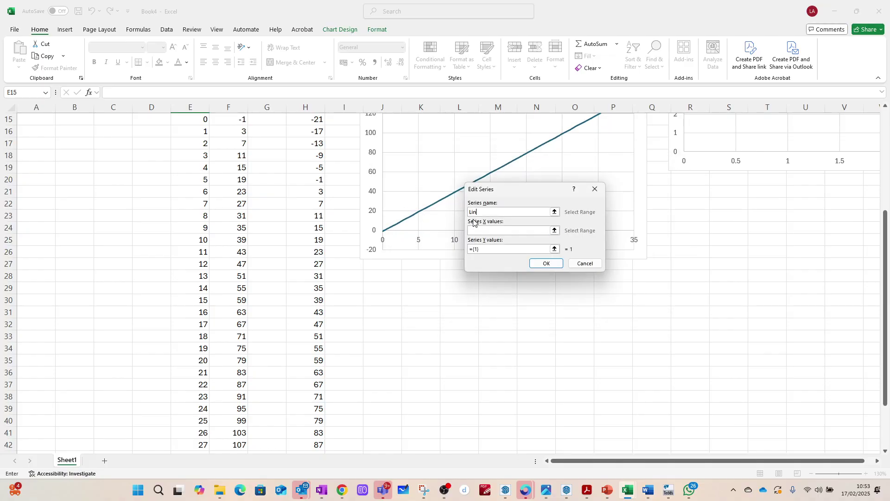
text(Line 2)
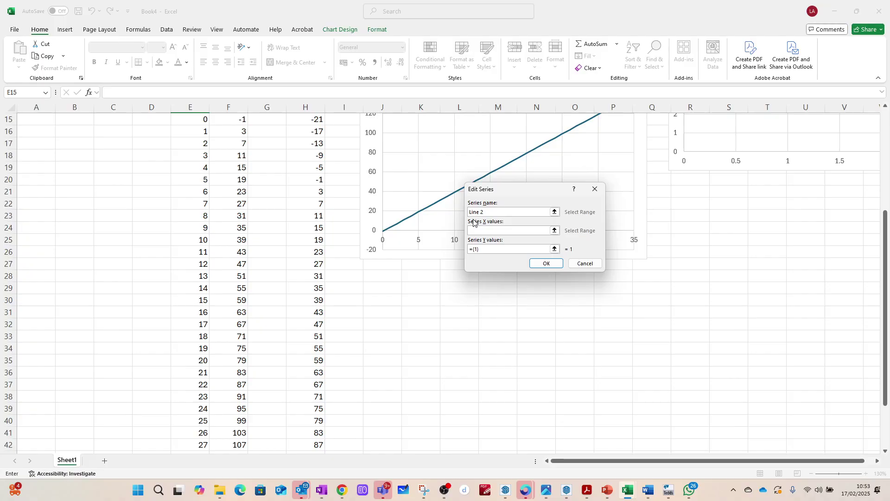
Set the Line 2 series X values to E15:E47 and its Y values to H15:H47, and apply the chart data changes
click(555, 231)
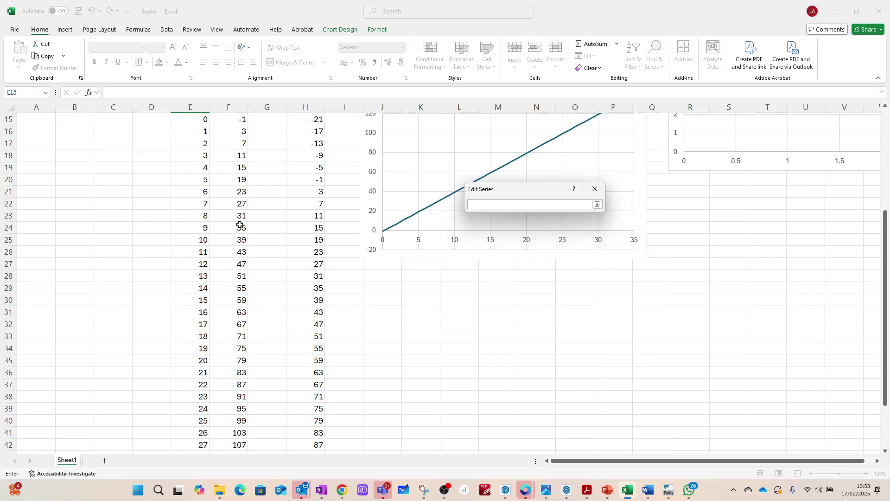
scroll(239, 226, up, 5)
drag(207, 288, 197, 419)
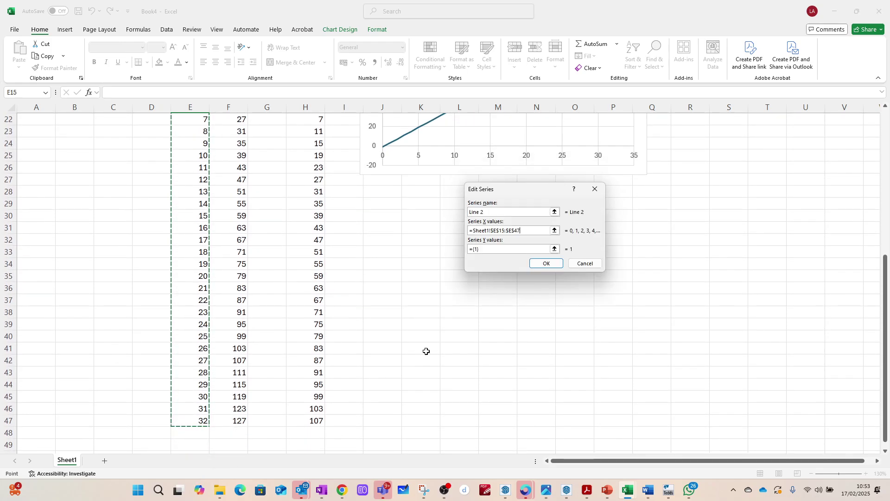
click(554, 249)
scroll(375, 280, up, 7)
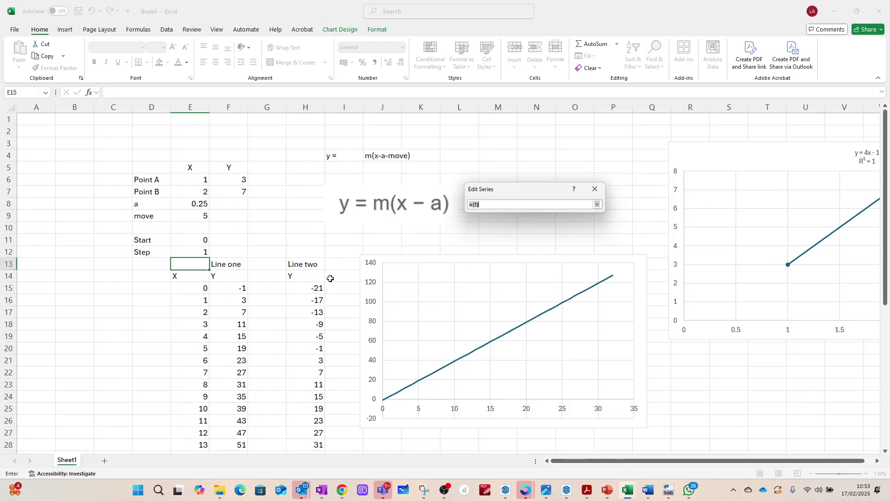
drag(317, 288, 309, 435)
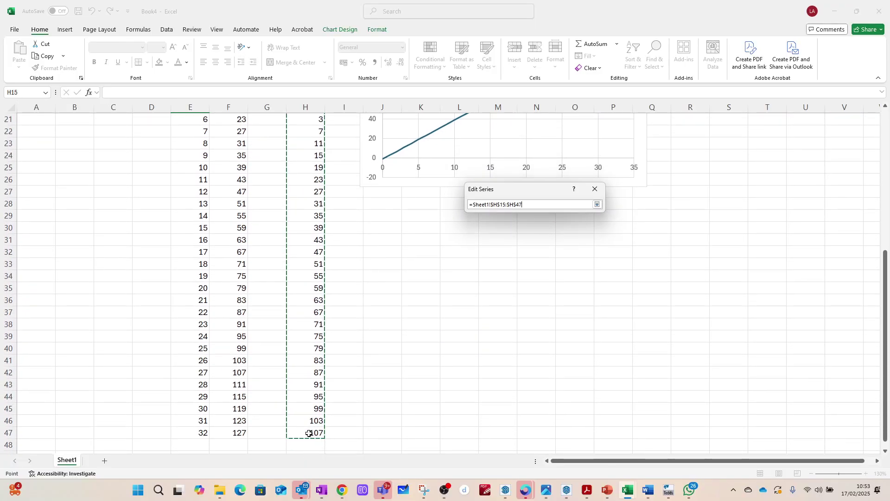
key(Return)
click(545, 263)
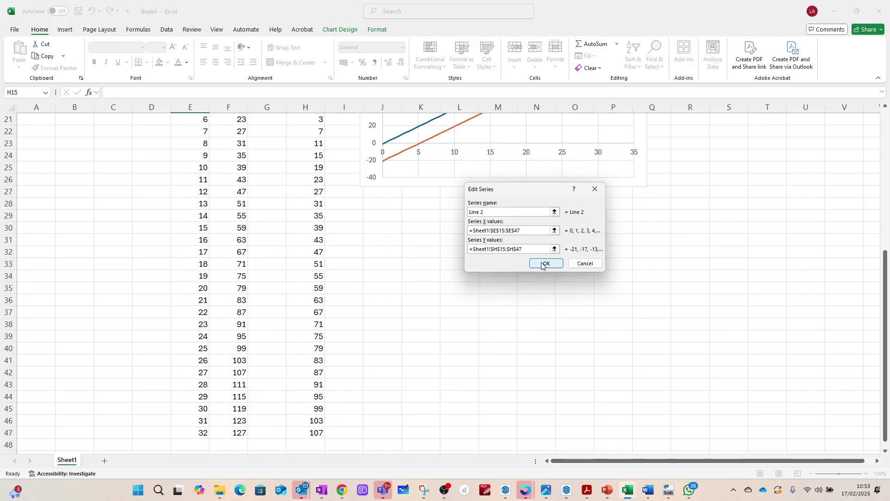
click(604, 293)
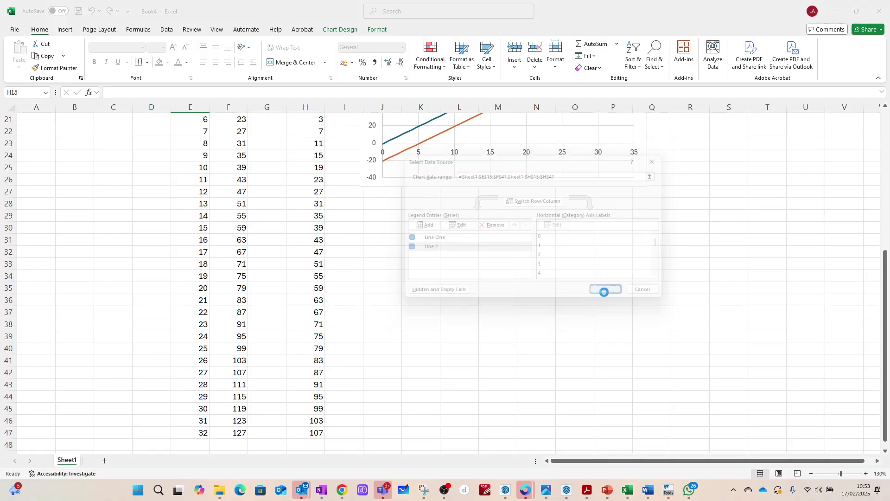
Examine where the two chart lines cross the x axis and compare the Line one and Line two Y values
scroll(448, 296, up, 1)
scroll(449, 296, up, 4)
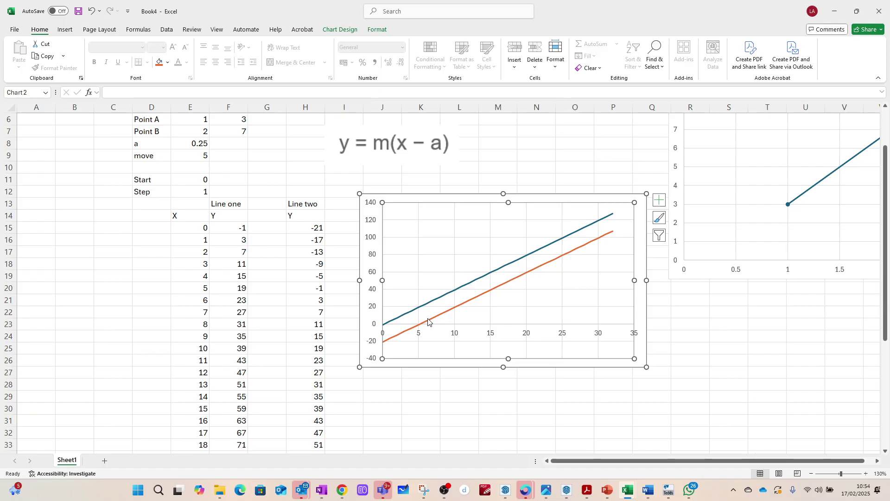
mouse_move(428, 324)
click(659, 199)
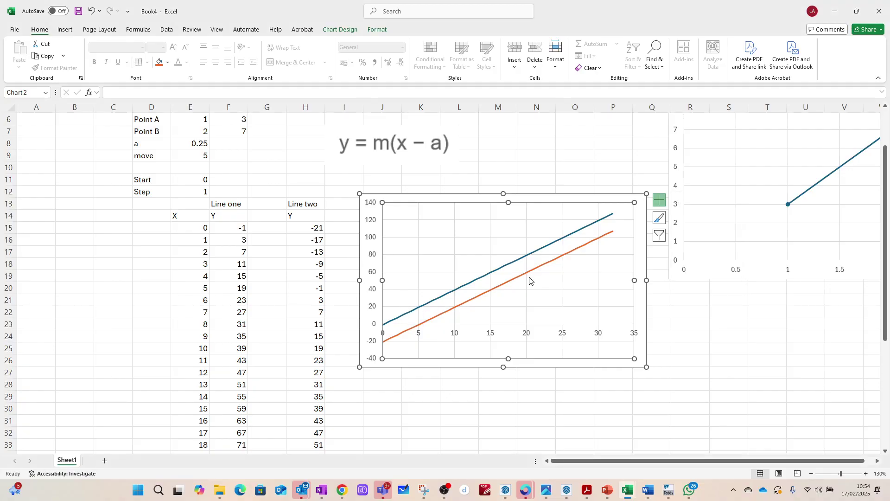
click(659, 217)
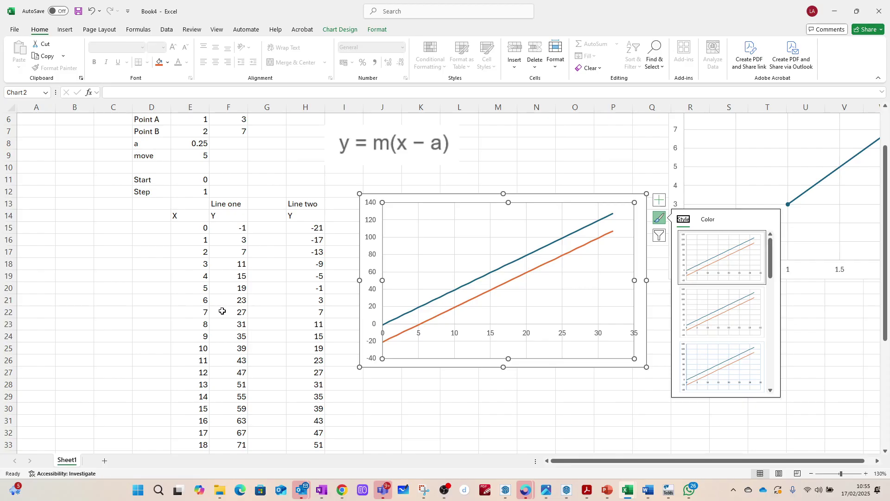
scroll(225, 316, down, 2)
scroll(225, 317, down, 2)
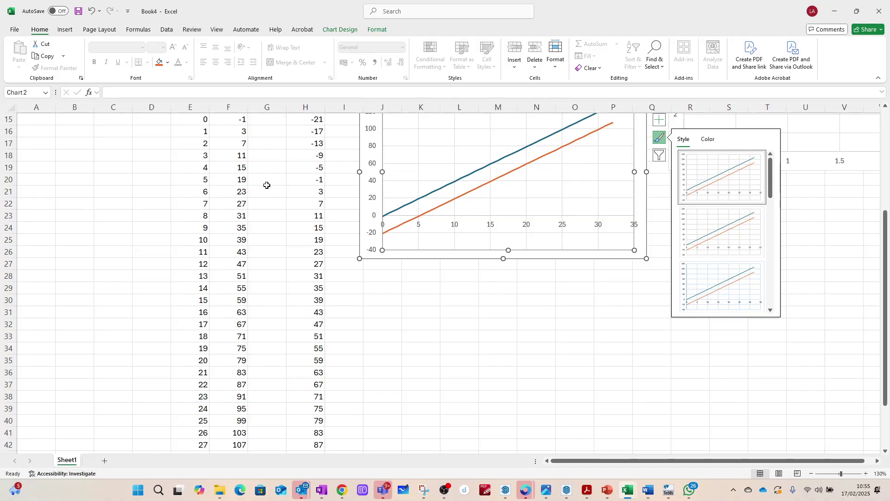
Set the Start value to 4.8 and the Step value to 0.01, and check Line two's Y values
click(295, 180)
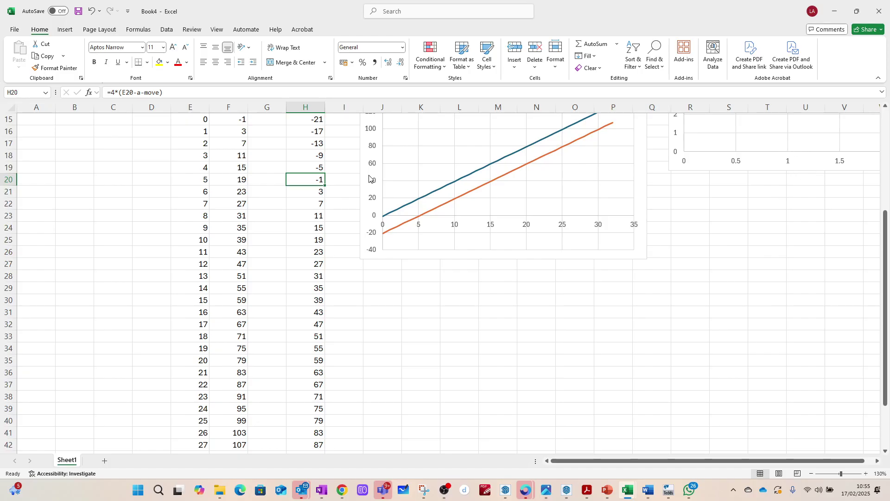
scroll(209, 184, up, 1)
scroll(209, 185, up, 2)
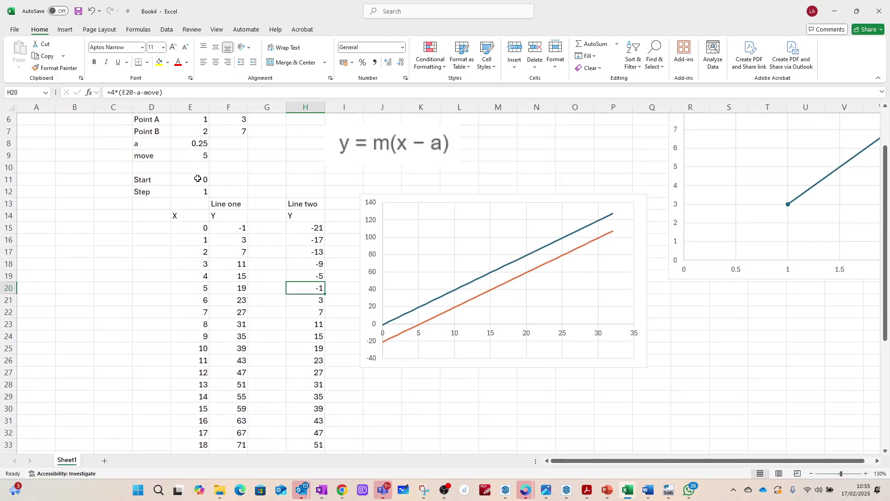
click(196, 179)
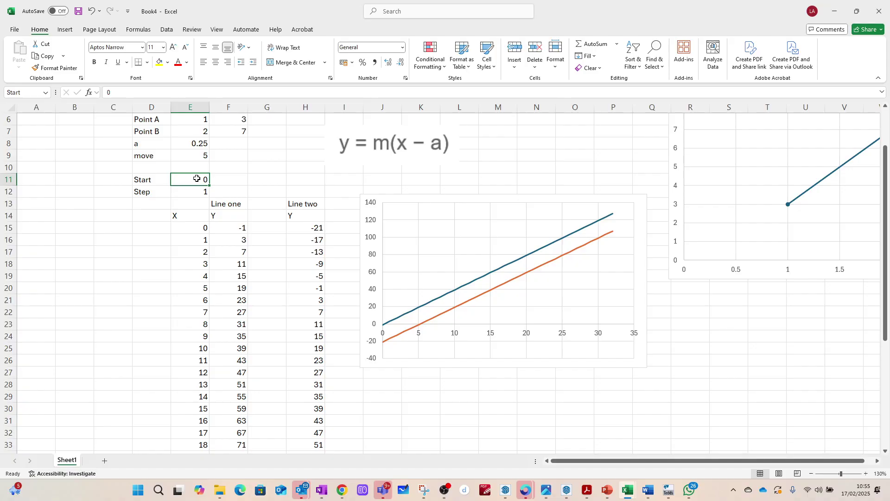
text(4.)
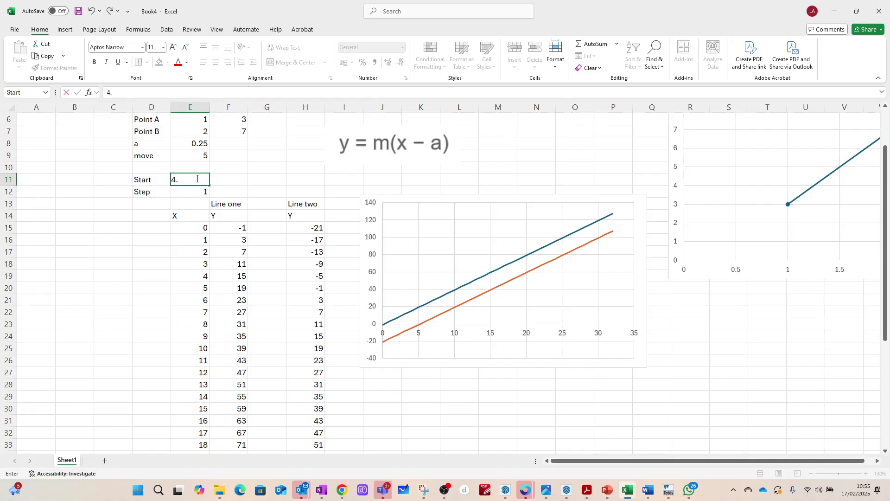
text(8)
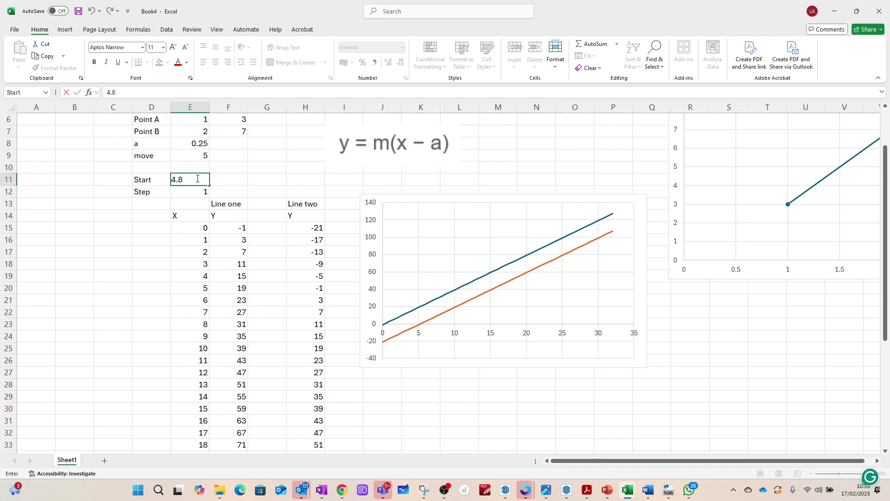
key(Return)
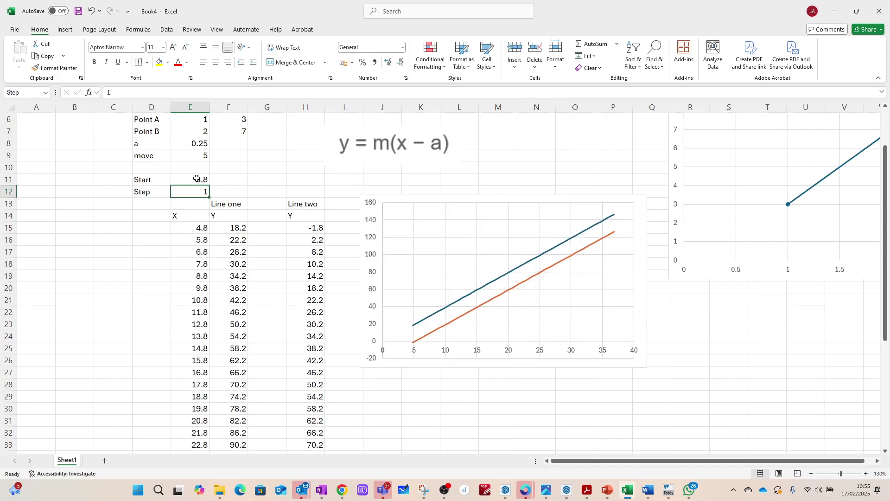
text(0.01)
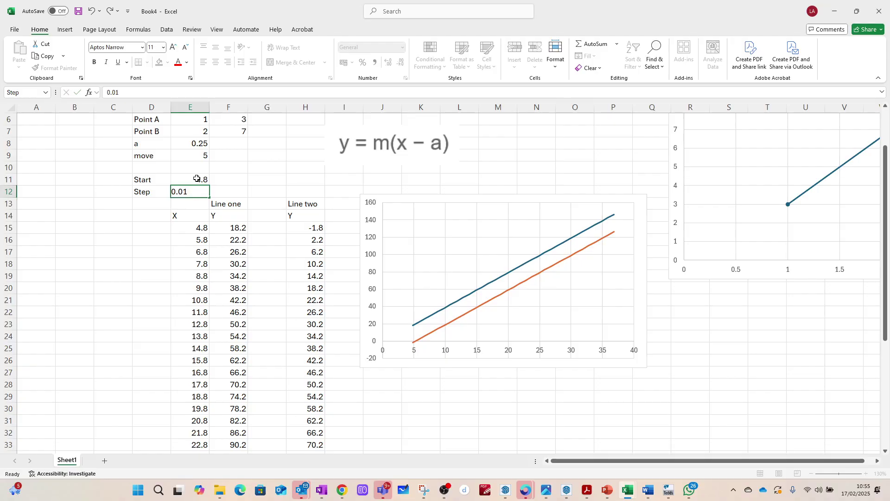
key(Return)
scroll(200, 370, down, 3)
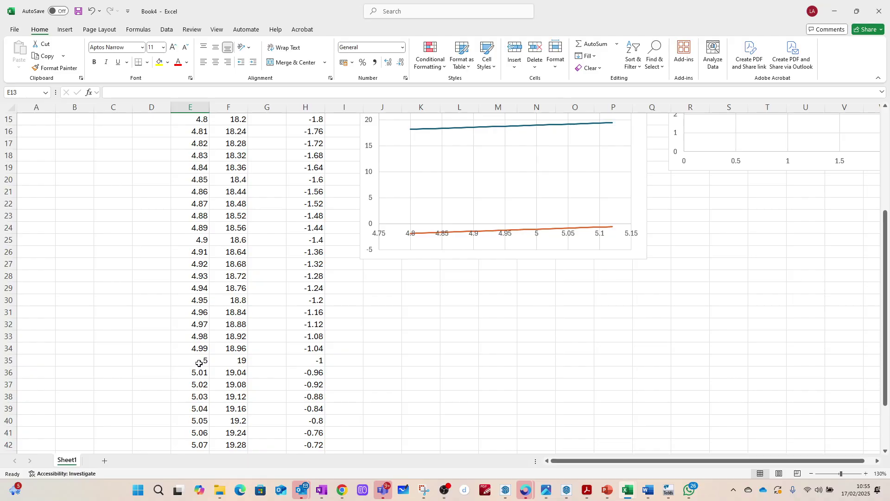
scroll(201, 361, down, 2)
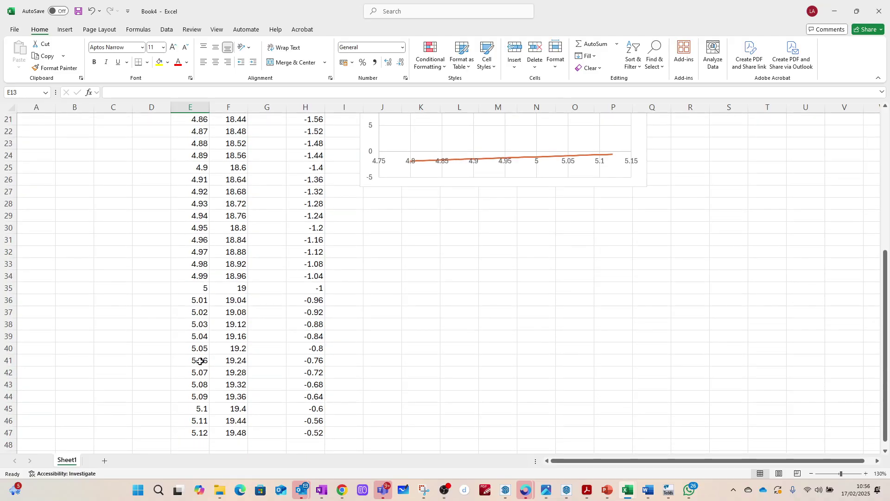
Set the Start value to 5 and select the row where Line two's Y value is closest to zero
scroll(203, 360, up, 7)
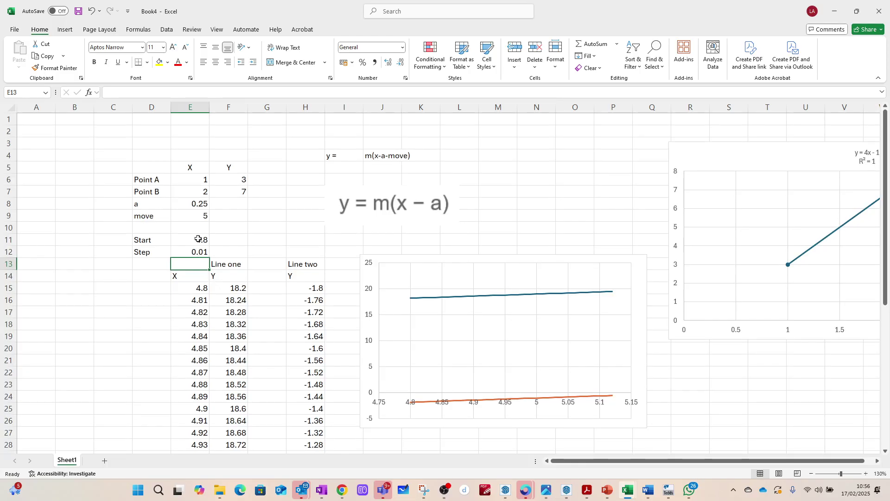
click(196, 240)
text(5)
key(Return)
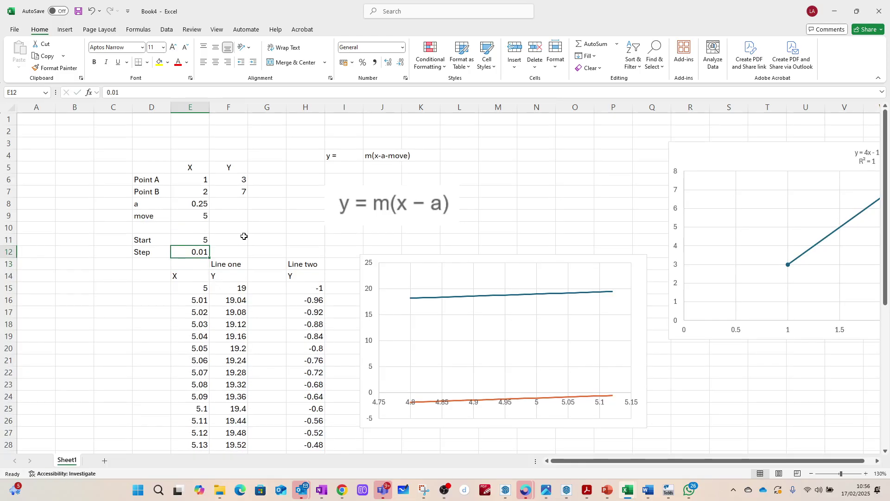
scroll(225, 368, down, 5)
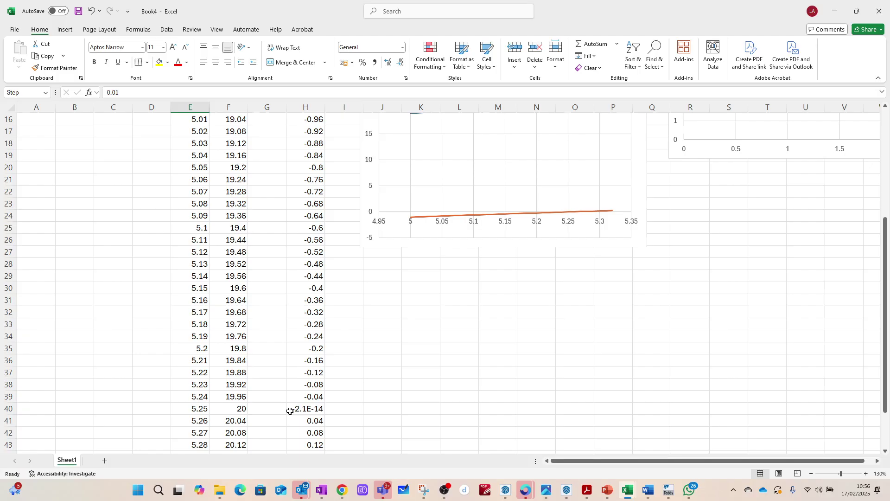
click(10, 408)
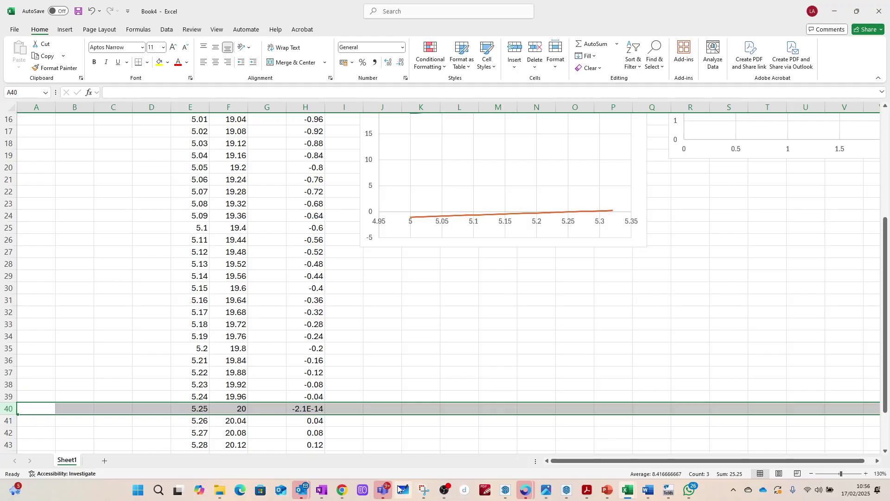
Switch to OneNote and open the CTR08108 Week 4 page
click(326, 489)
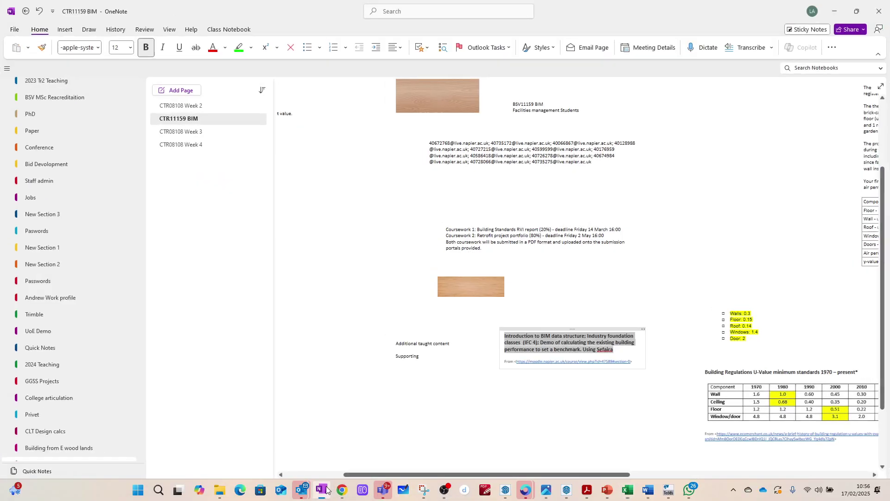
scroll(401, 199, down, 10)
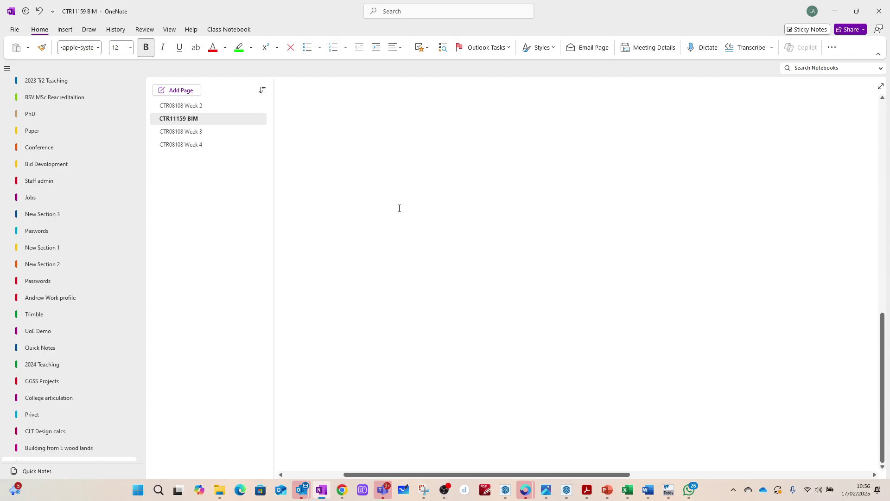
click(184, 146)
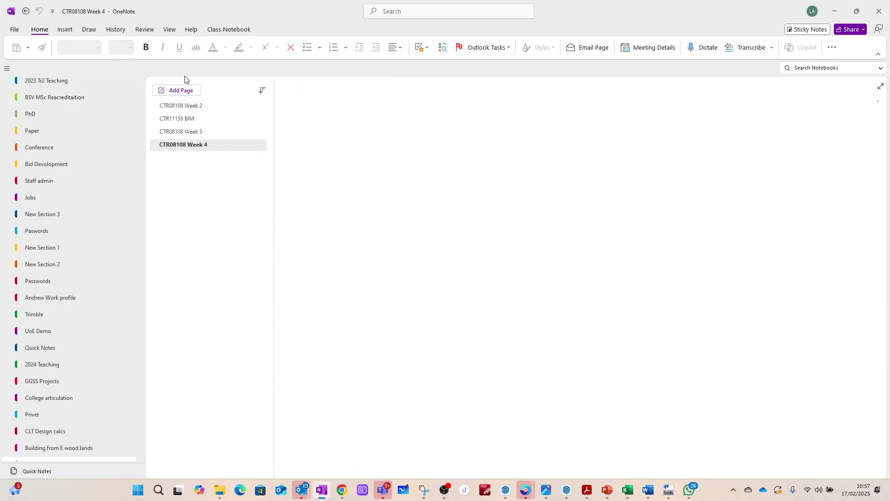
Sketch a pair of axes in black pen with a sloping line crossing the x axis, labelled x = 0.25, y = 0
click(68, 32)
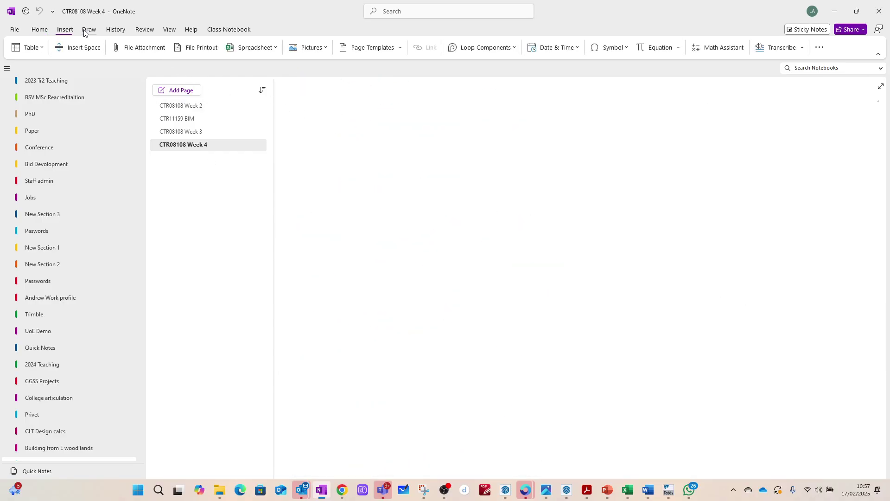
click(89, 31)
click(108, 46)
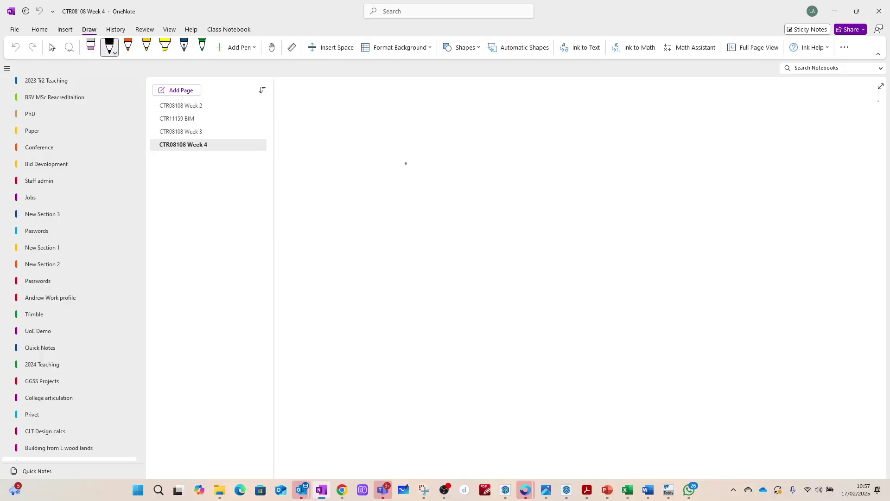
mouse_move(406, 160)
mouse_down()
mouse_move(417, 238)
mouse_move(409, 364)
mouse_move(603, 390)
mouse_move(696, 388)
mouse_up()
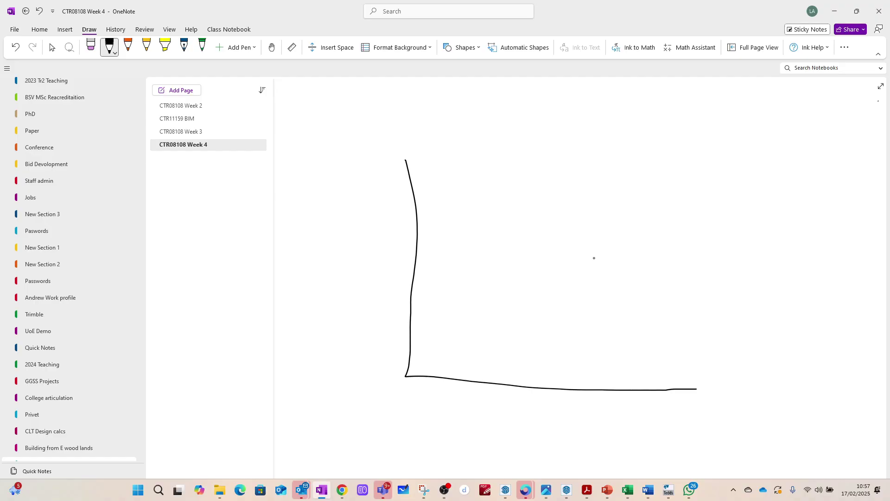
drag(625, 279, 455, 417)
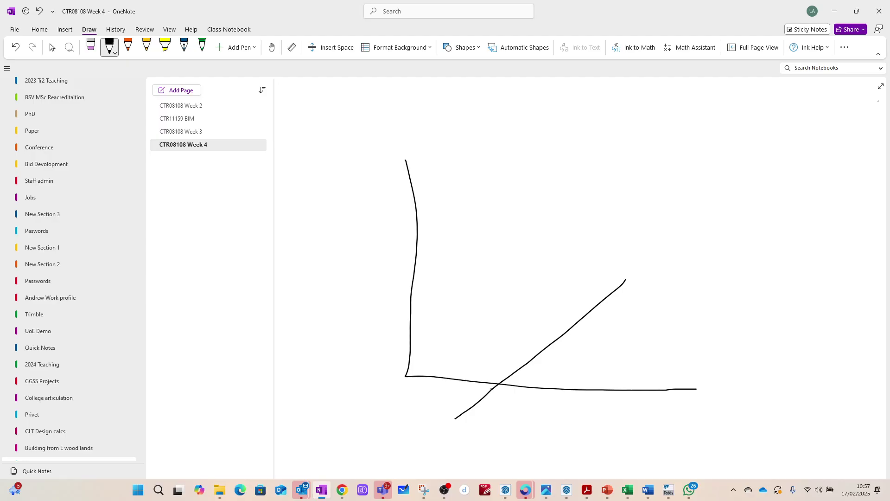
mouse_move(493, 405)
mouse_down()
mouse_move(489, 413)
mouse_move(507, 416)
mouse_up()
mouse_move(515, 414)
mouse_down()
mouse_move(565, 419)
mouse_move(577, 406)
mouse_move(578, 422)
mouse_move(618, 413)
mouse_move(626, 423)
mouse_move(620, 437)
mouse_move(664, 415)
mouse_move(695, 427)
mouse_move(690, 412)
mouse_up()
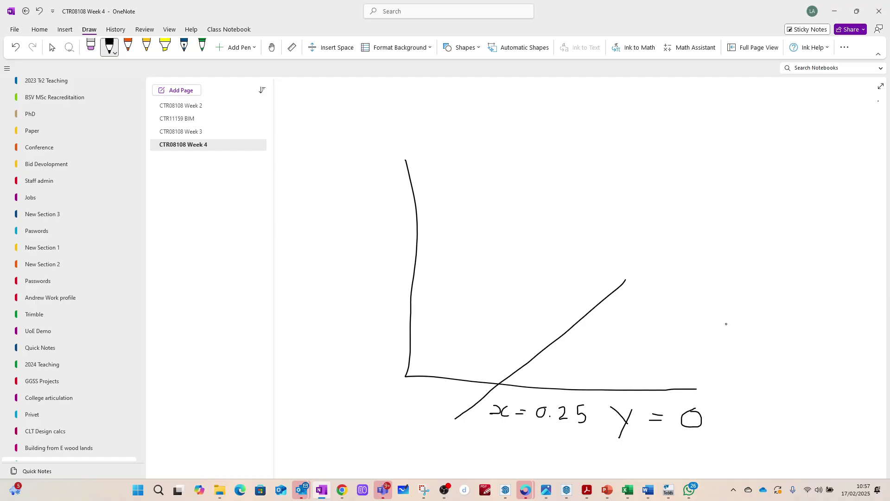
Draw a second sloping line crossing the far end of the x axis and write x = 5.25 below the first label
drag(728, 313, 682, 401)
scroll(505, 398, down, 3)
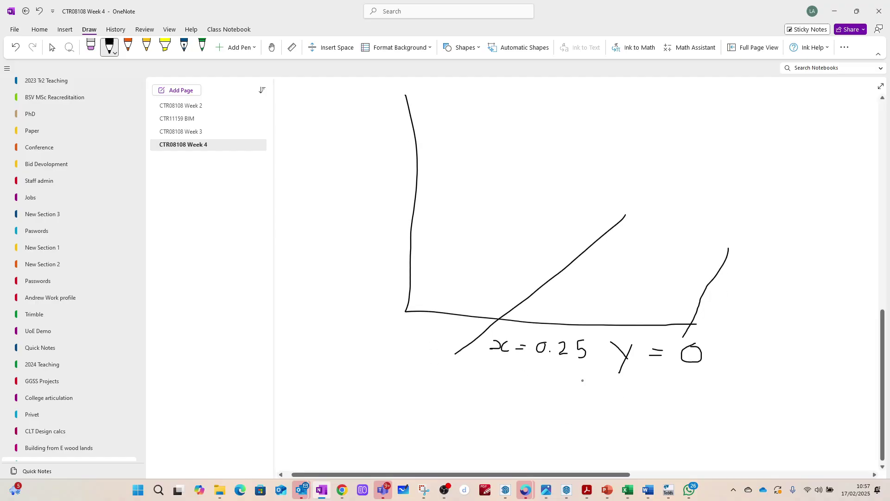
mouse_move(491, 387)
mouse_down()
mouse_move(486, 398)
mouse_move(550, 388)
mouse_move(563, 399)
mouse_move(549, 404)
mouse_move(582, 389)
mouse_move(575, 405)
mouse_move(602, 402)
mouse_move(589, 407)
mouse_up()
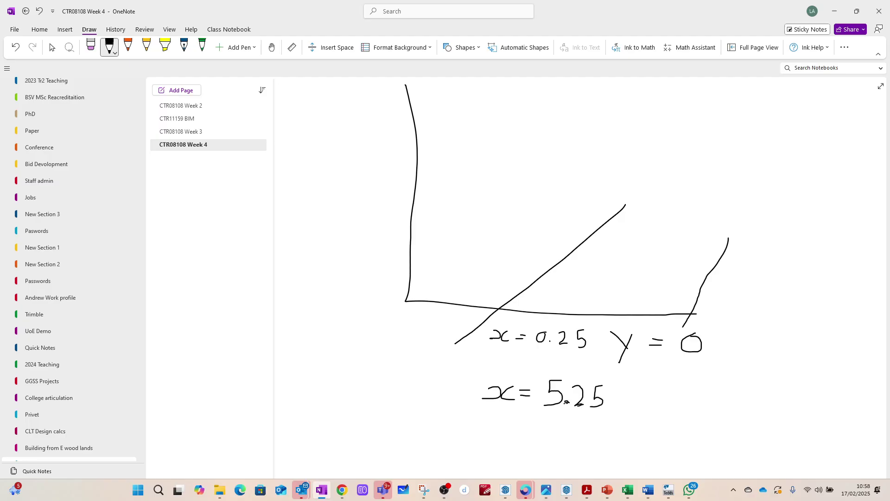
mouse_move(629, 383)
mouse_down()
mouse_move(636, 397)
mouse_move(629, 421)
mouse_move(656, 394)
mouse_move(659, 403)
mouse_move(686, 389)
mouse_move(700, 404)
mouse_move(693, 392)
mouse_up()
click(274, 1)
Switch back to Excel and enlarge the m(x-a-move) text in J4 to 20 pt
key(alt+Tab)
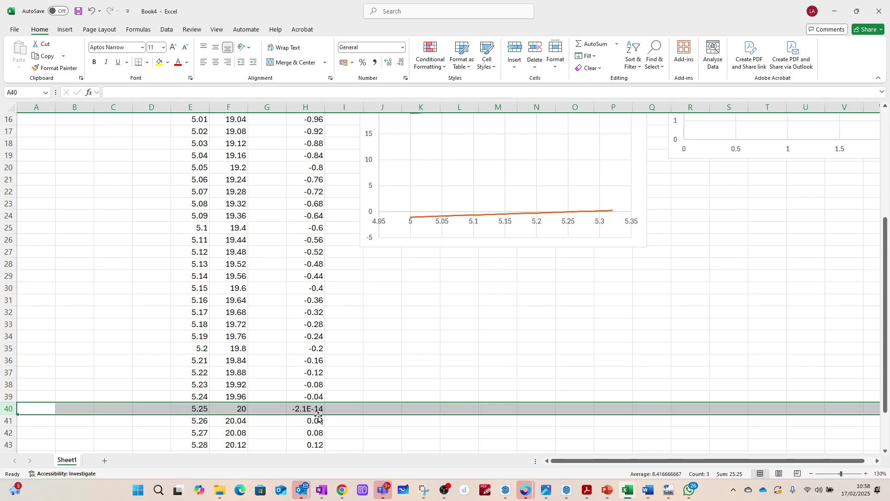
scroll(318, 411, up, 5)
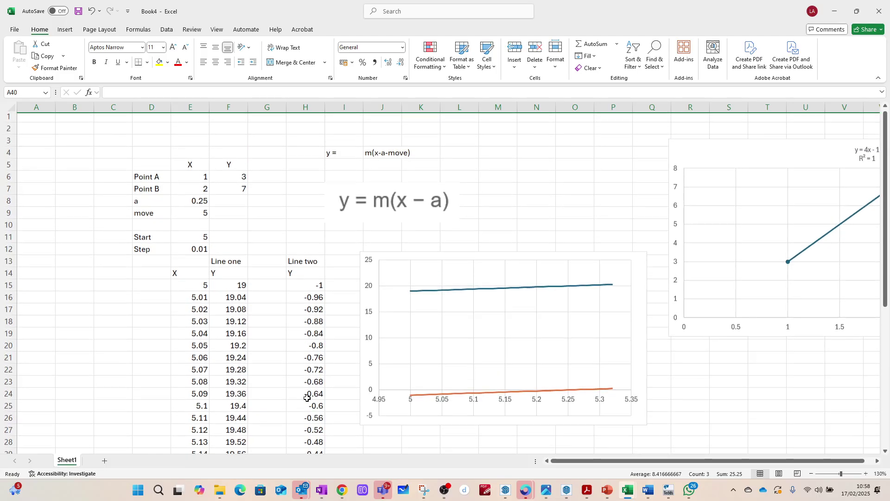
click(201, 214)
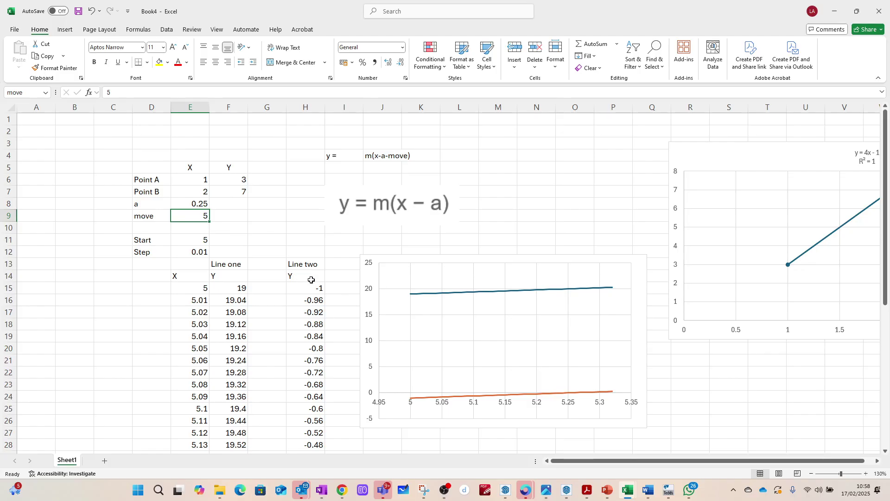
click(380, 155)
click(174, 48)
click(174, 48)
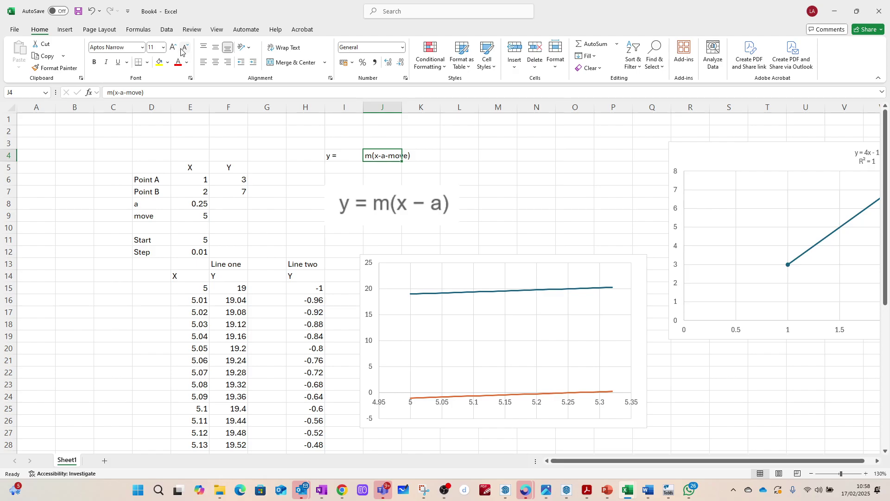
click(174, 47)
click(174, 48)
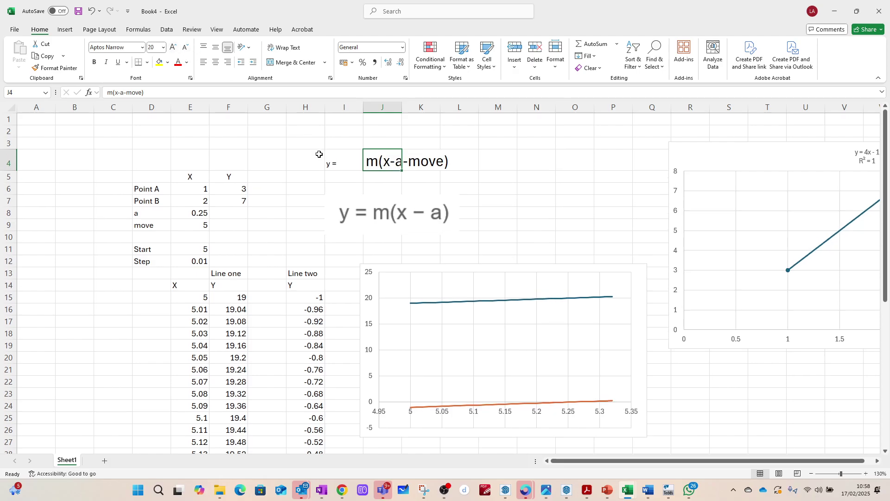
Enlarge the "y =" text in I4 to 22 pt
click(334, 162)
click(172, 47)
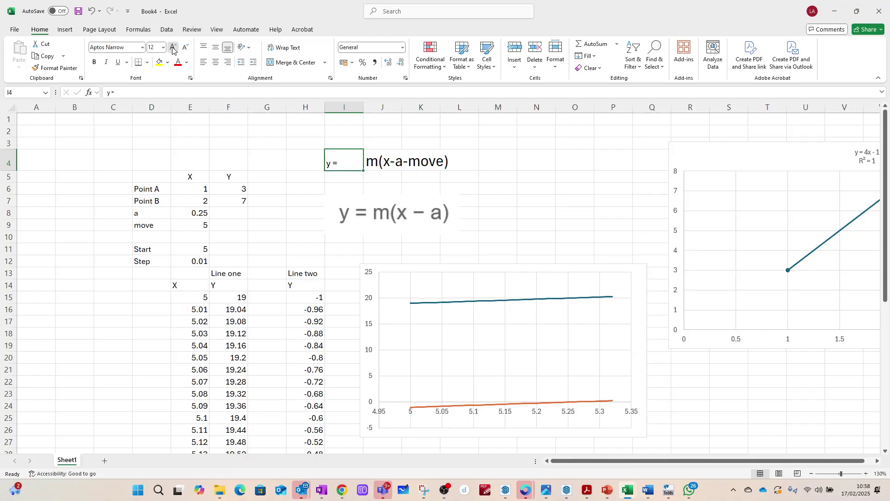
click(173, 48)
click(172, 48)
click(173, 47)
click(173, 48)
click(172, 47)
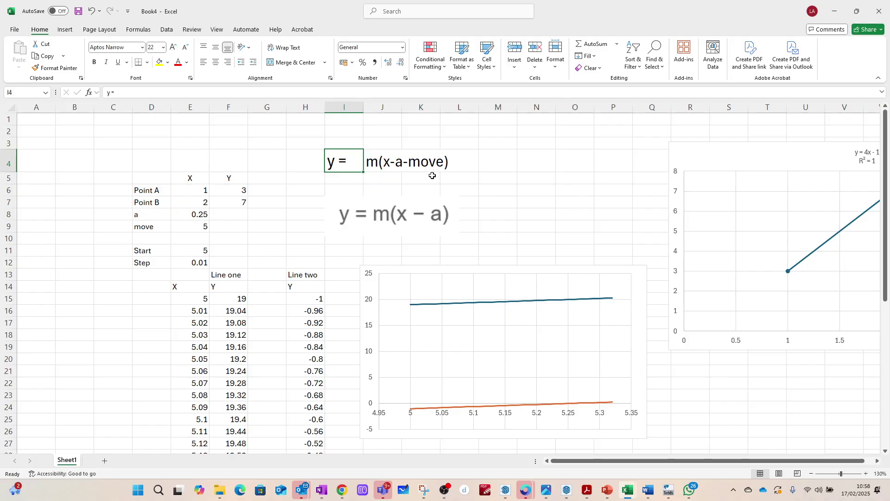
Set the move value to 1
click(204, 225)
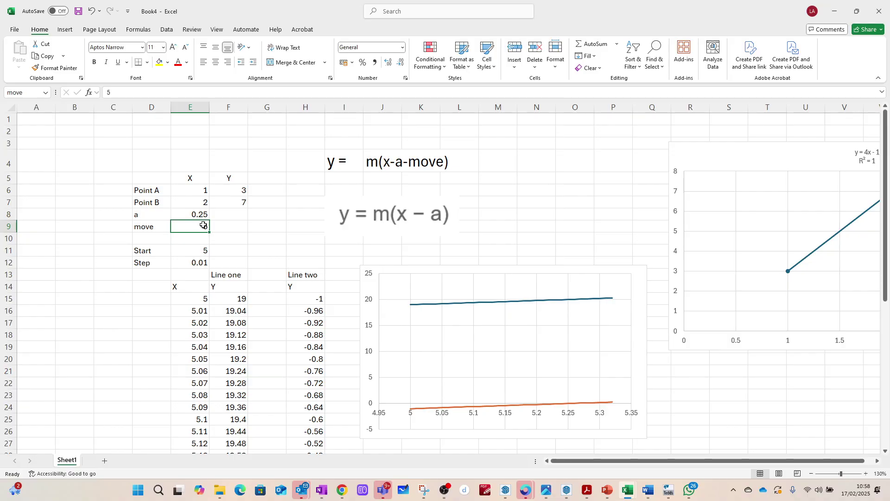
text(1)
key(Return)
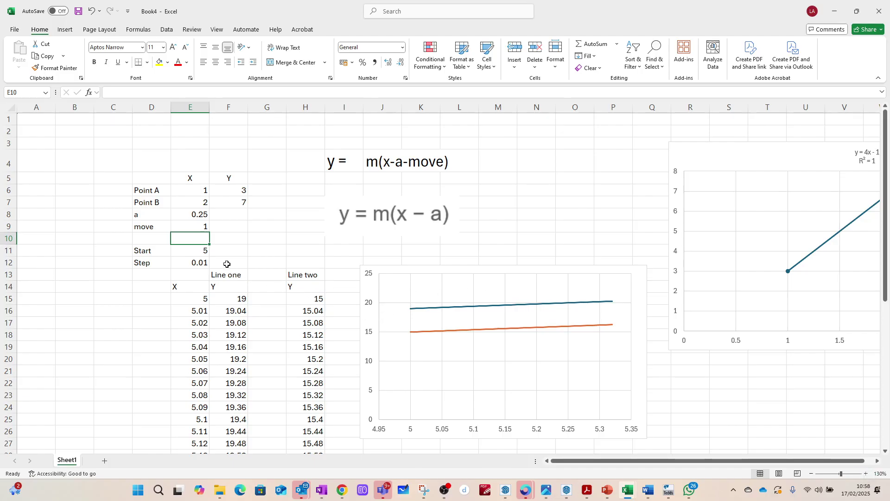
Reset the X series to a Start value of 0 and a Step value of 1
click(204, 251)
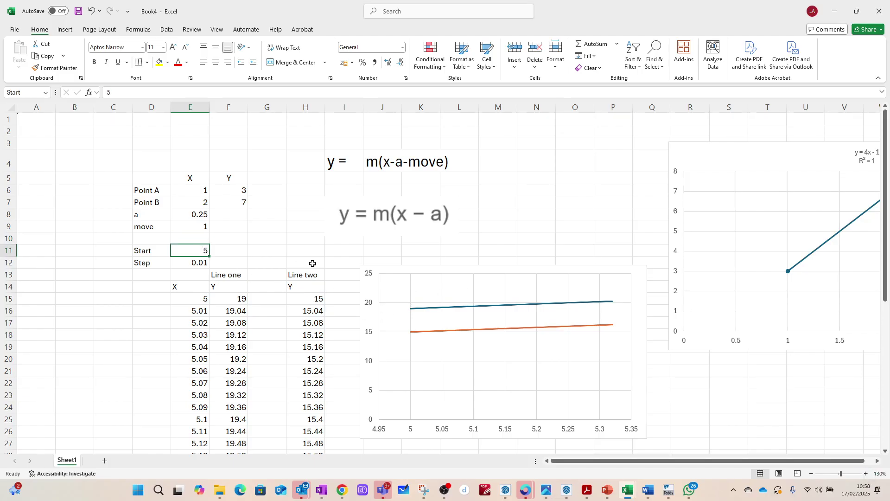
text(0)
key(Return)
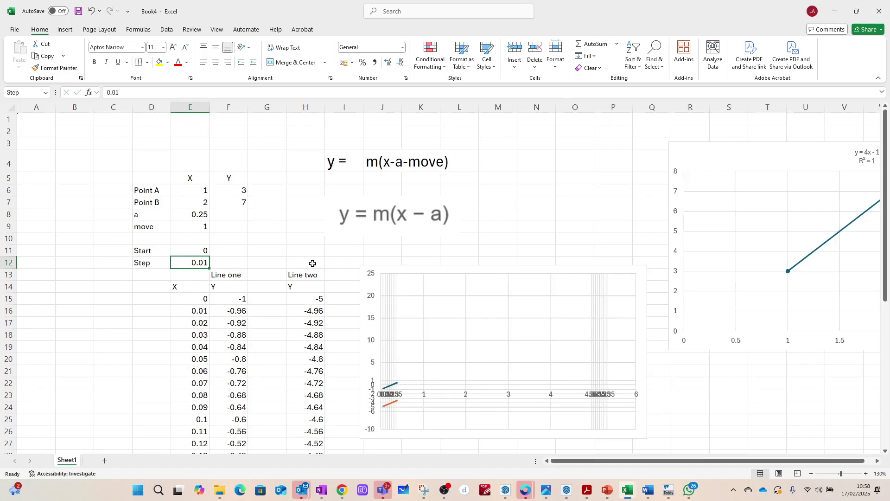
text(1)
key(Return)
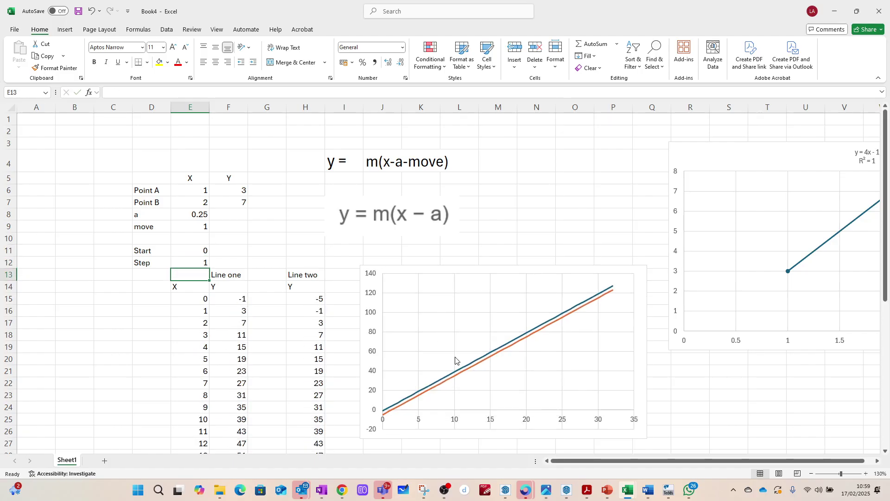
Set the X series Start value to 1 and its Step value to 0.01
scroll(296, 351, down, 3)
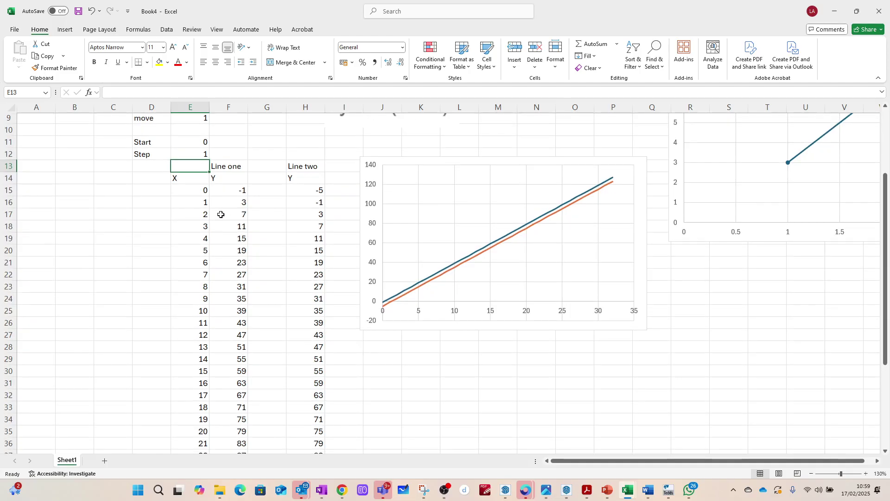
scroll(221, 214, up, 2)
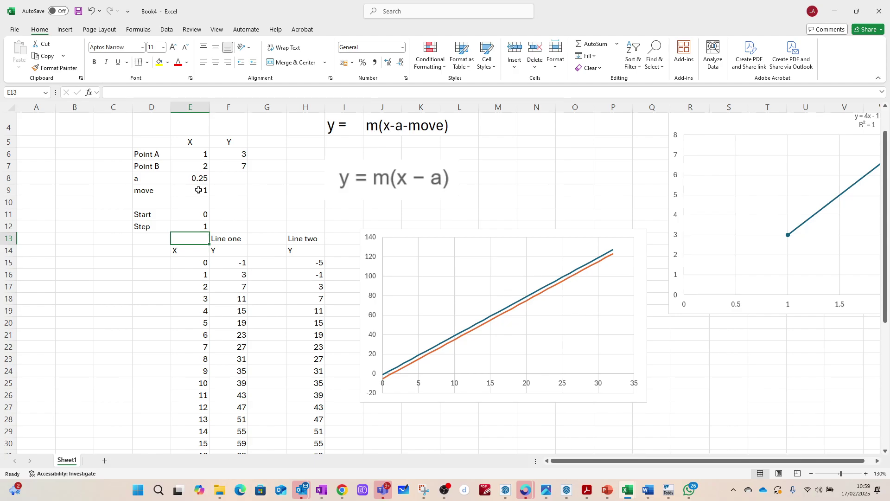
click(191, 215)
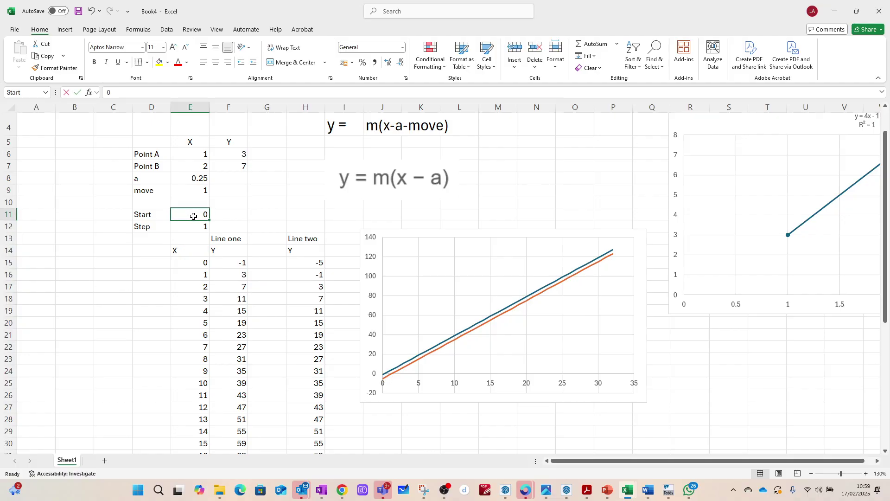
text(1)
key(Return)
text(.)
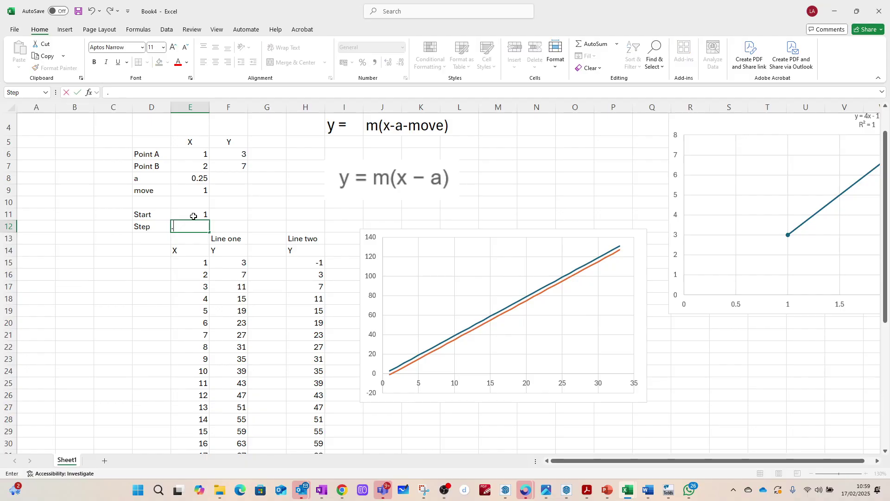
text(01)
key(Return)
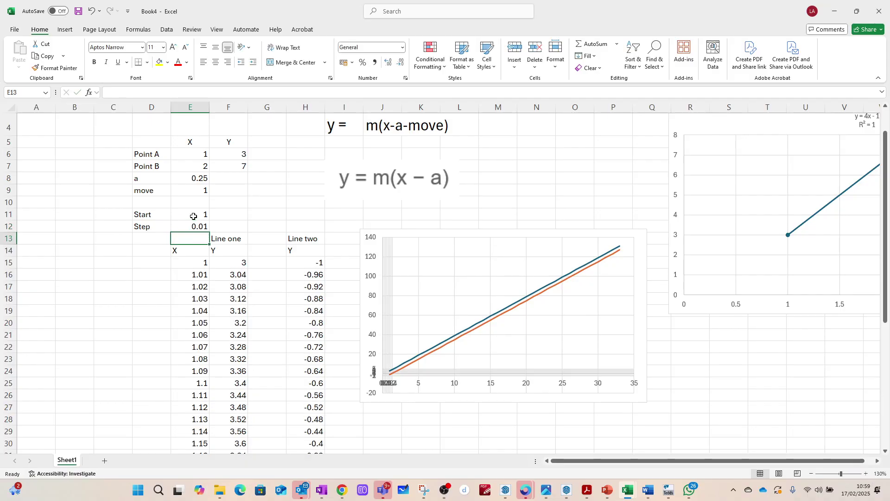
Find where Line two's Y value crosses zero in the table and select that row to check its X value
scroll(195, 376, down, 2)
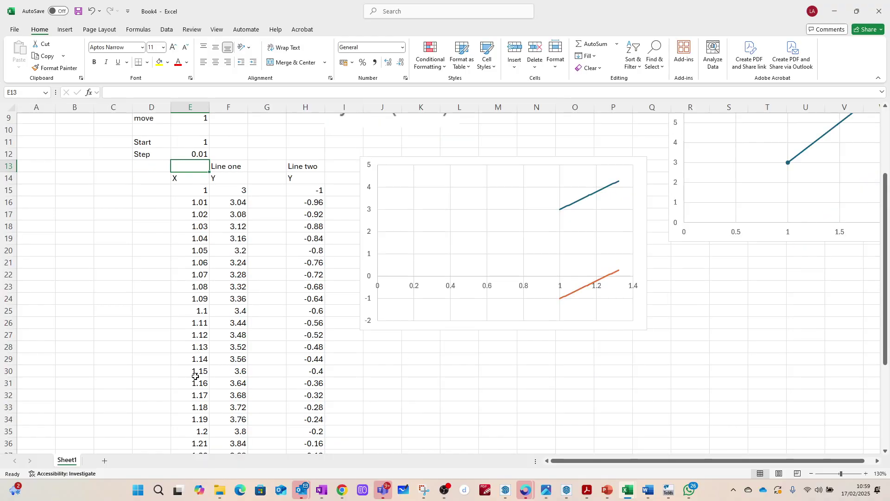
scroll(195, 377, down, 2)
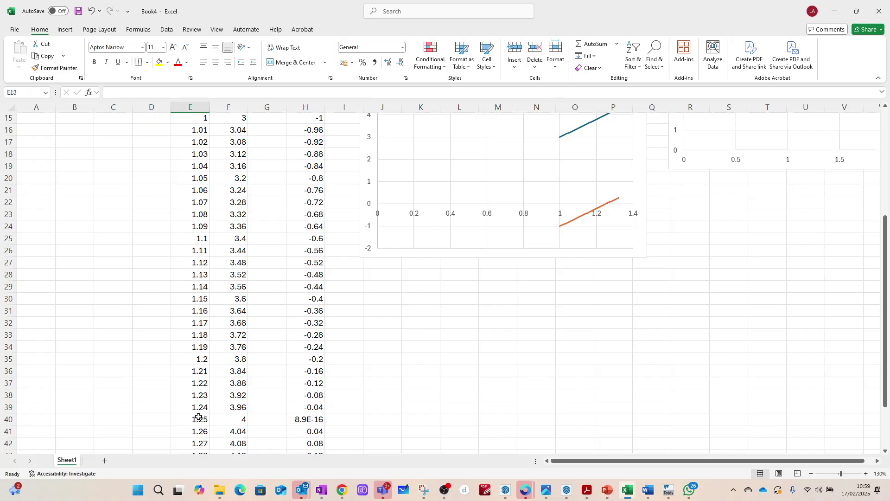
click(8, 419)
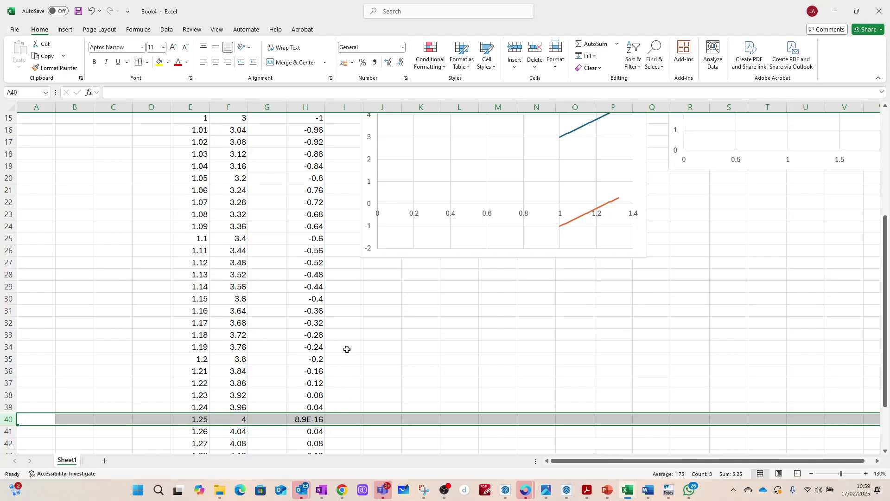
scroll(326, 381, down, 2)
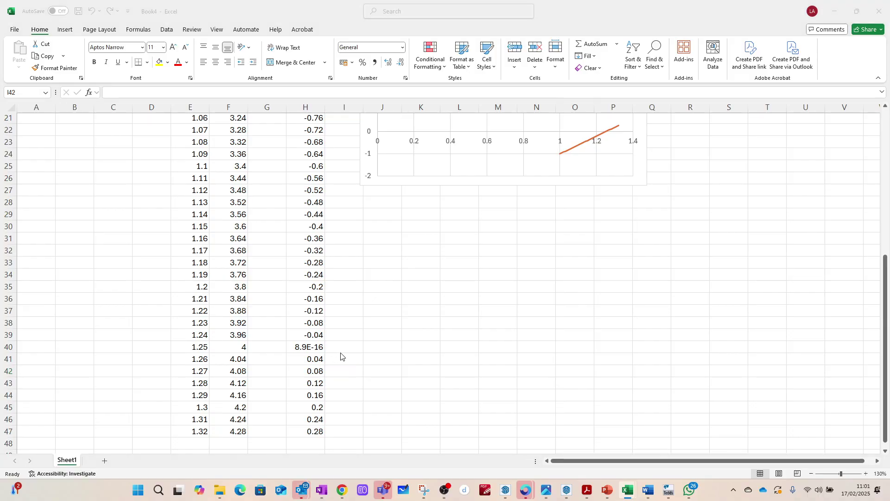
Switch to the Moodle course page in Chrome, then download and open the "Intercect of 2 lines" workbook from Week 5's Additional material
key(alt+Tab)
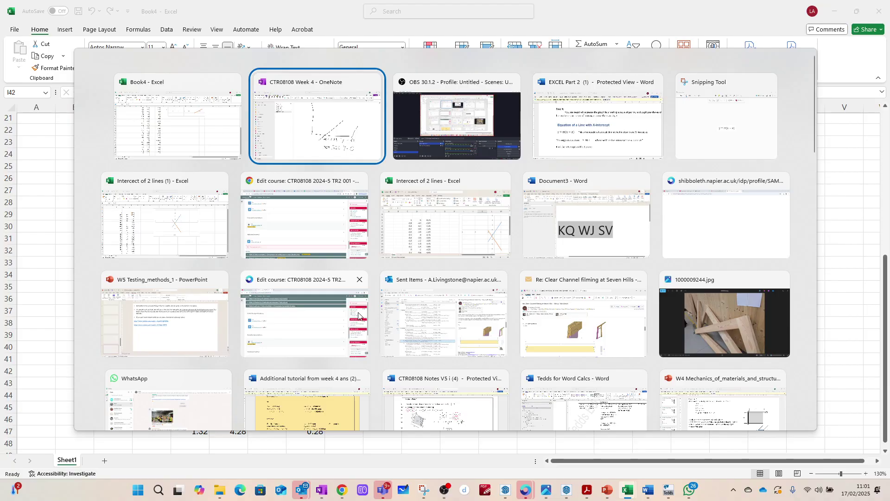
click(315, 231)
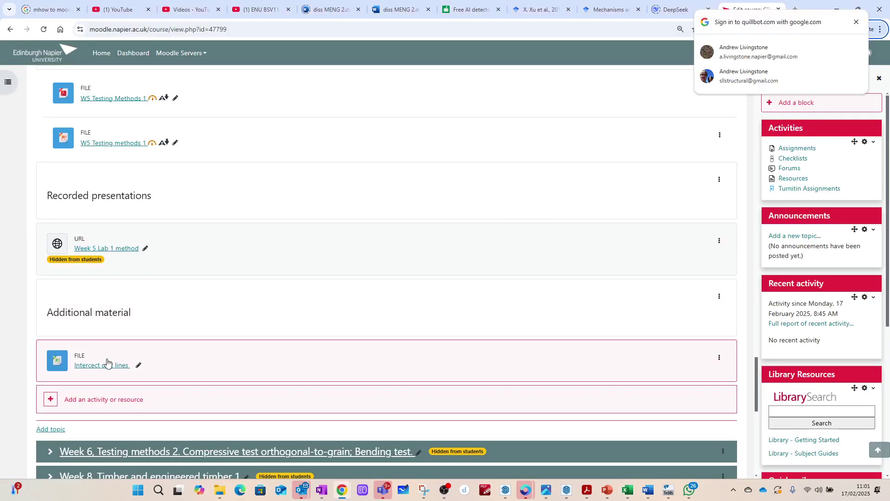
scroll(107, 362, up, 3)
scroll(91, 207, down, 5)
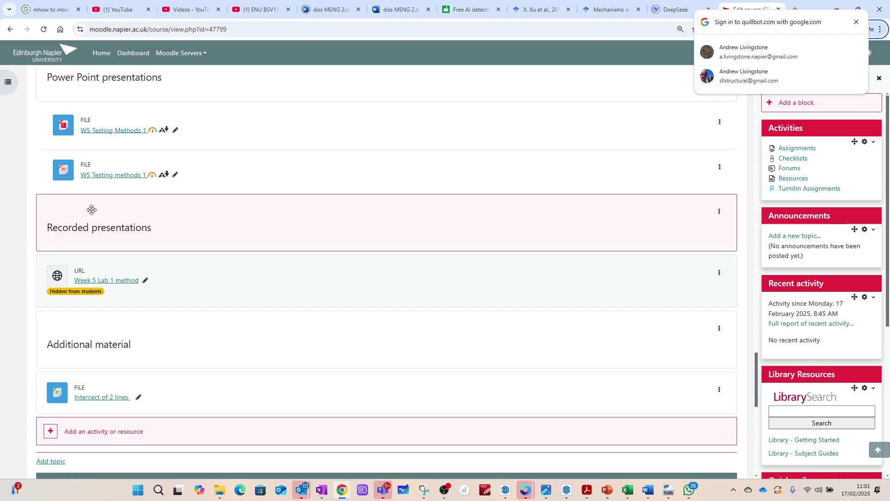
scroll(92, 217, down, 1)
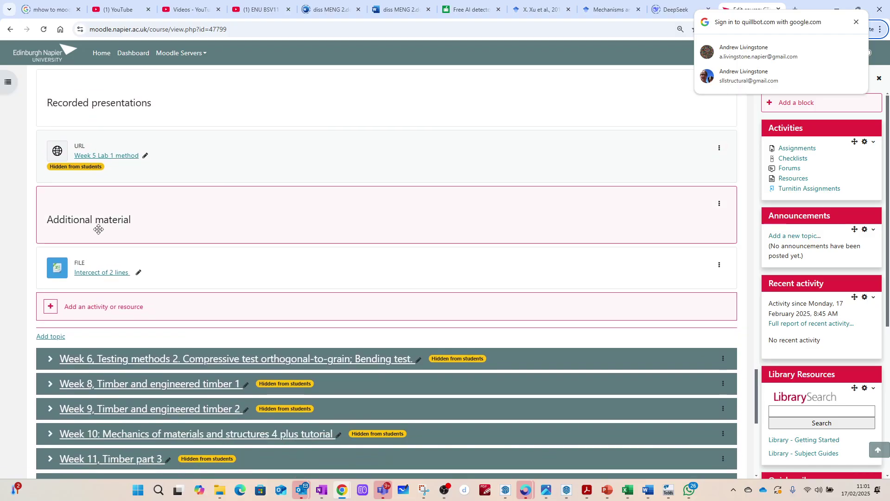
click(99, 276)
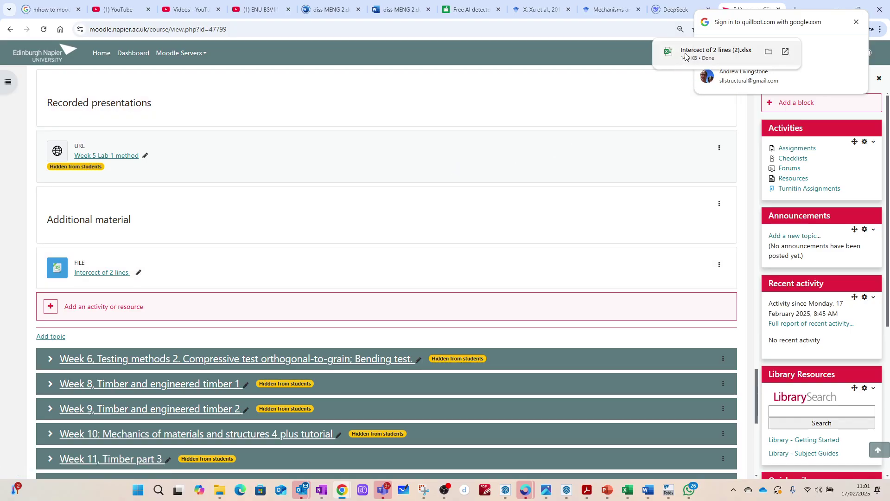
click(686, 56)
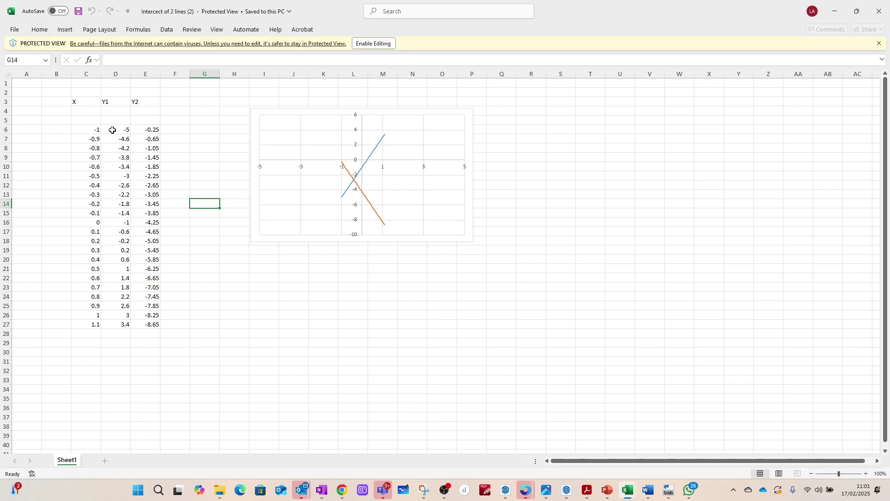
Examine the X, Y1 and Y2 columns and the chart of the two intersecting lines, selecting the X values in C6:C27
ctrl+scroll(195, 146, up, 4)
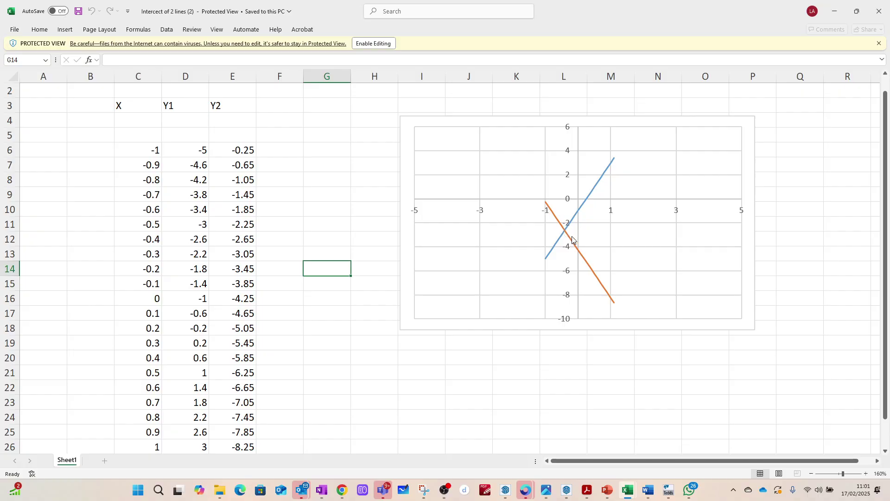
mouse_move(561, 234)
scroll(134, 240, down, 4)
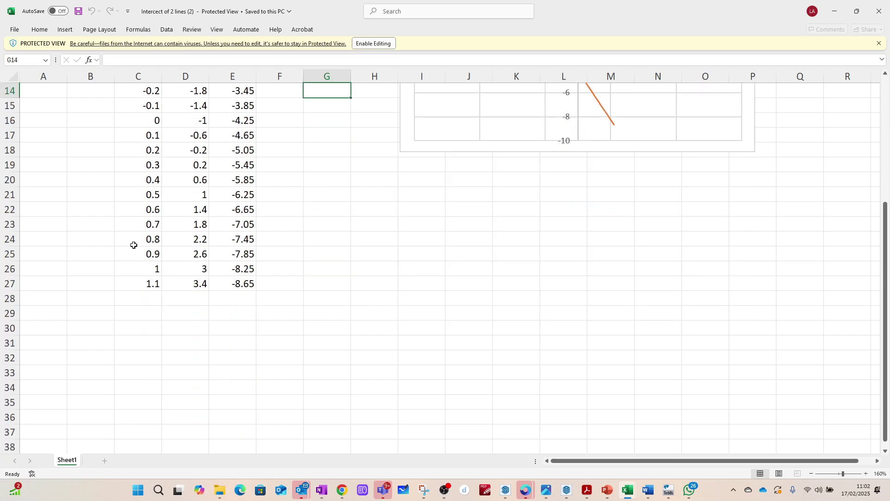
scroll(134, 243, up, 3)
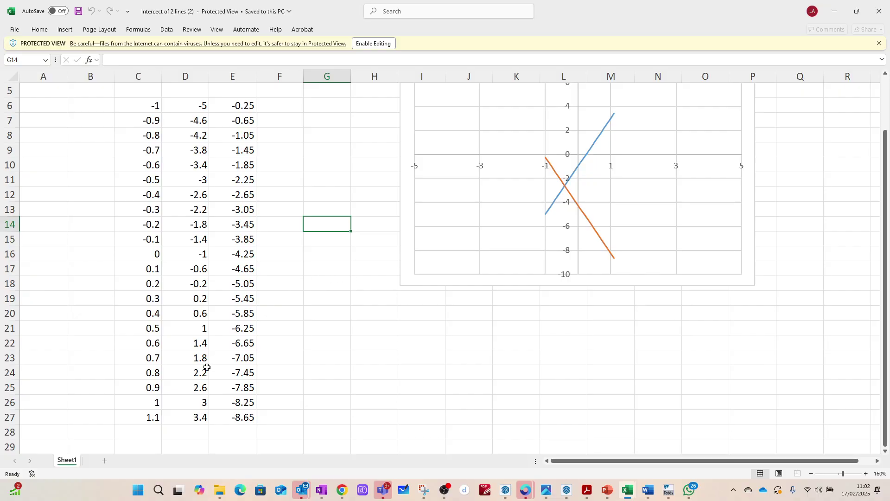
drag(139, 105, 150, 418)
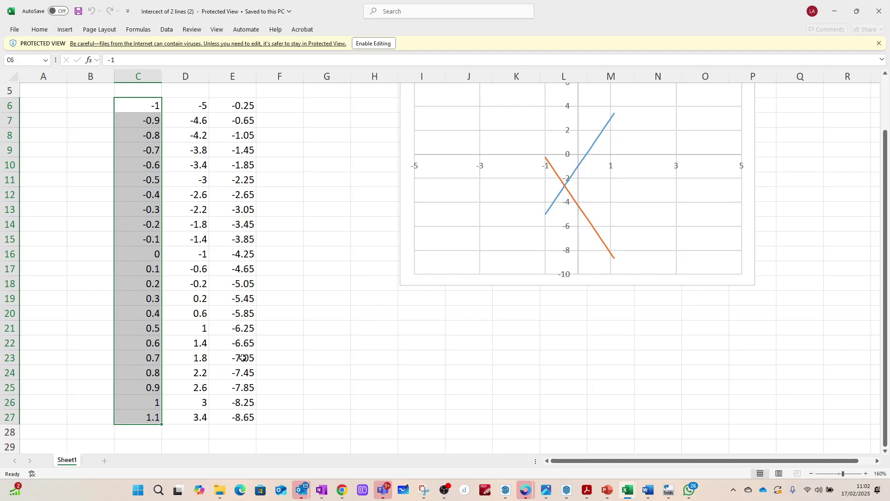
drag(300, 308, 304, 309)
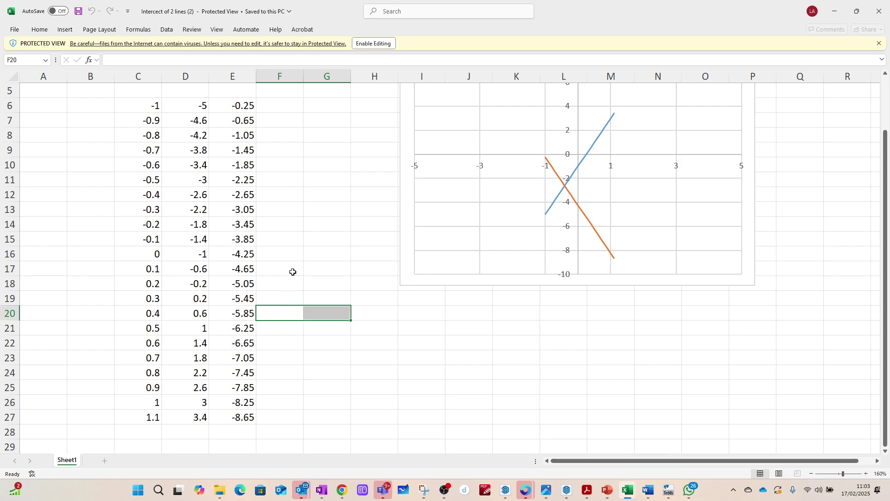
Switch back to the Moodle course page in Chrome and go to the Excel Tutorials section
key(alt+Tab)
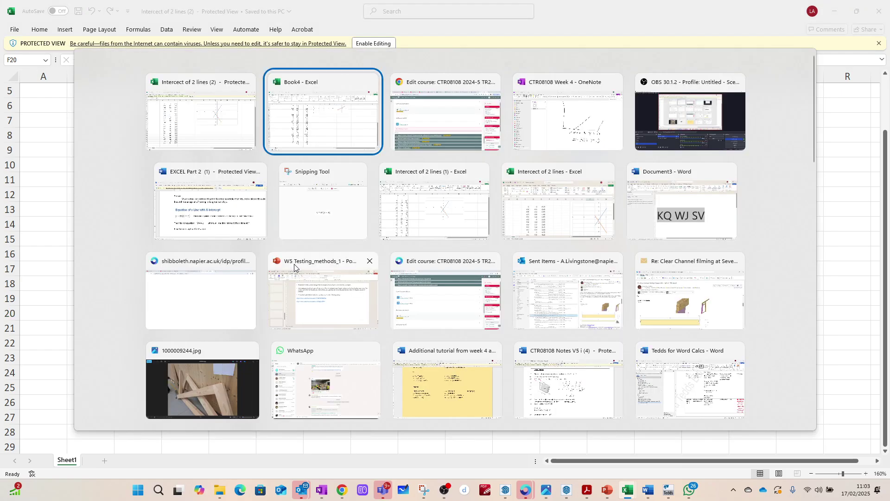
key(alt+Tab)
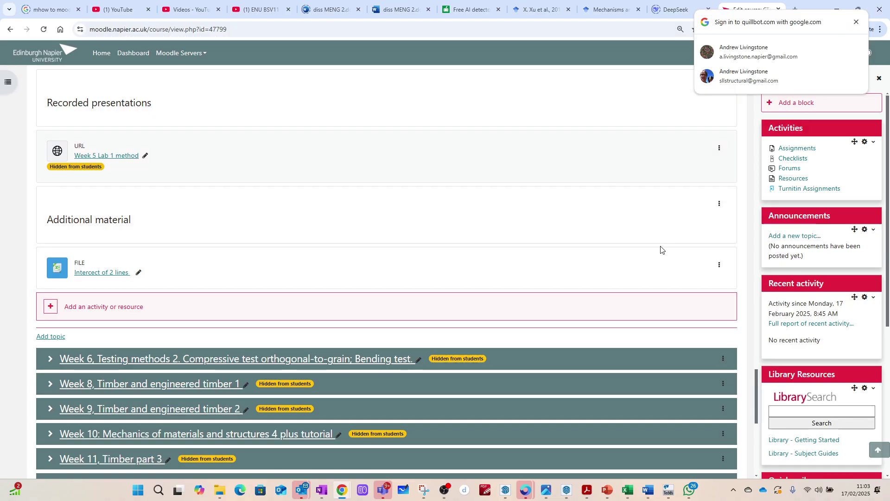
scroll(655, 248, down, 5)
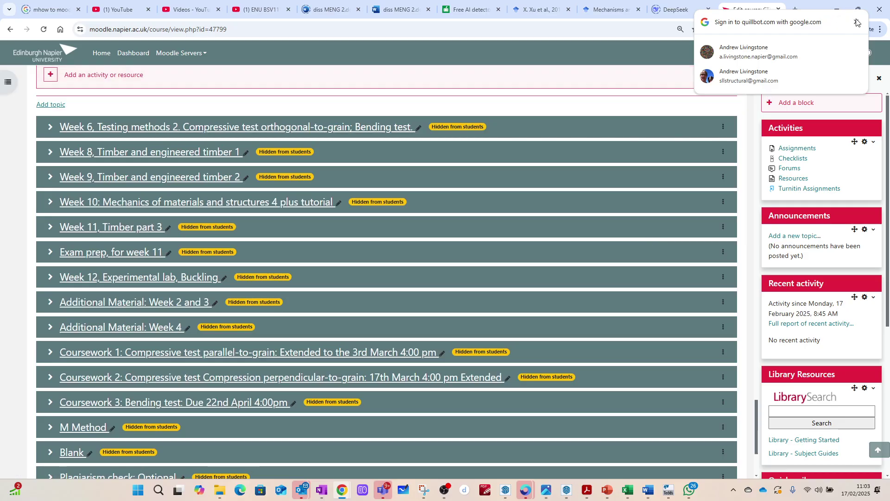
drag(827, 9, 790, 27)
click(834, 26)
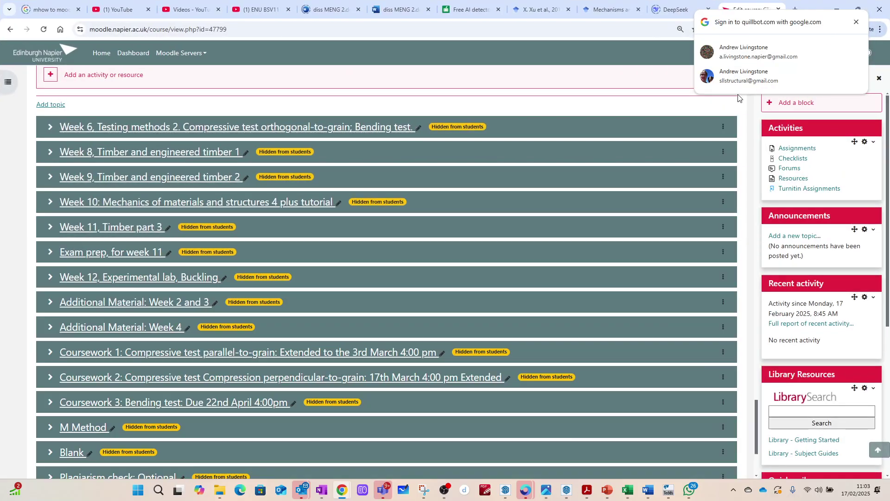
scroll(111, 248, up, 3)
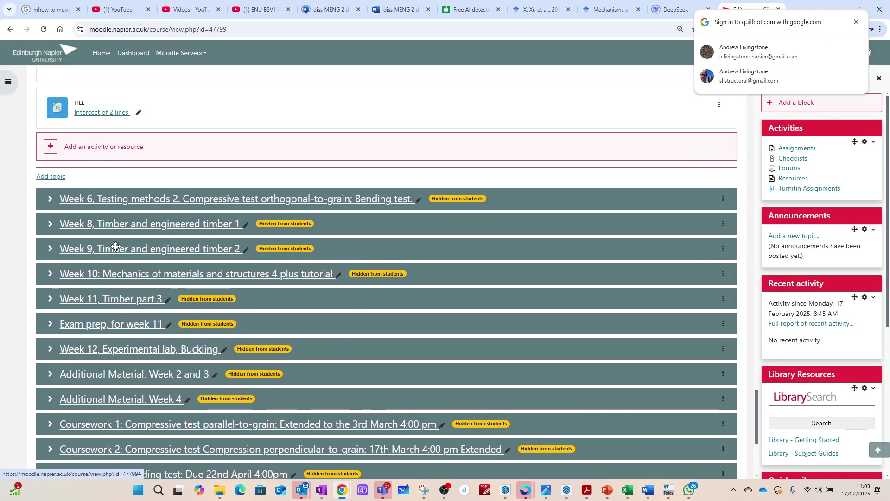
scroll(105, 246, up, 13)
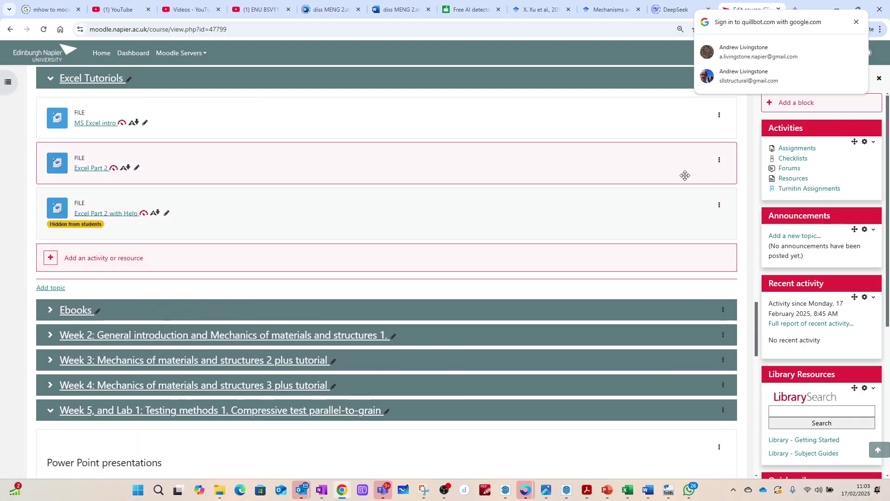
Hide the Excel Part 2 file from students and make Excel Part 2 with Help visible to them
click(719, 161)
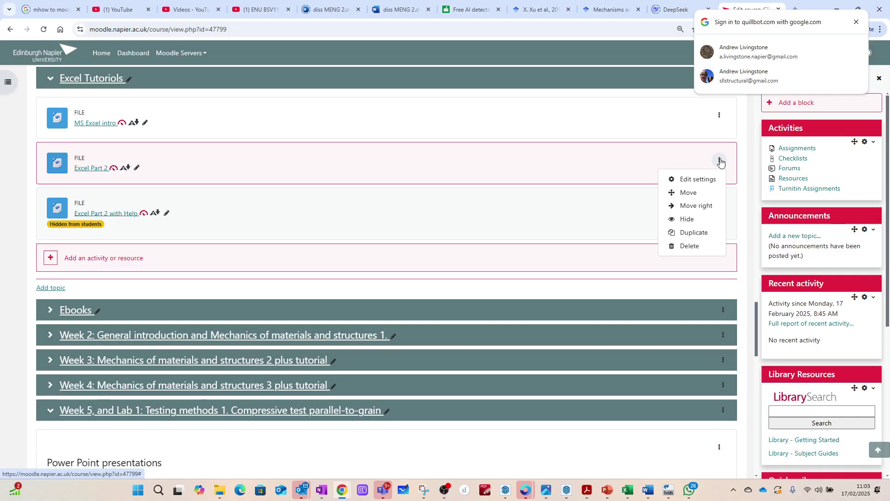
click(688, 218)
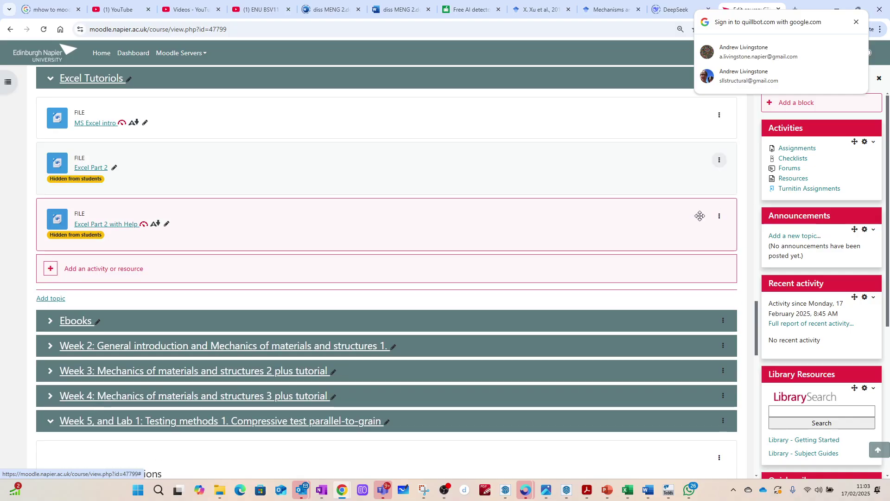
click(720, 218)
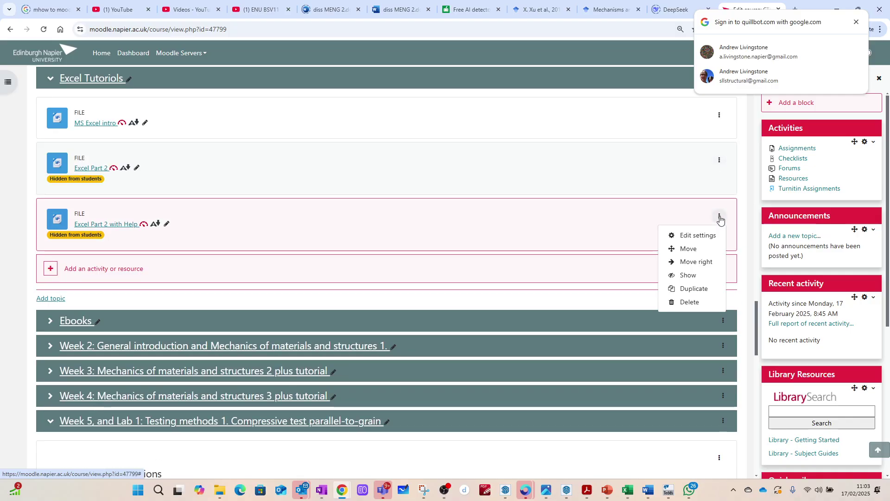
click(696, 276)
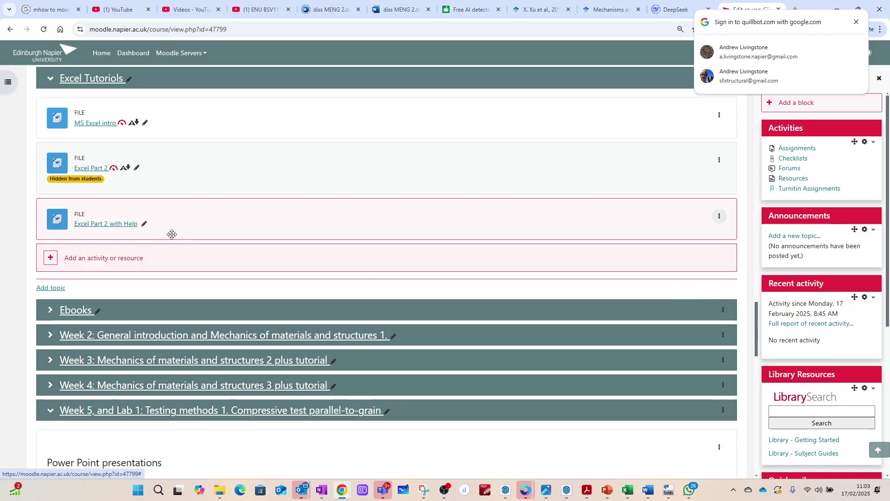
Download the Excel Part 2 with Help file from the Excel Tutorials section and open it in a maximized Word window
click(122, 228)
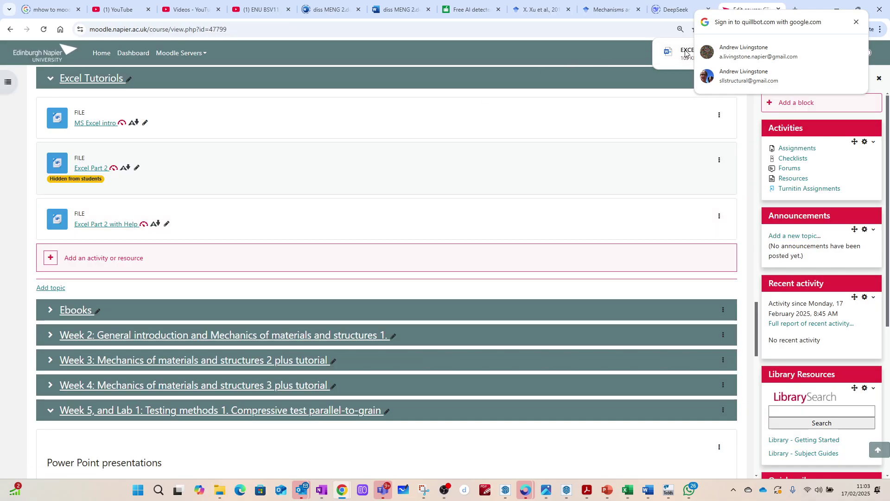
click(684, 51)
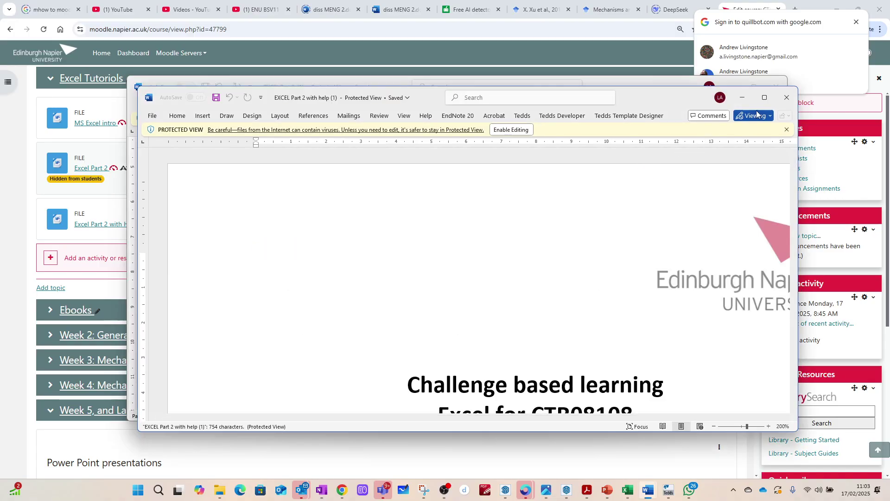
click(771, 97)
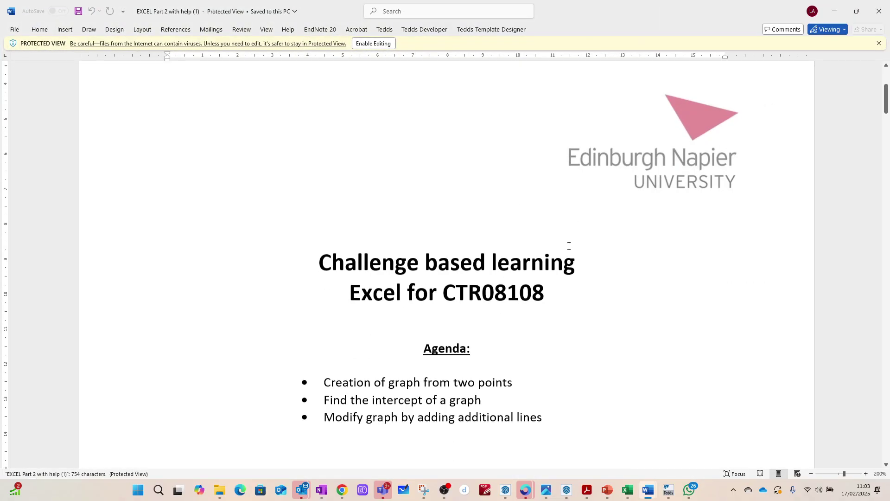
Read through the help document to its last page, covering the points table, trendline options, Step 4 line-shift formula and example graphs
scroll(567, 246, down, 7)
scroll(546, 243, down, 15)
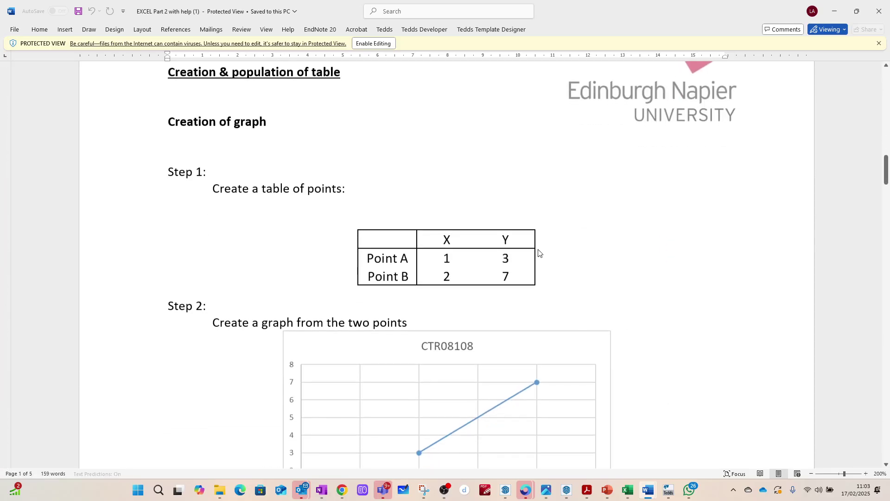
scroll(539, 254, down, 15)
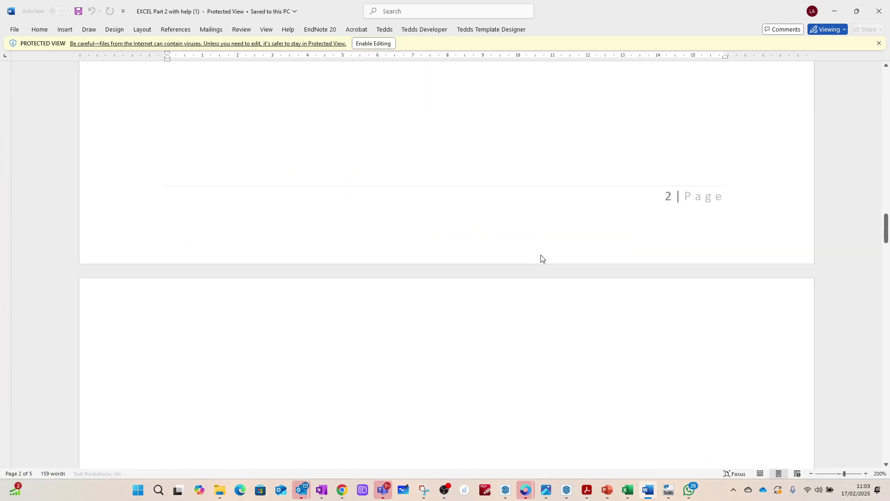
scroll(540, 256, down, 3)
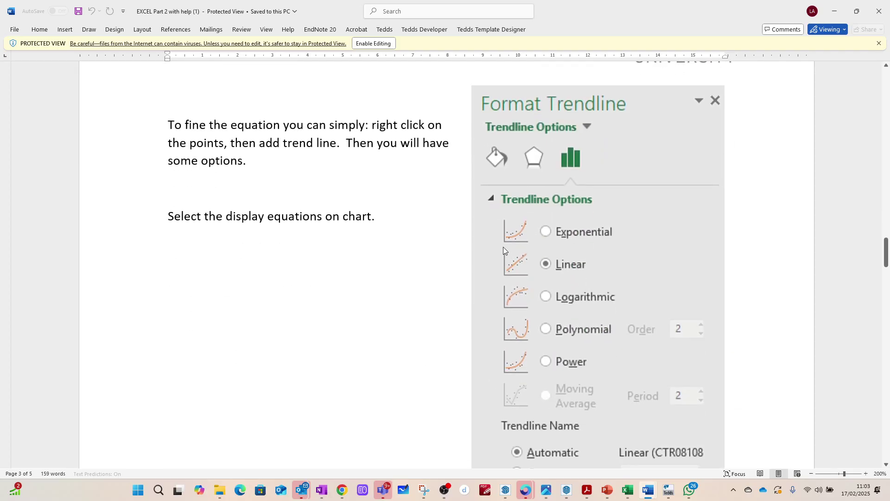
scroll(505, 253, down, 5)
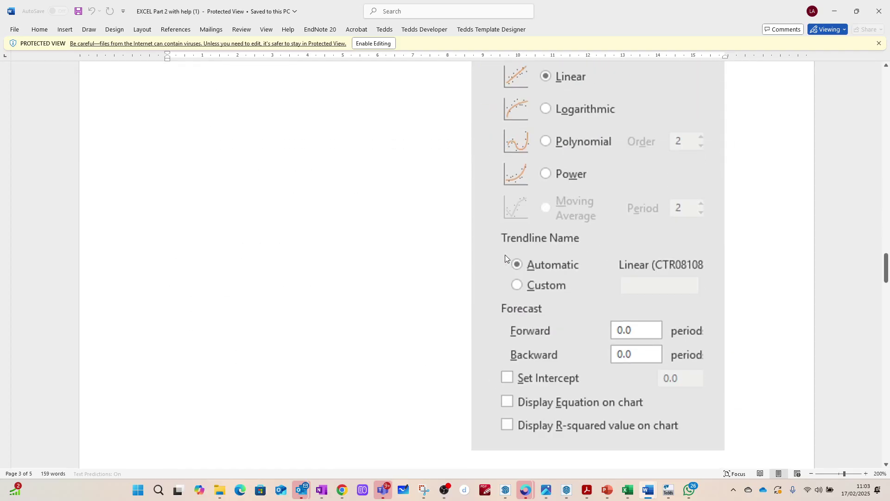
scroll(536, 357, down, 15)
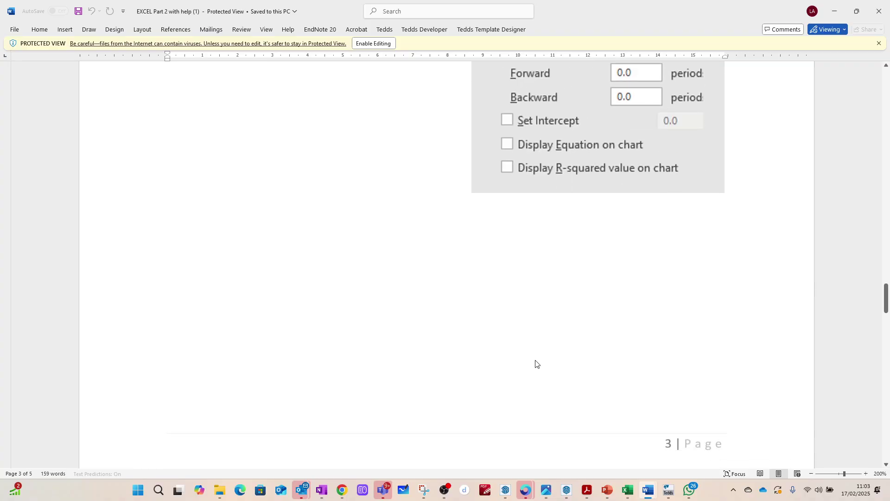
scroll(536, 361, down, 1)
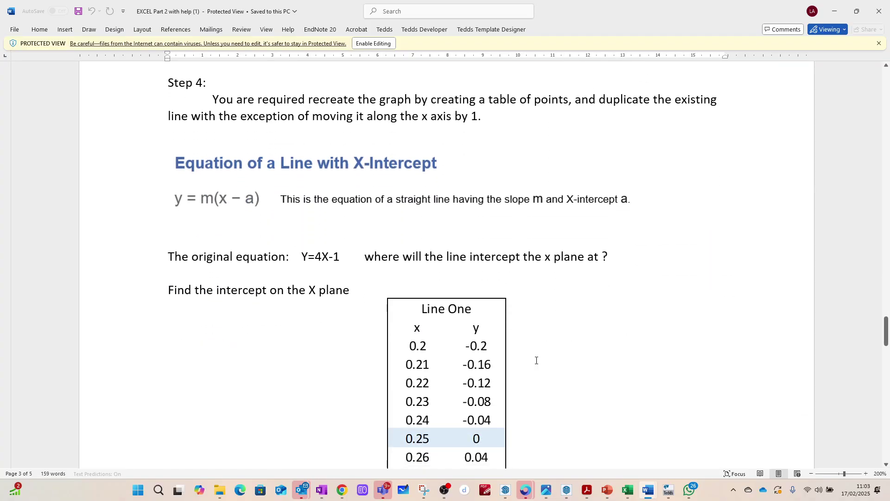
scroll(536, 360, down, 8)
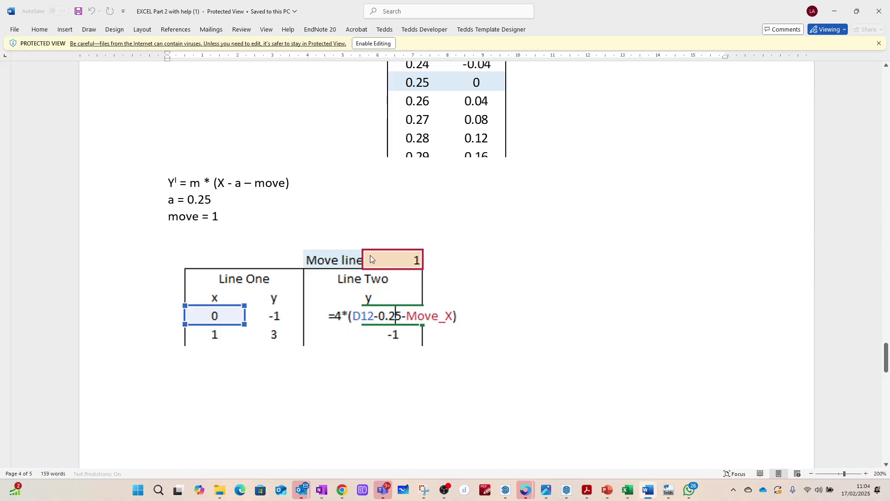
scroll(383, 265, down, 10)
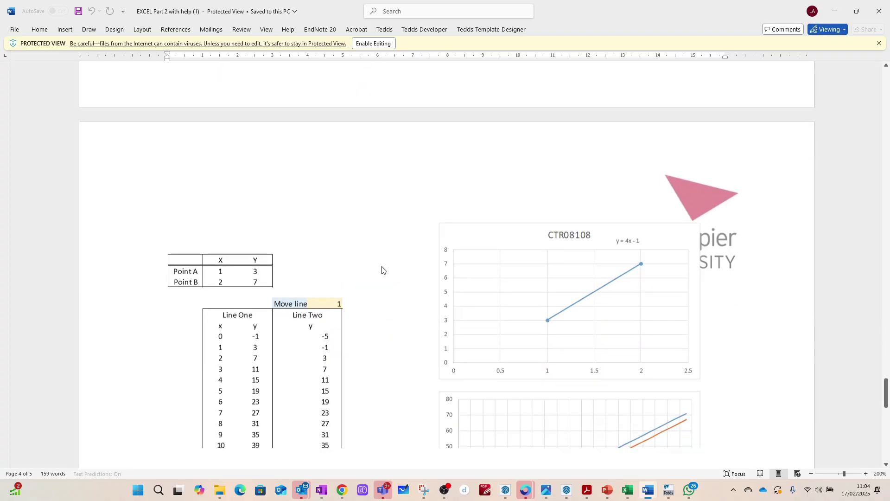
scroll(383, 270, down, 10)
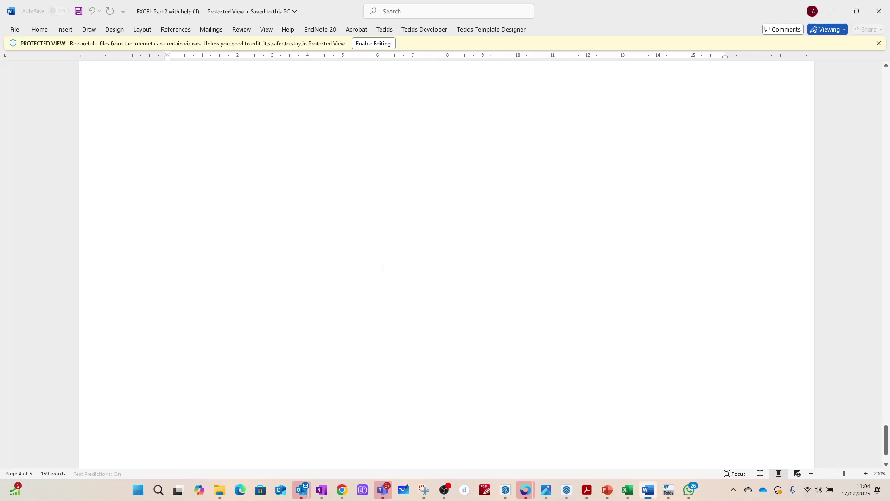
scroll(383, 268, down, 3)
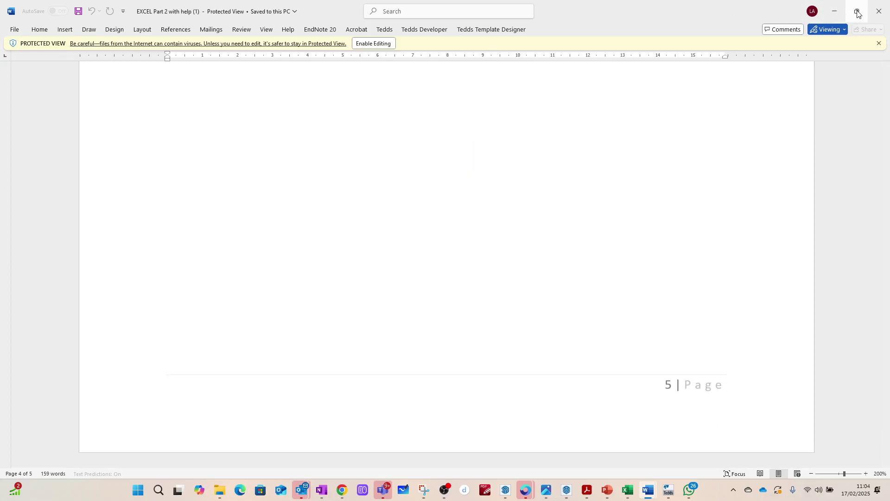
Close the "EXCEL Part 2 with help (1)" and "EXCEL Part 2 (1)" Word documents to return to the Moodle course page
click(878, 11)
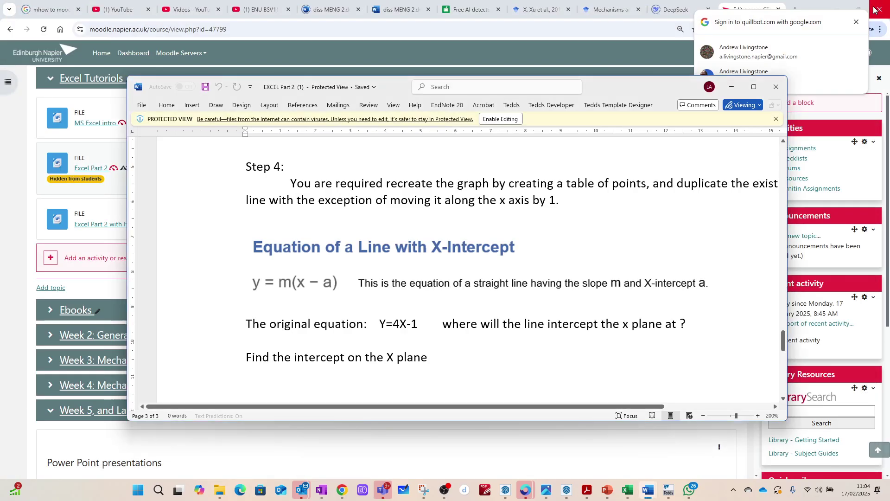
mouse_move(860, 5)
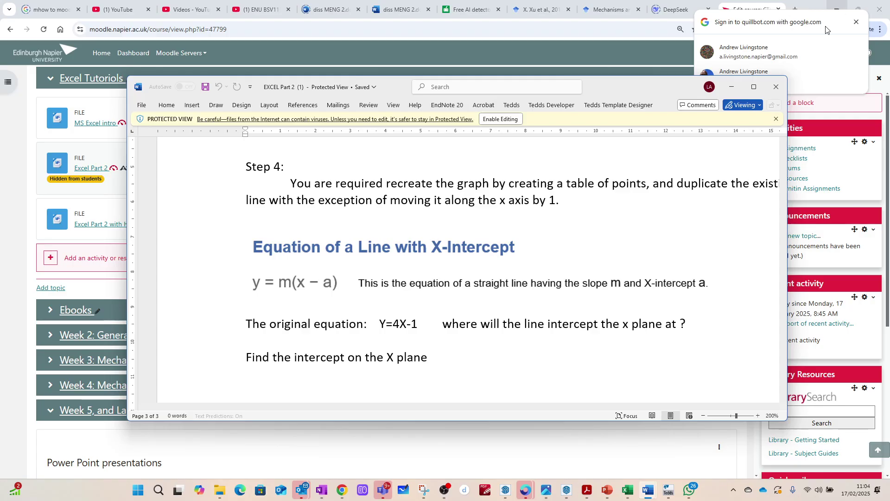
click(776, 87)
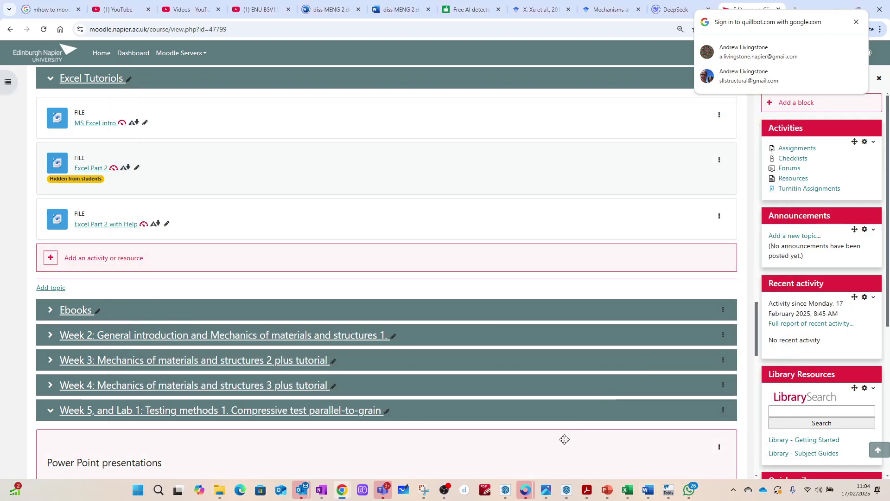
click(445, 492)
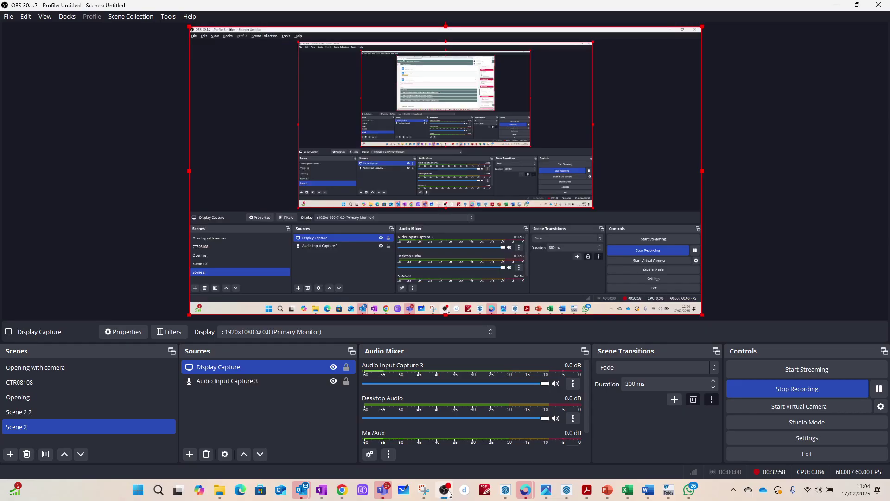